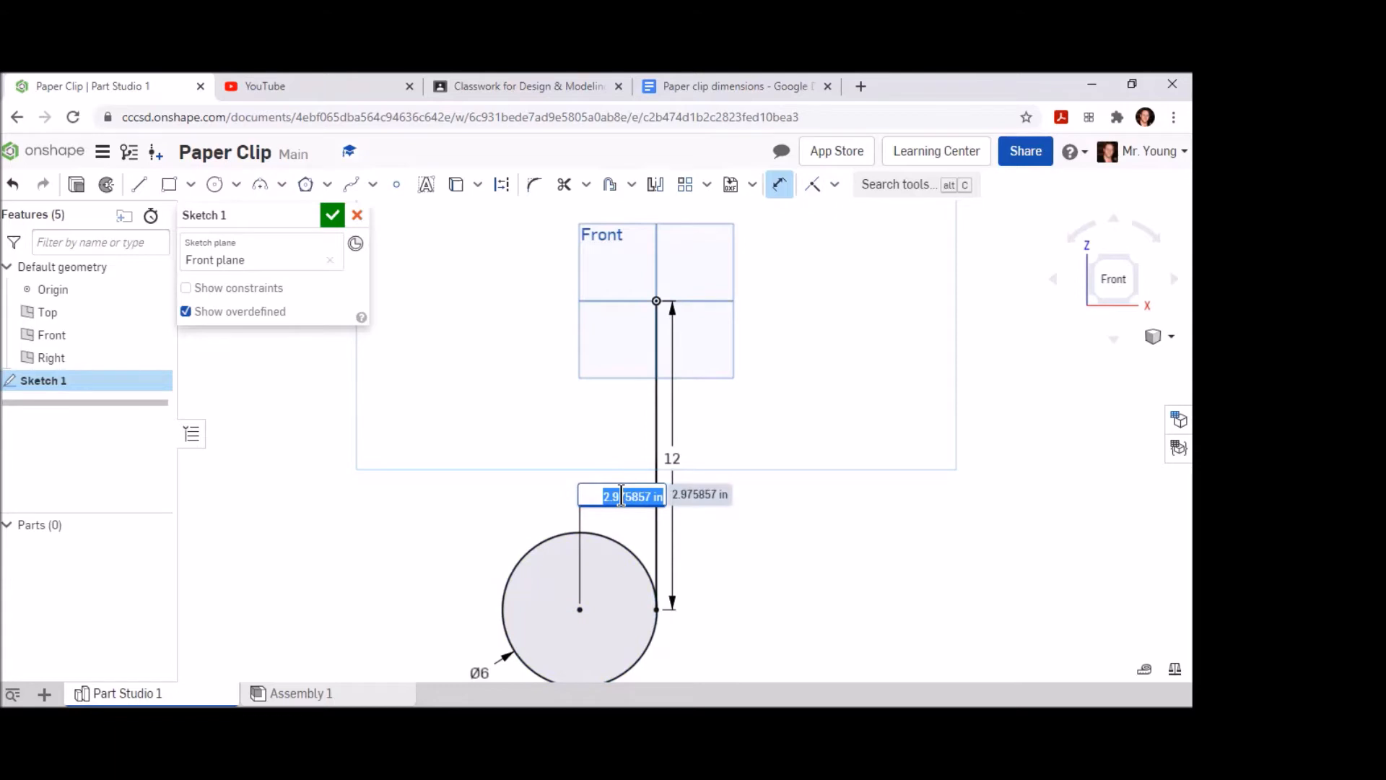
Step: Set the horizontal distance between the circle's centre and the vertical line to 3 in
text(3)
key(Return)
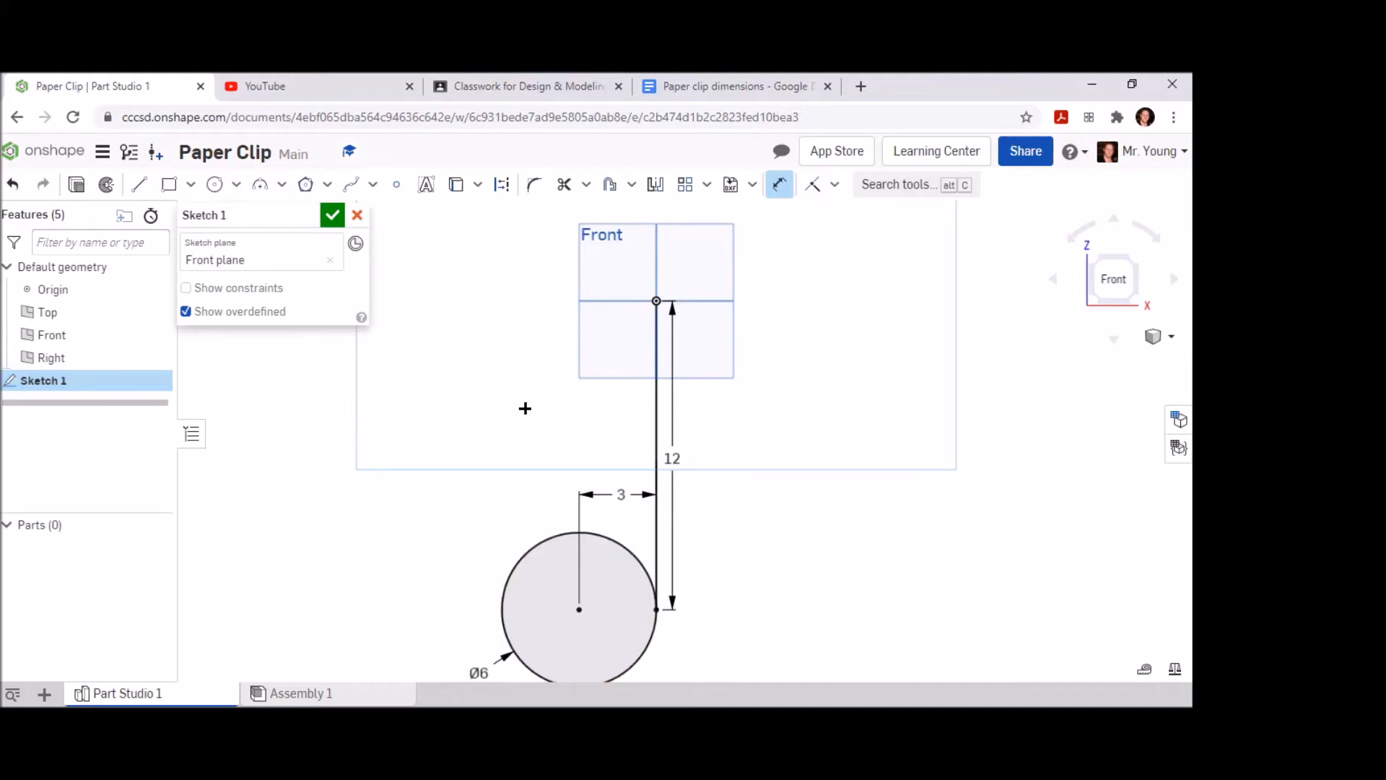
Step: Check the Paper clip dimensions drawing, and sketch a vertical line about 10 in long upward from the circle's left edge point
click(689, 94)
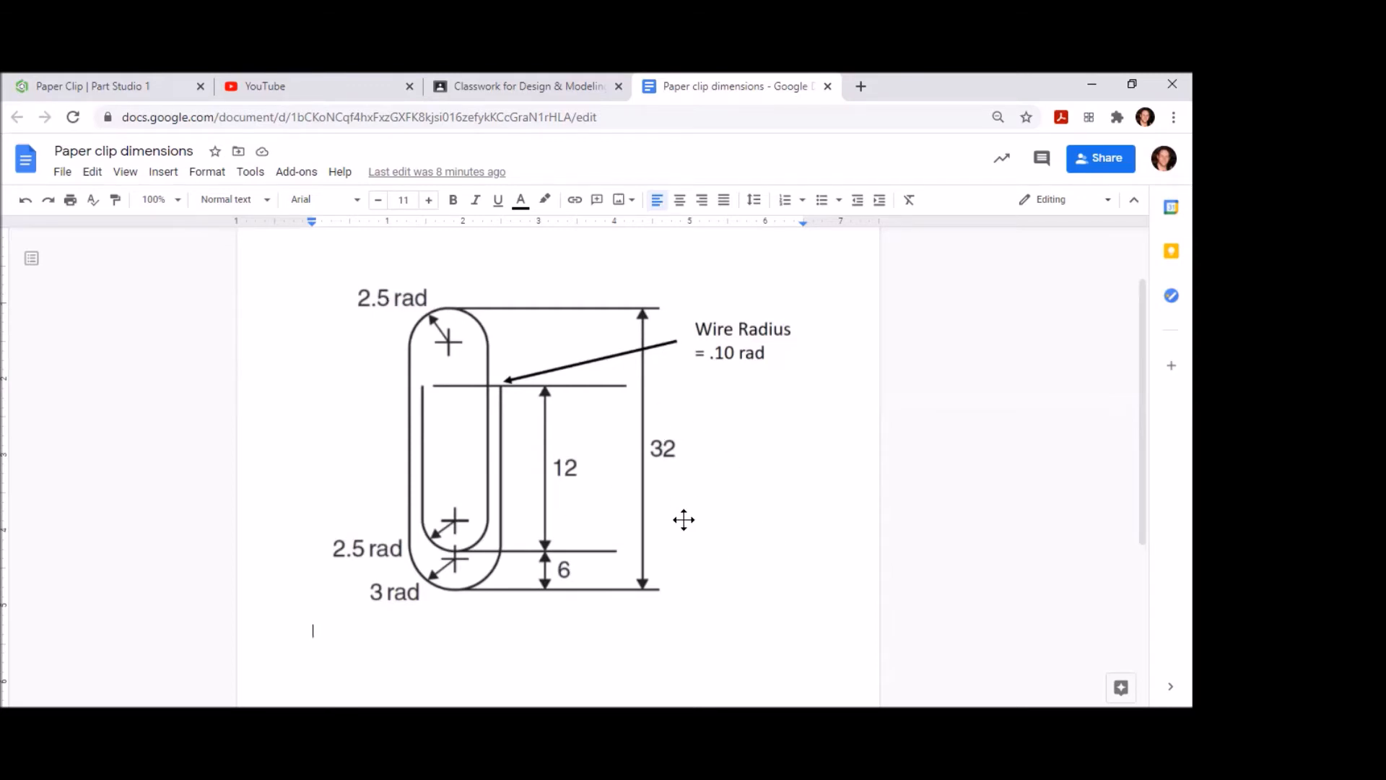
click(123, 85)
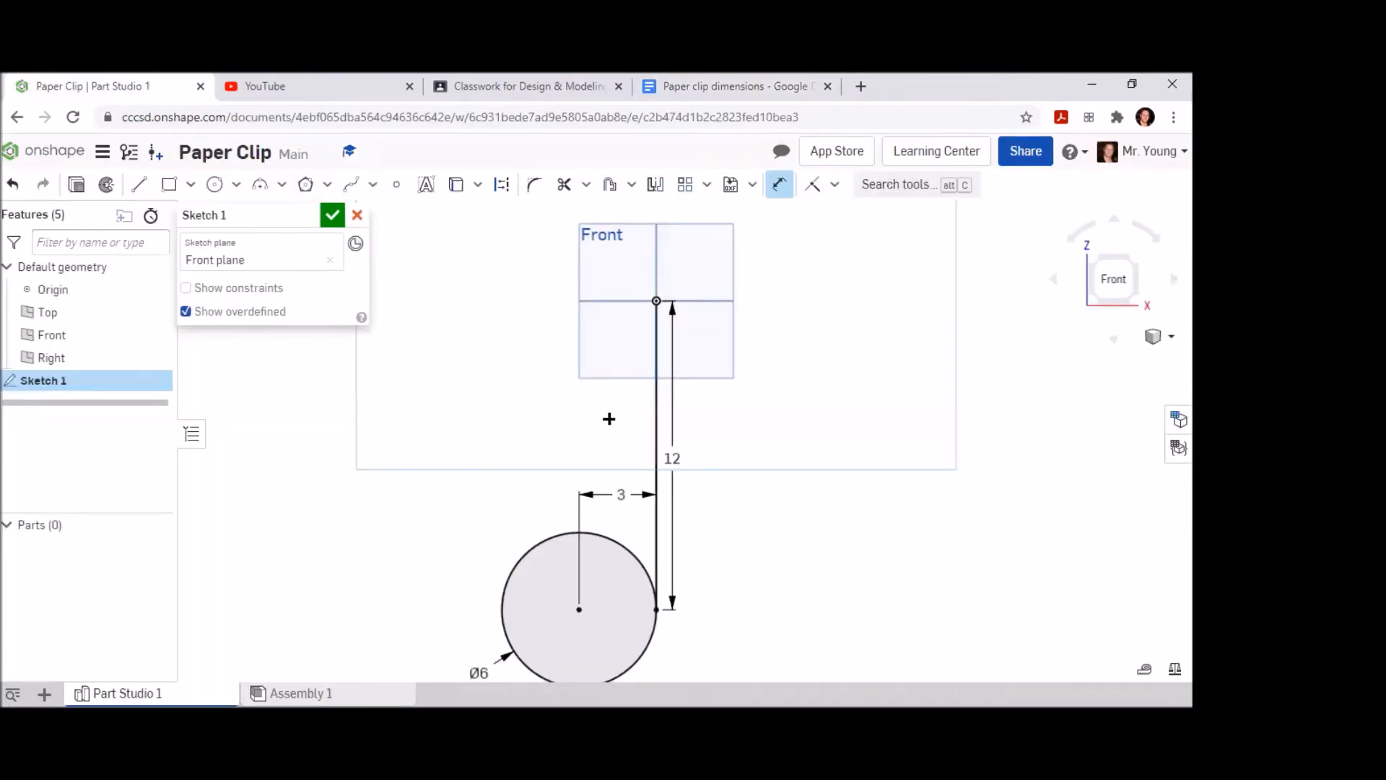
scroll(614, 412, down, 2)
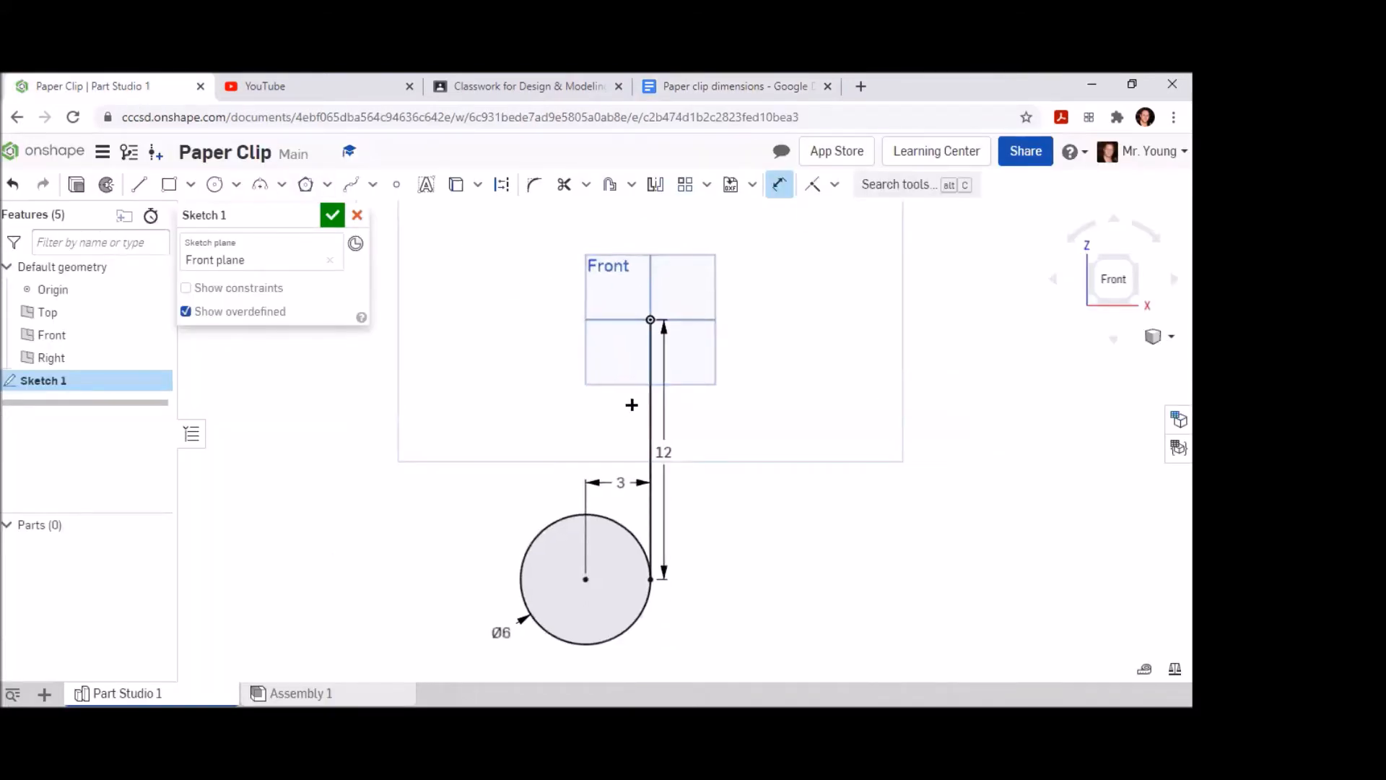
click(140, 185)
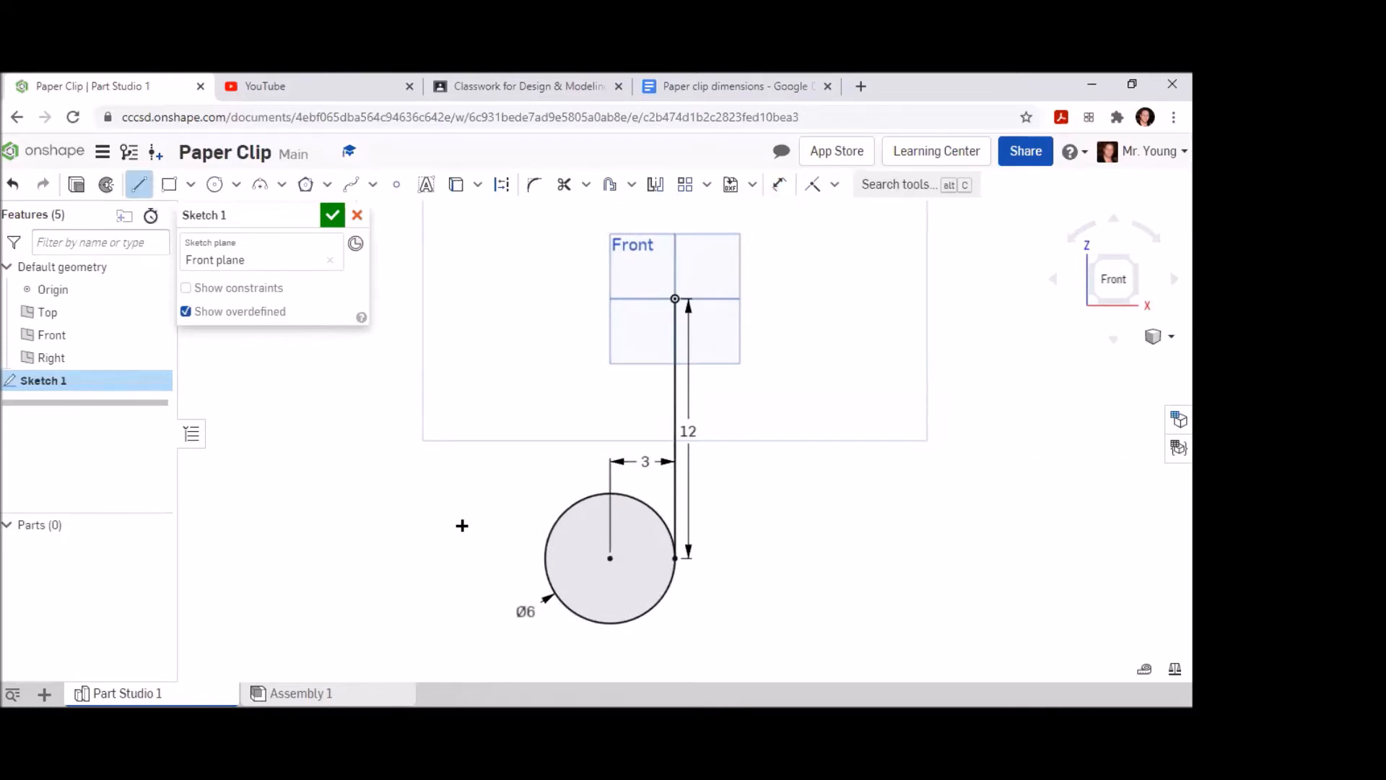
click(608, 558)
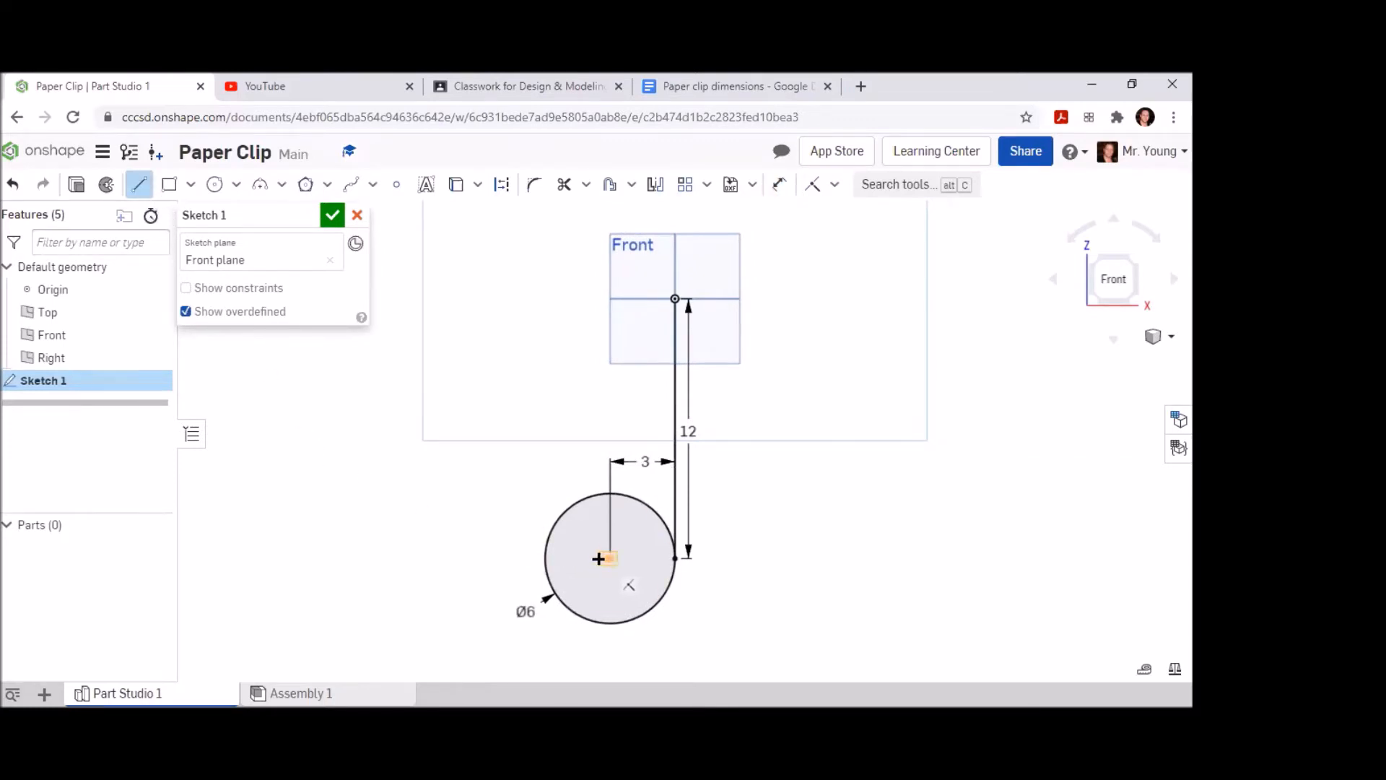
click(544, 558)
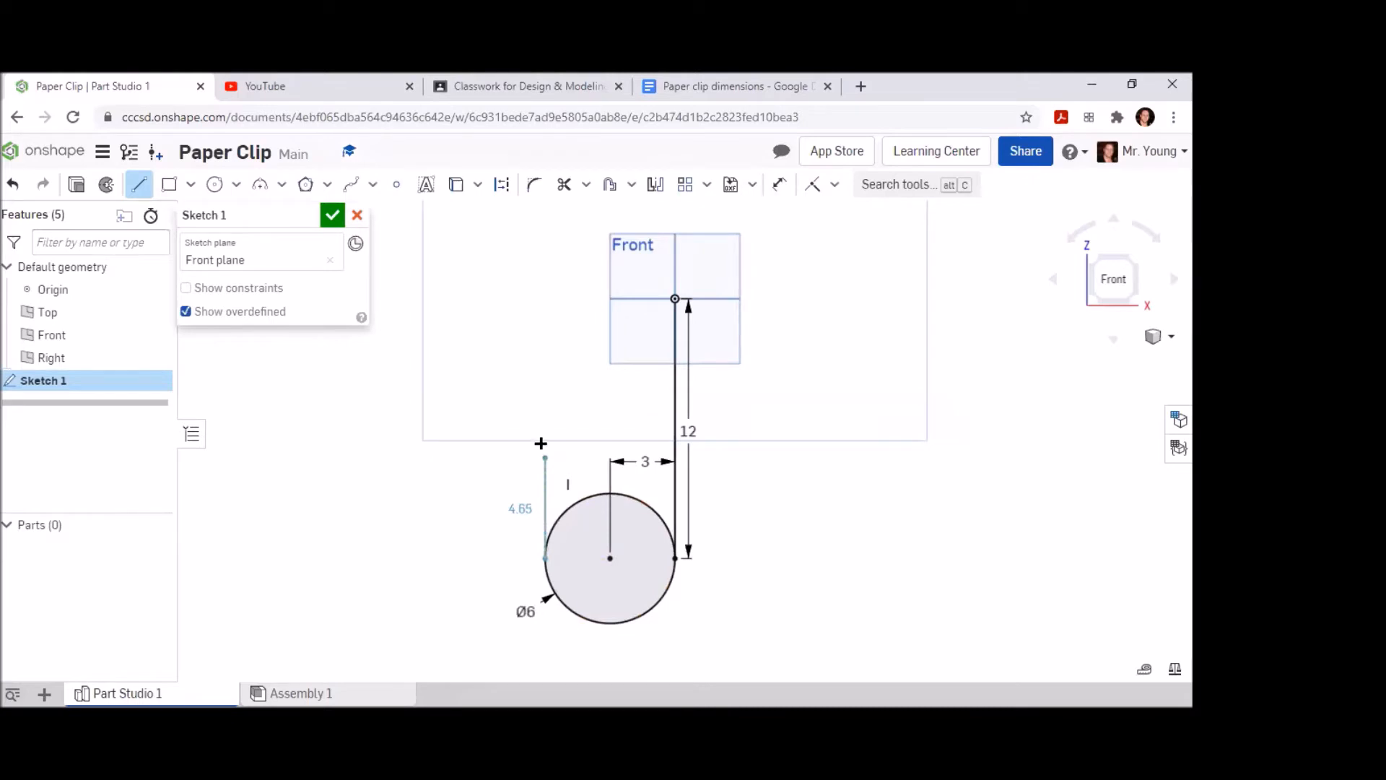
click(545, 341)
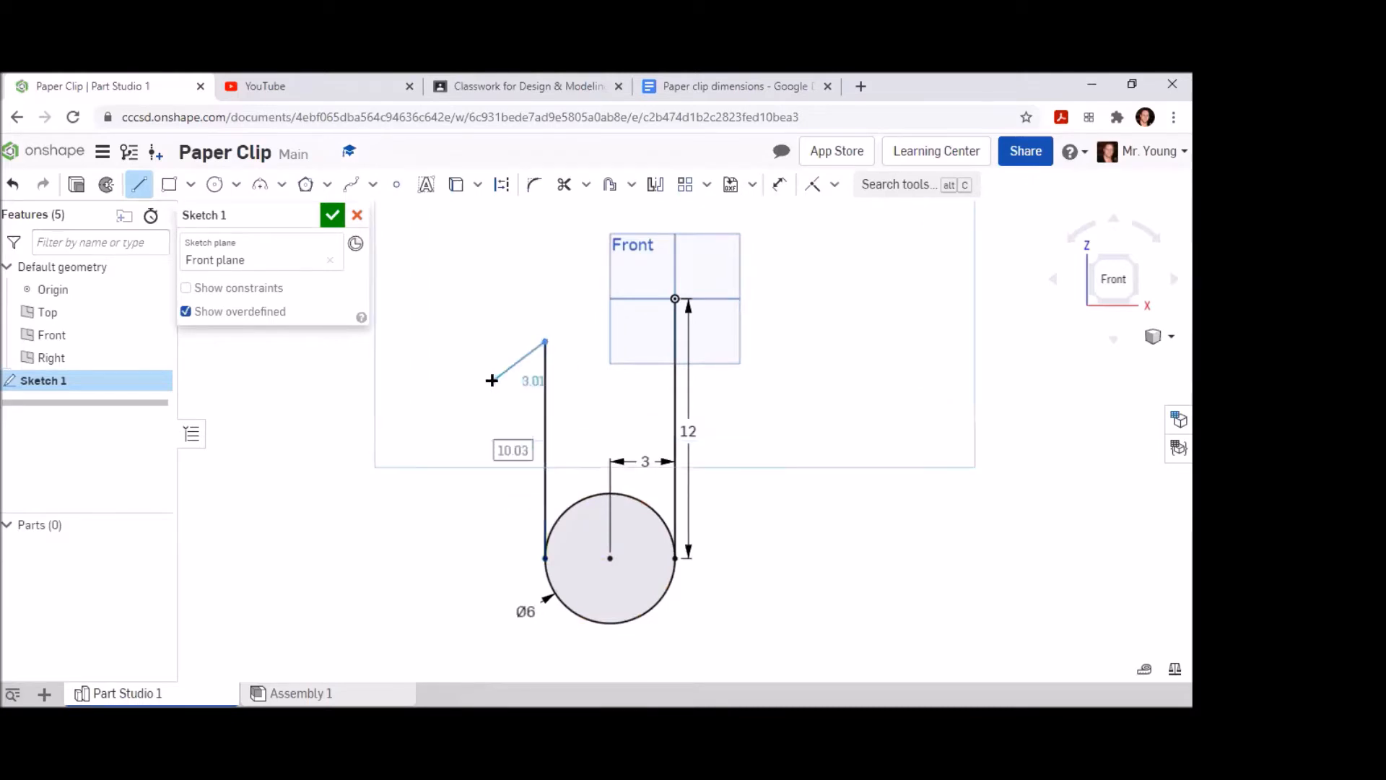
right_click(505, 382)
click(538, 393)
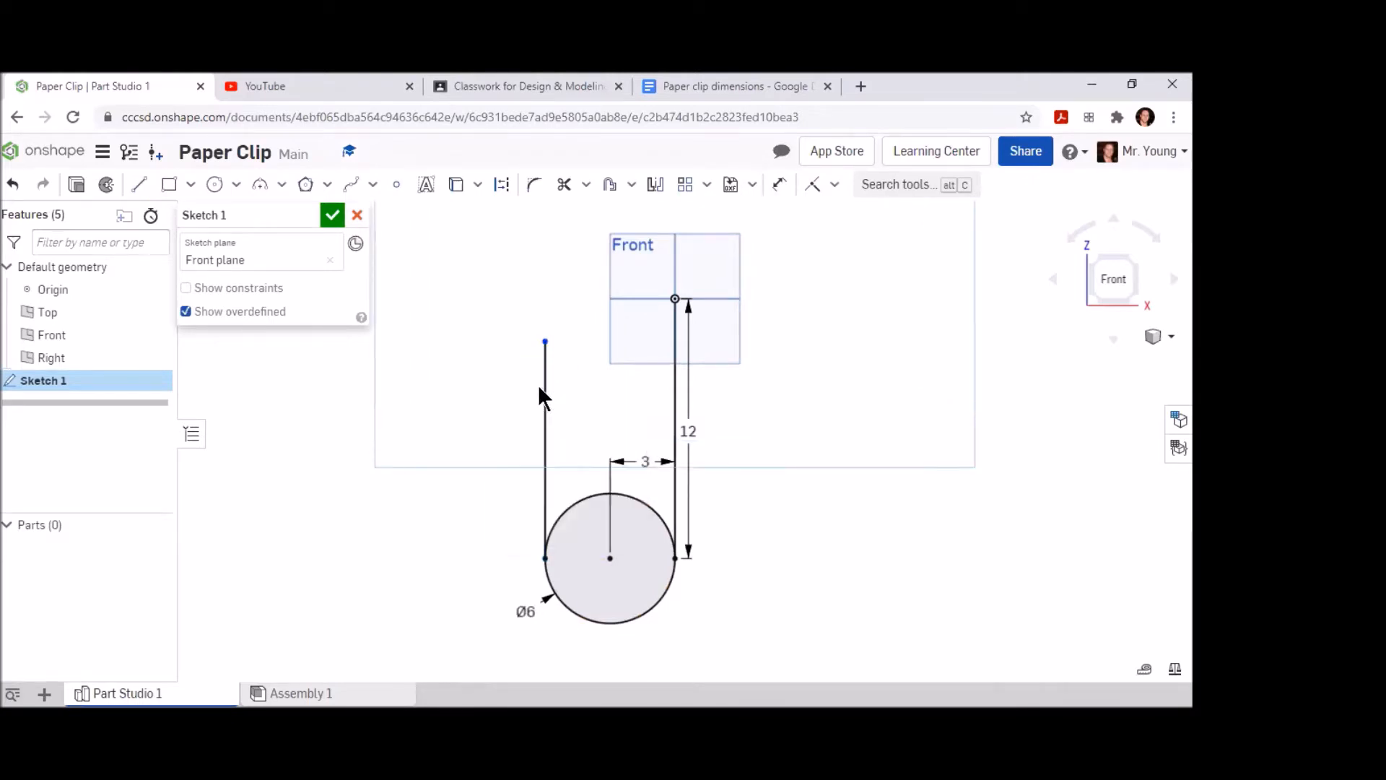
Step: Dimension the left vertical line's length as 32-5.5 in
click(780, 185)
click(545, 423)
click(505, 431)
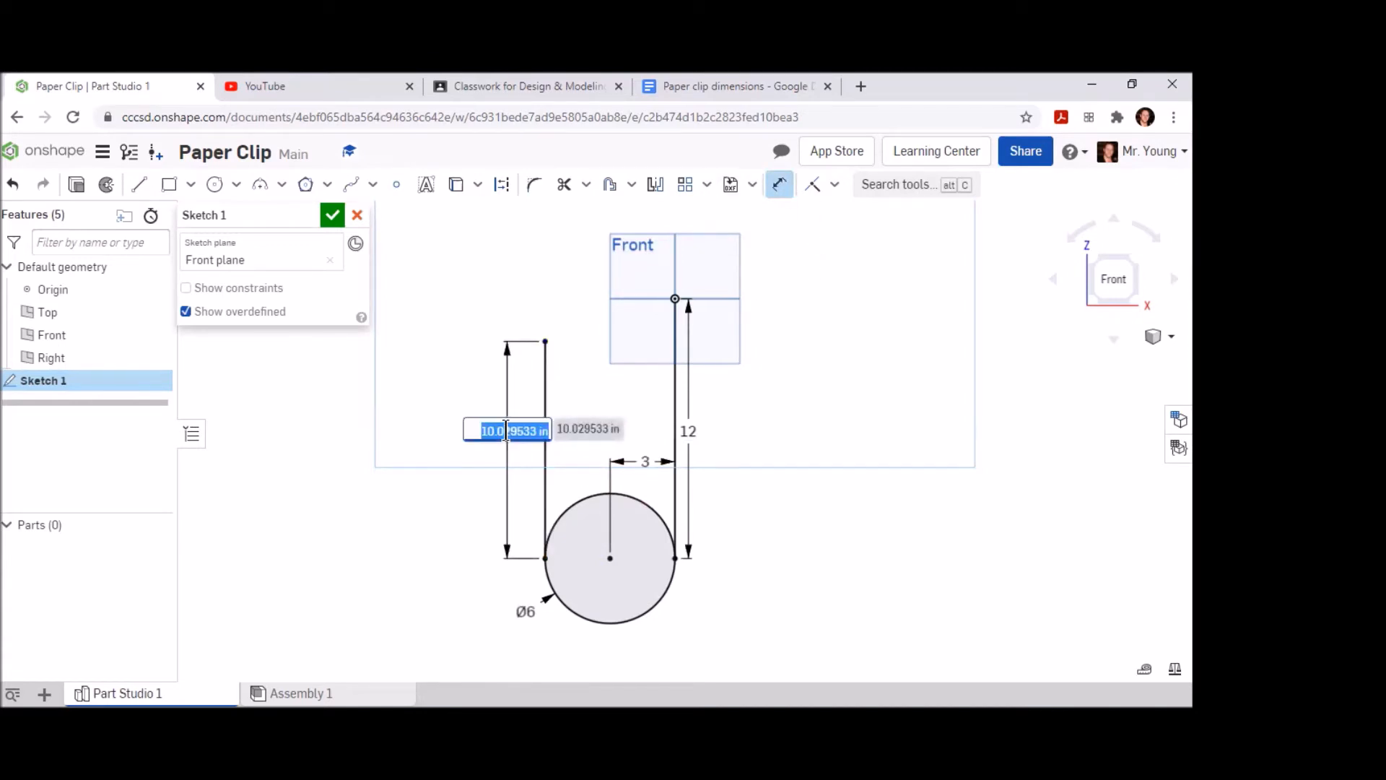
text(32-5.5)
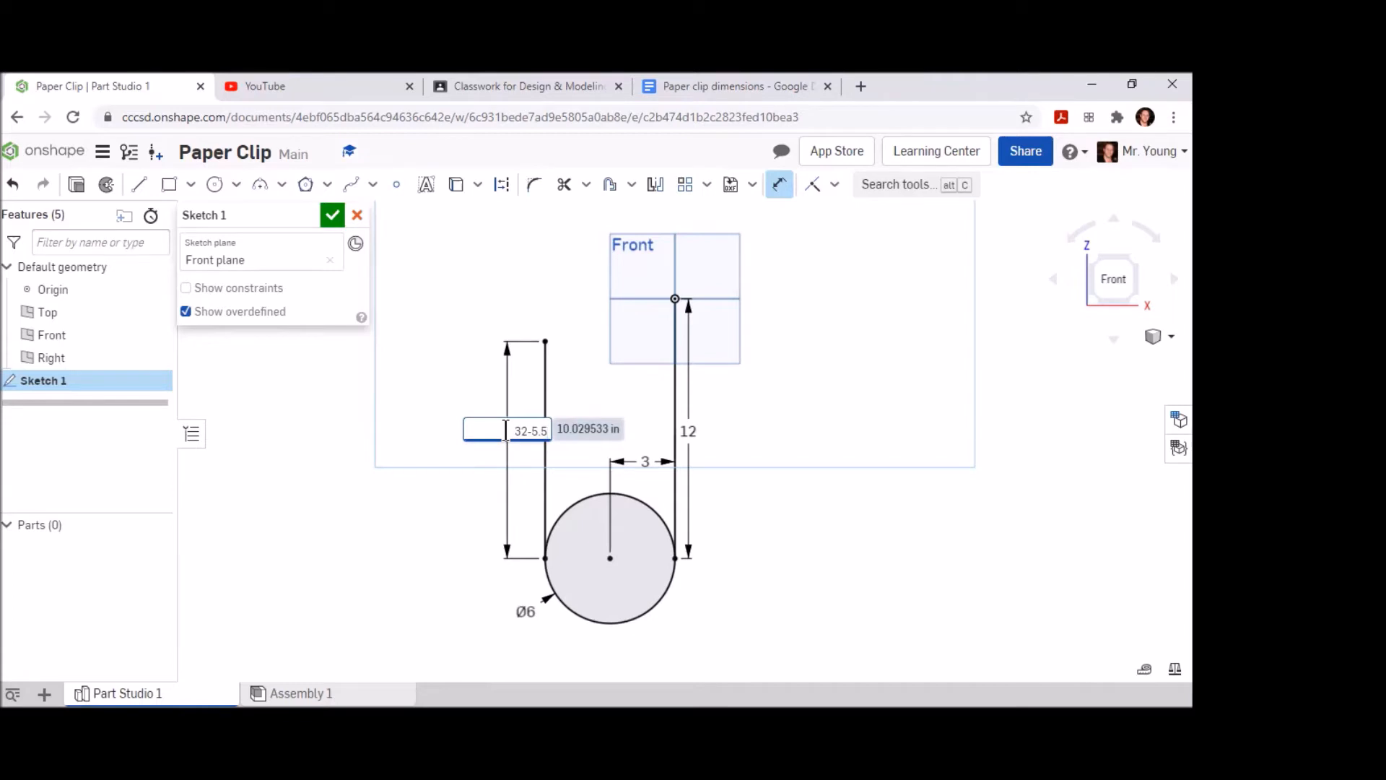
key(Return)
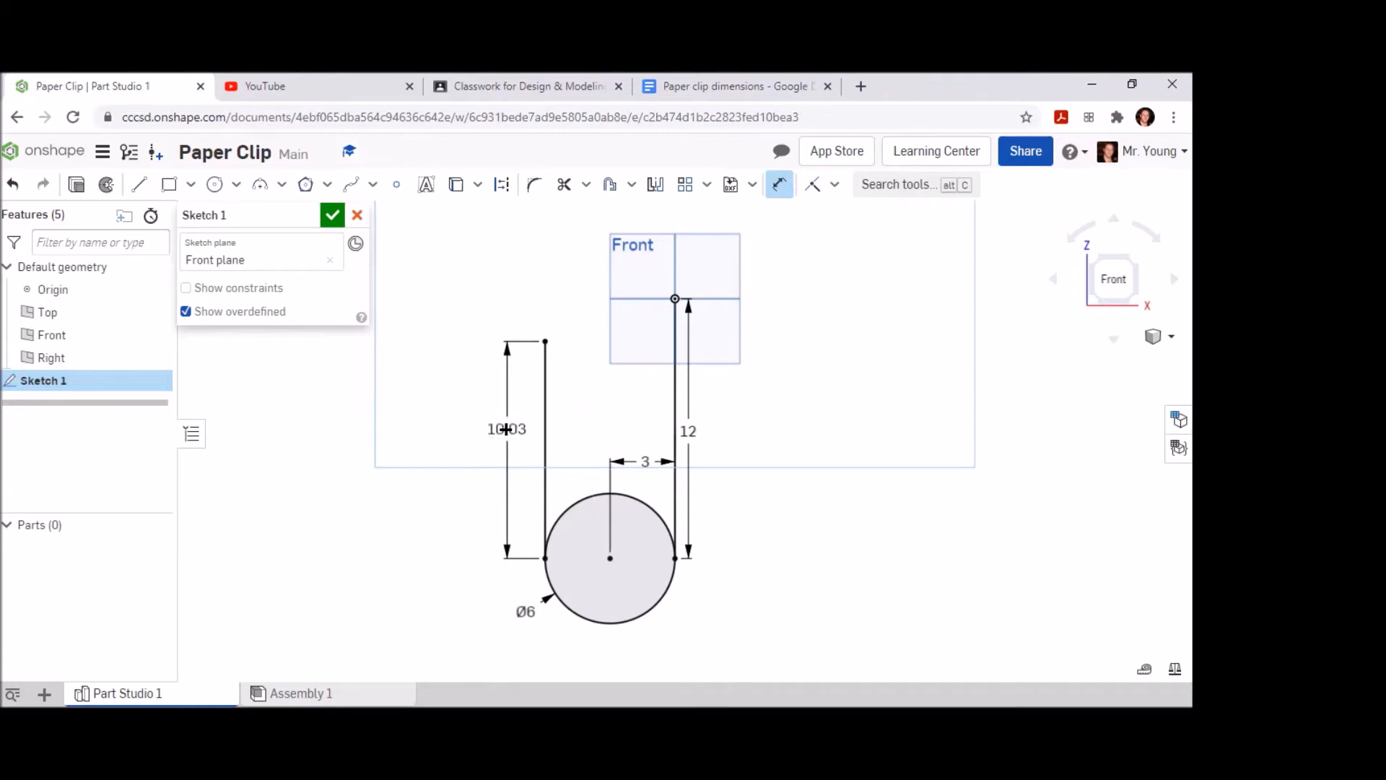
scroll(581, 448, down, 3)
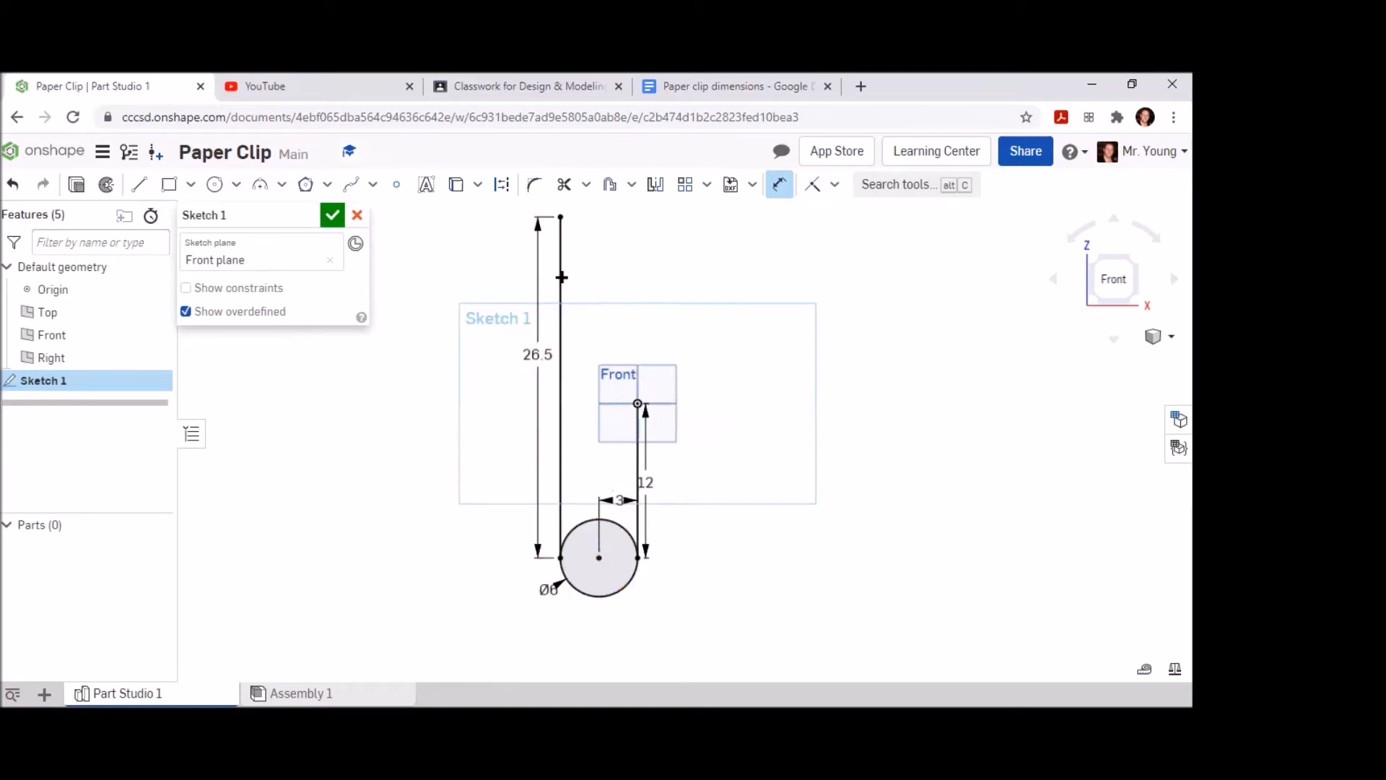
Step: Consult the dimensions drawing and sketch a circle about 4.5 in in diameter, centred level with the left line's upper end, about 4.8 in to its right
click(681, 89)
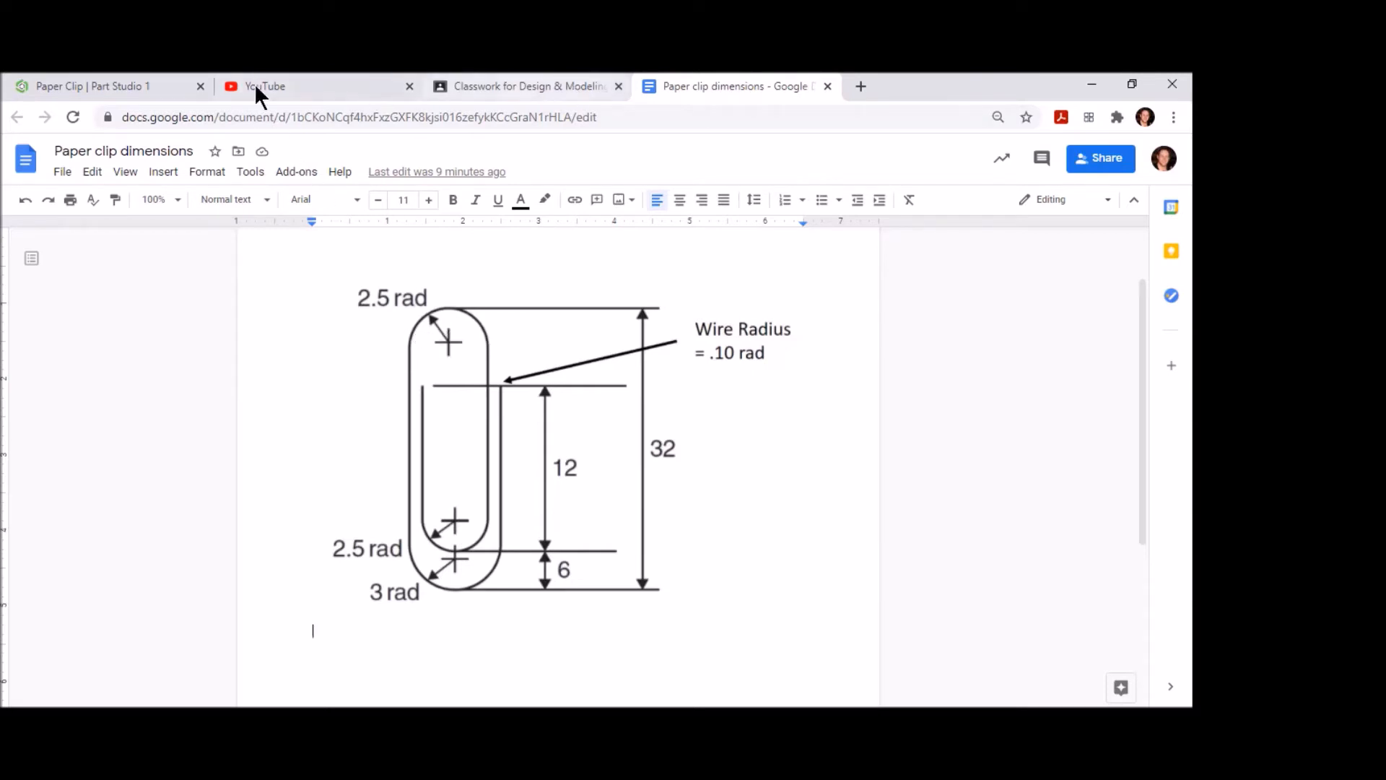
click(124, 85)
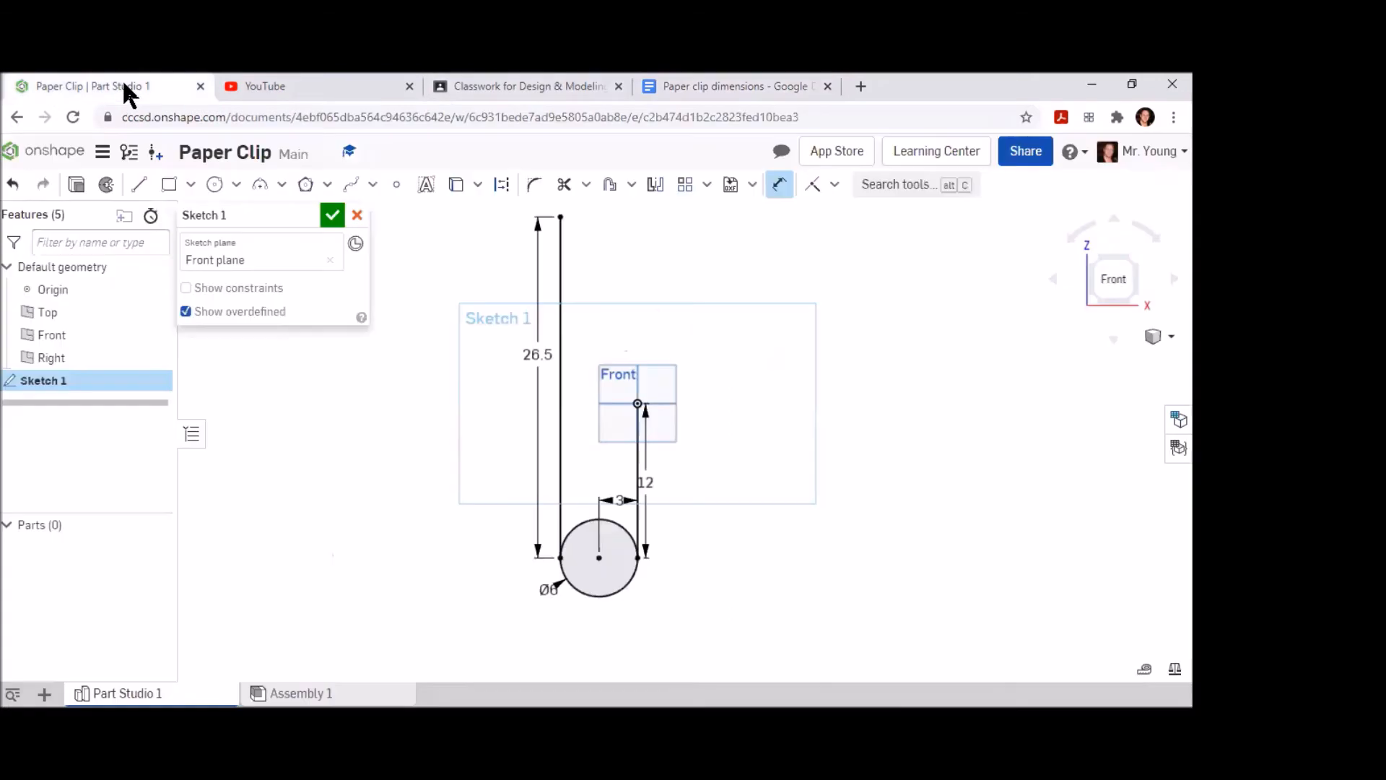
click(214, 184)
scroll(641, 290, down, 1)
middle_drag(641, 289, 631, 351)
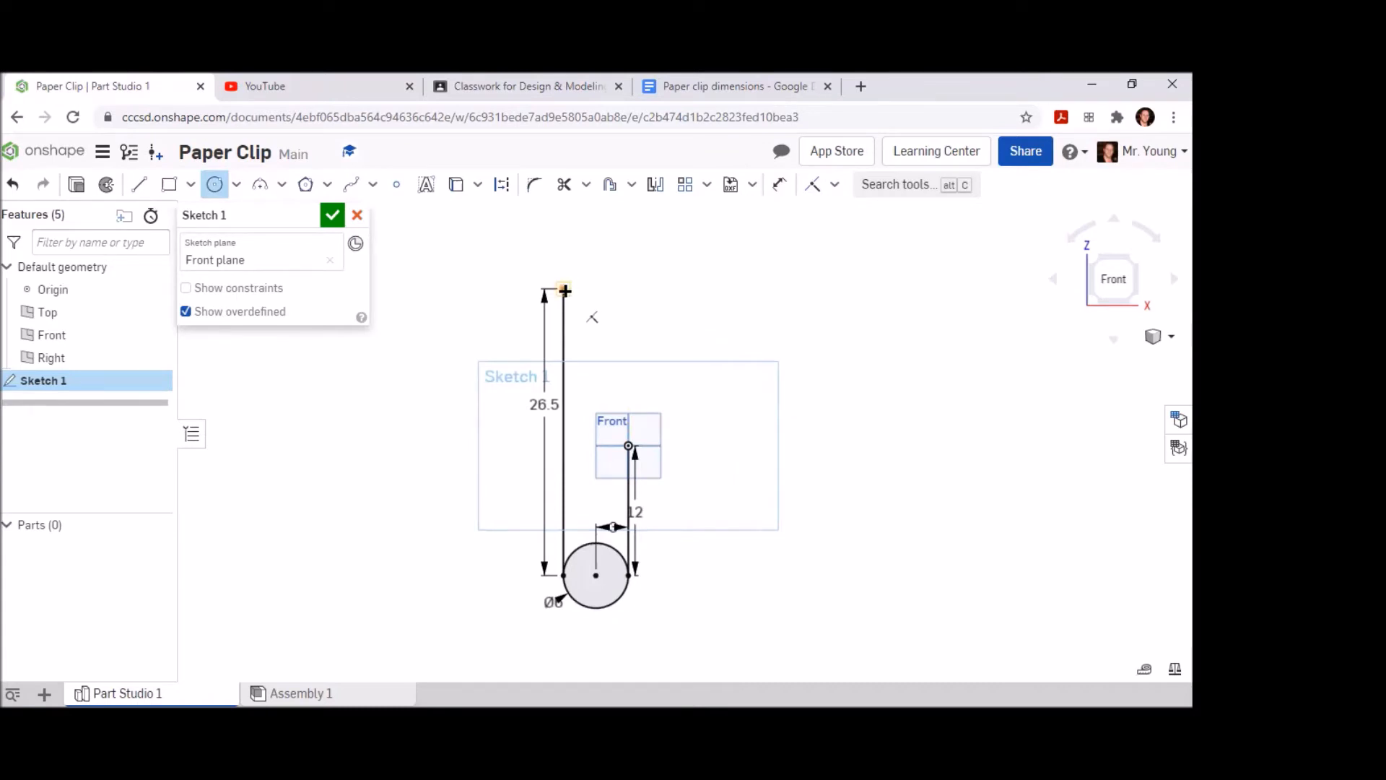
click(615, 289)
click(633, 272)
Step: Dimension the upper circle's diameter as 5 in
click(785, 189)
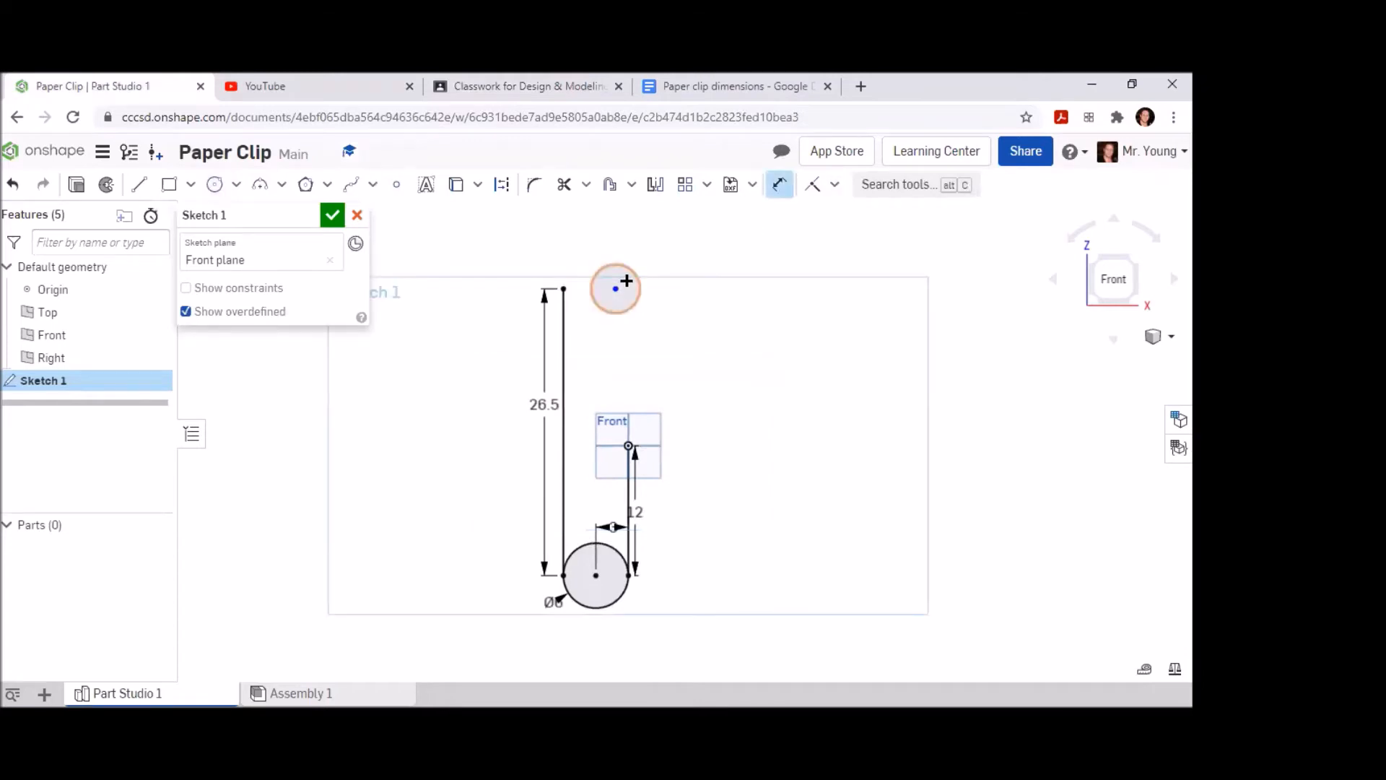
click(638, 270)
click(651, 260)
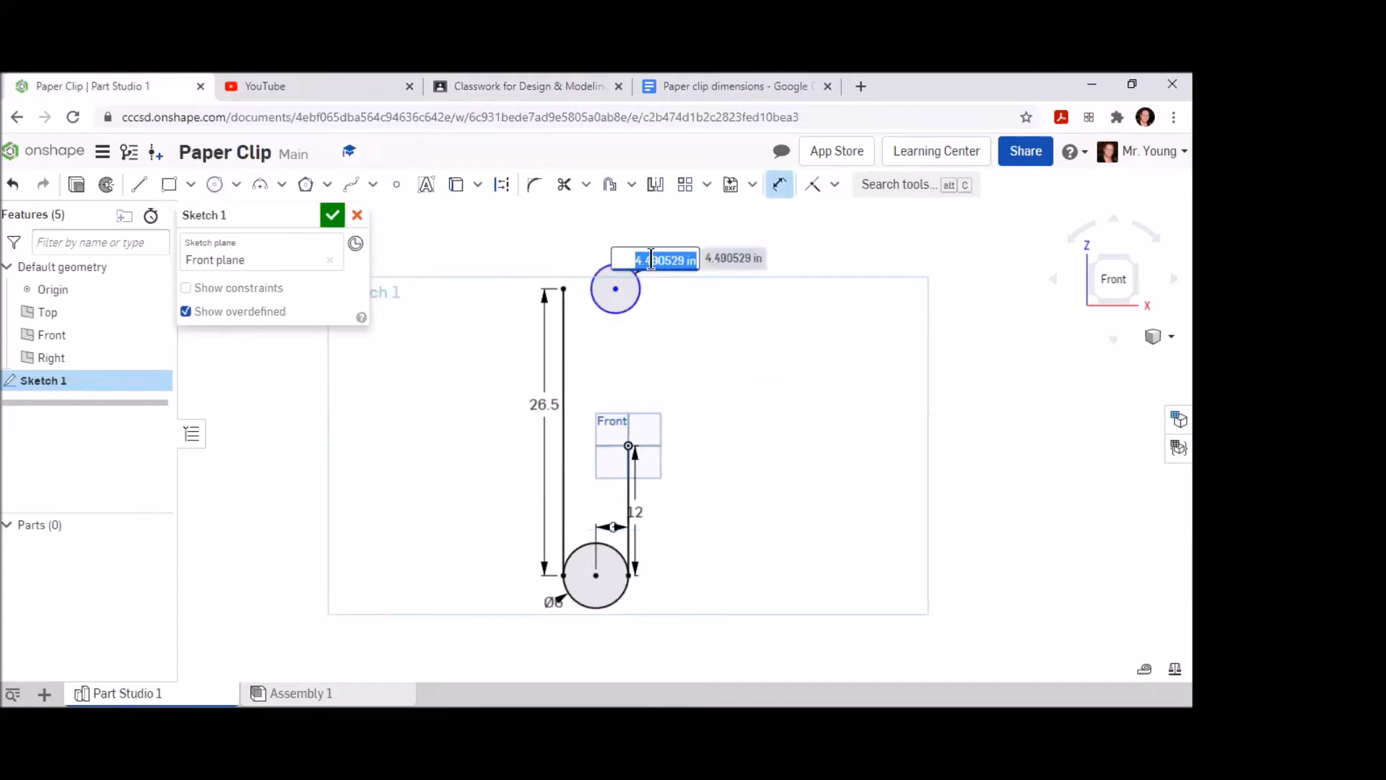
text(5)
key(Return)
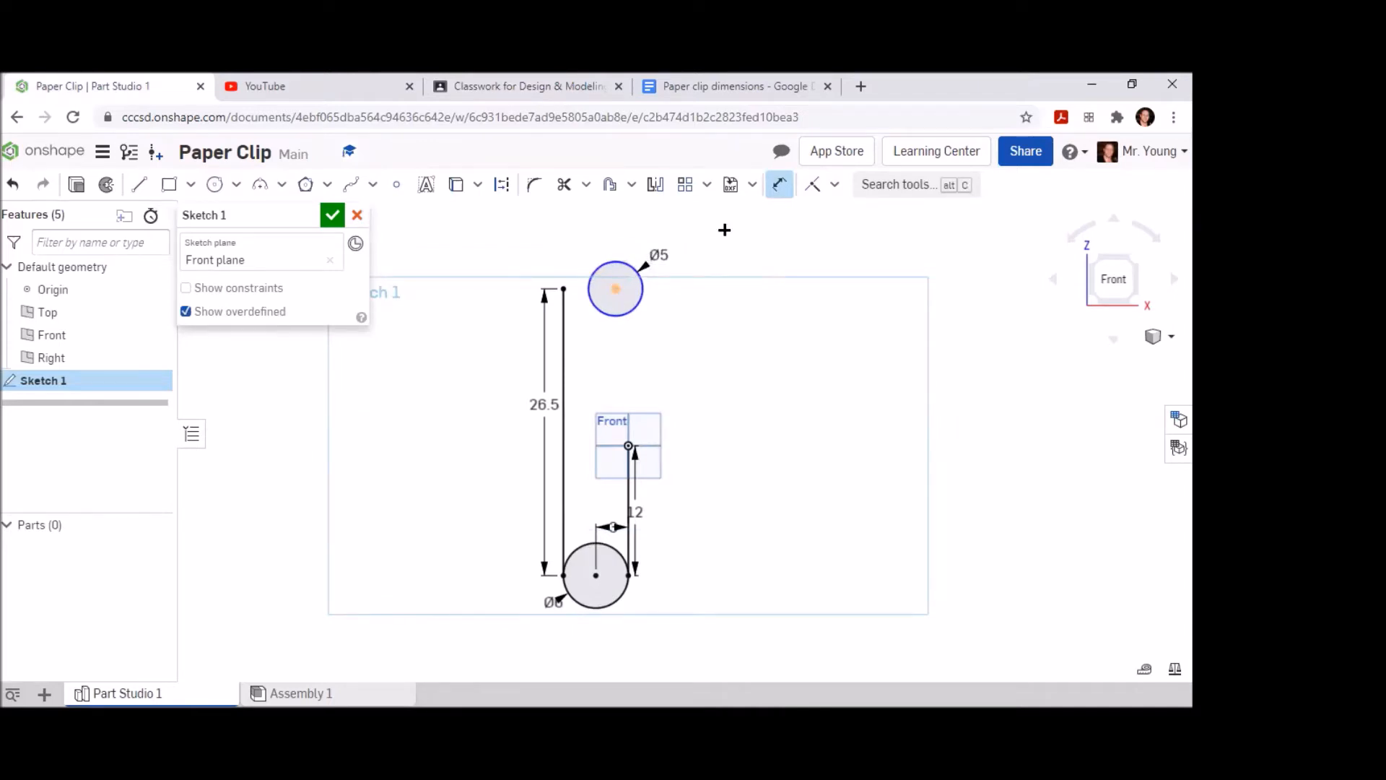
Step: Dimension the horizontal distance from the upper circle's centre to the left vertical line as 2.5 in
click(613, 288)
click(564, 333)
click(582, 340)
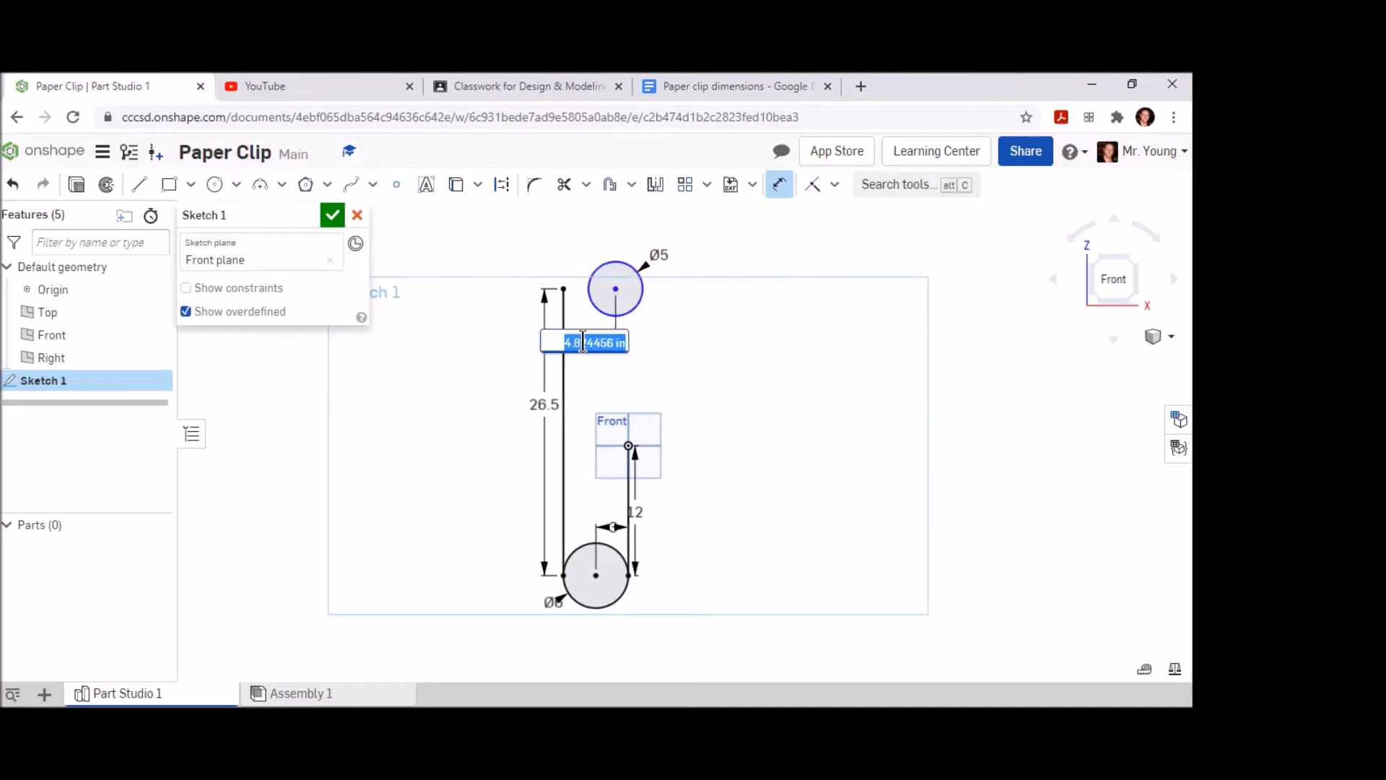
text(2)
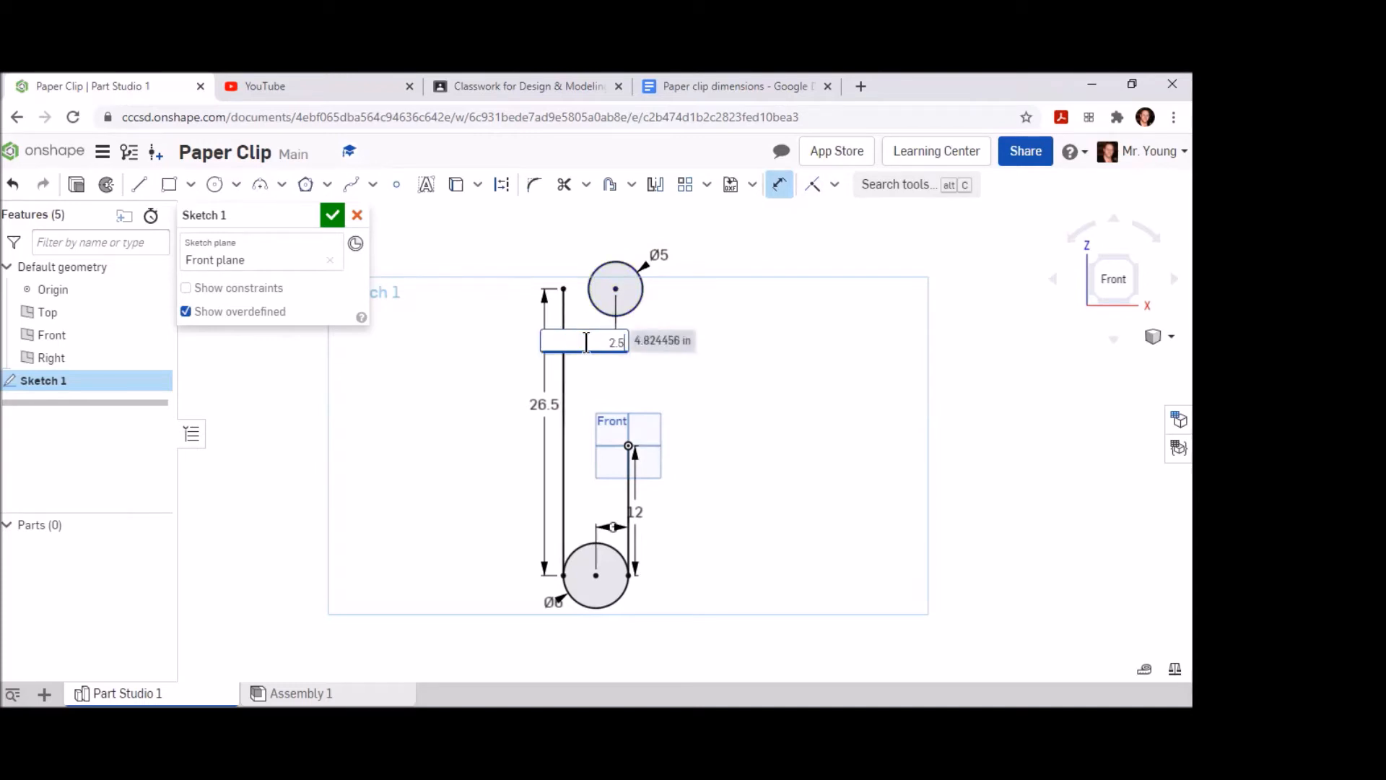
text(.5)
key(Return)
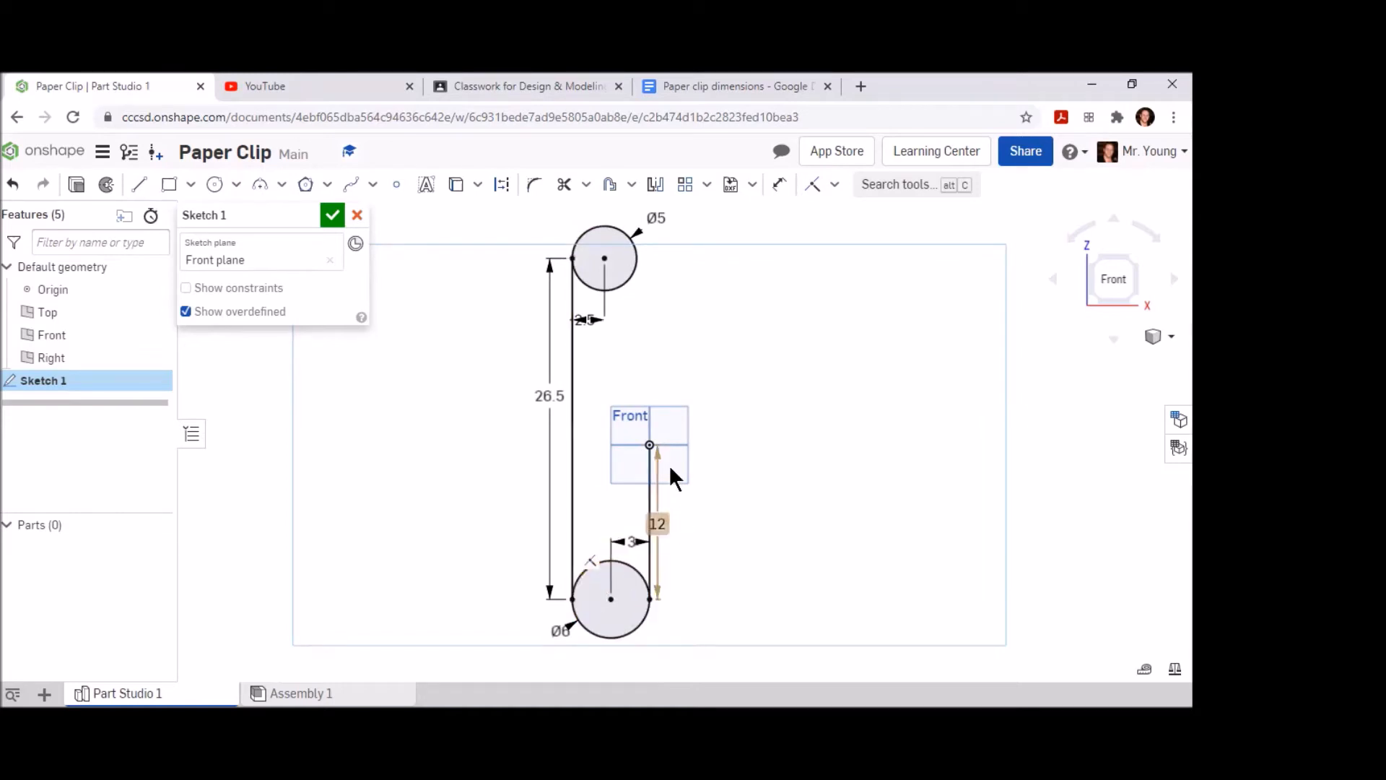
Step: Trim away the upper half of the 6 in circle, leaving the lower bend of the clip
click(565, 190)
click(593, 564)
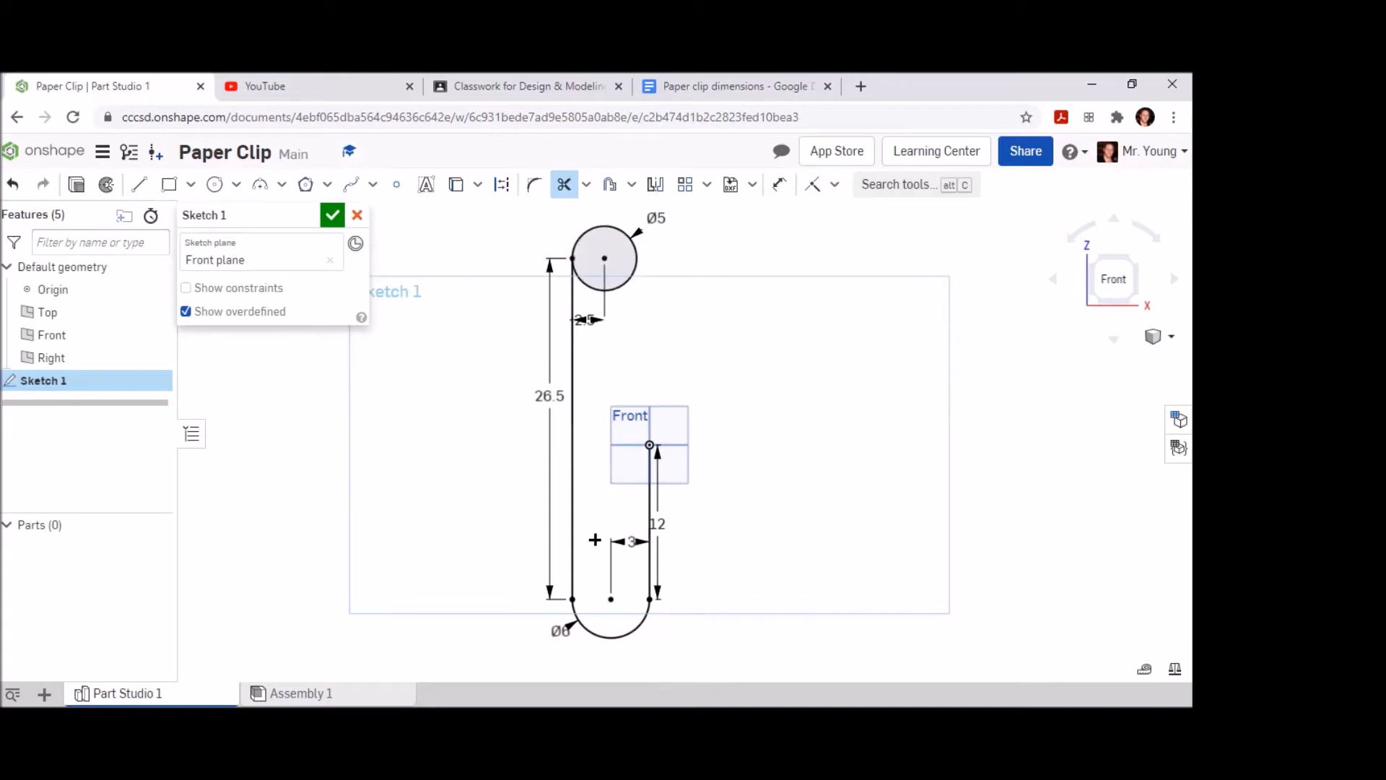
Step: Review the dimensions drawing and sketch a vertical line about 19.9 in long downward from the upper circle's right edge point
click(714, 87)
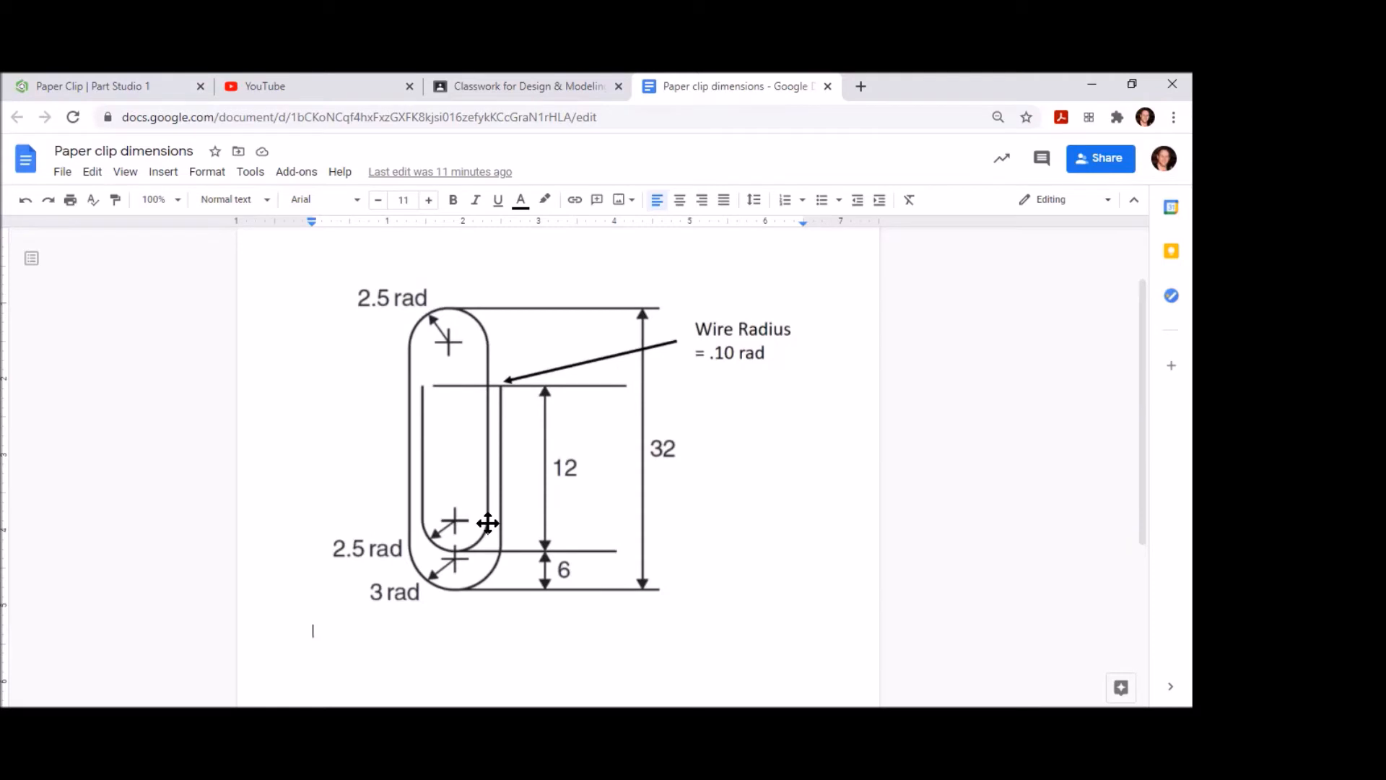
click(94, 87)
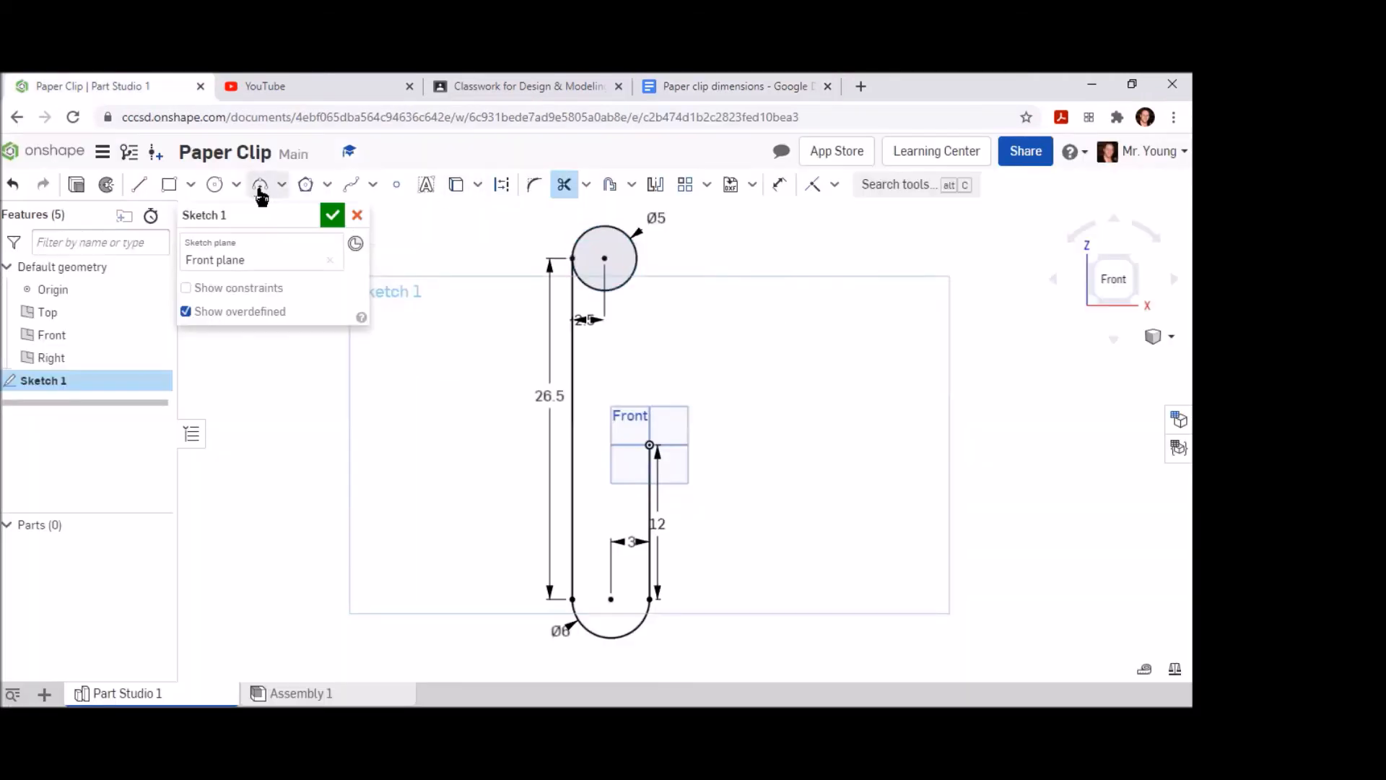
click(139, 185)
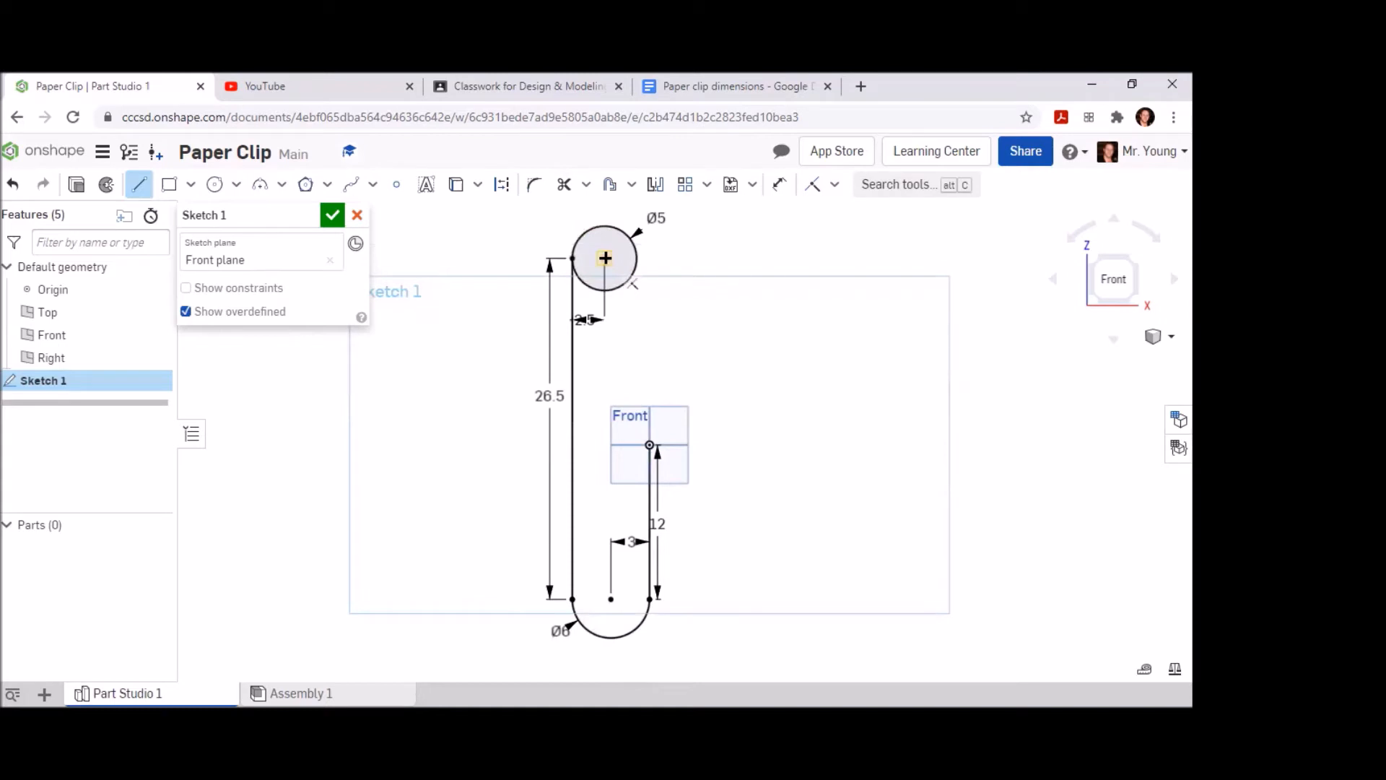
click(605, 258)
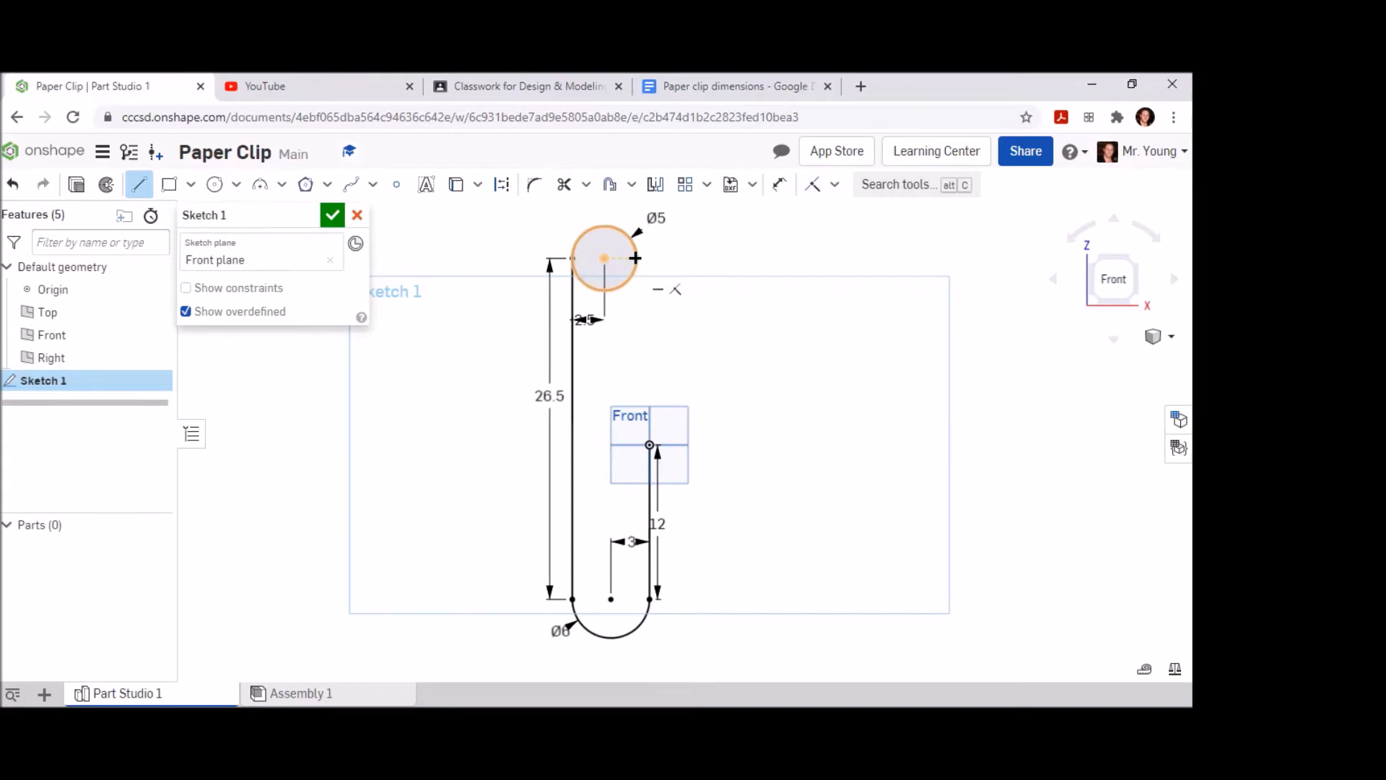
click(636, 258)
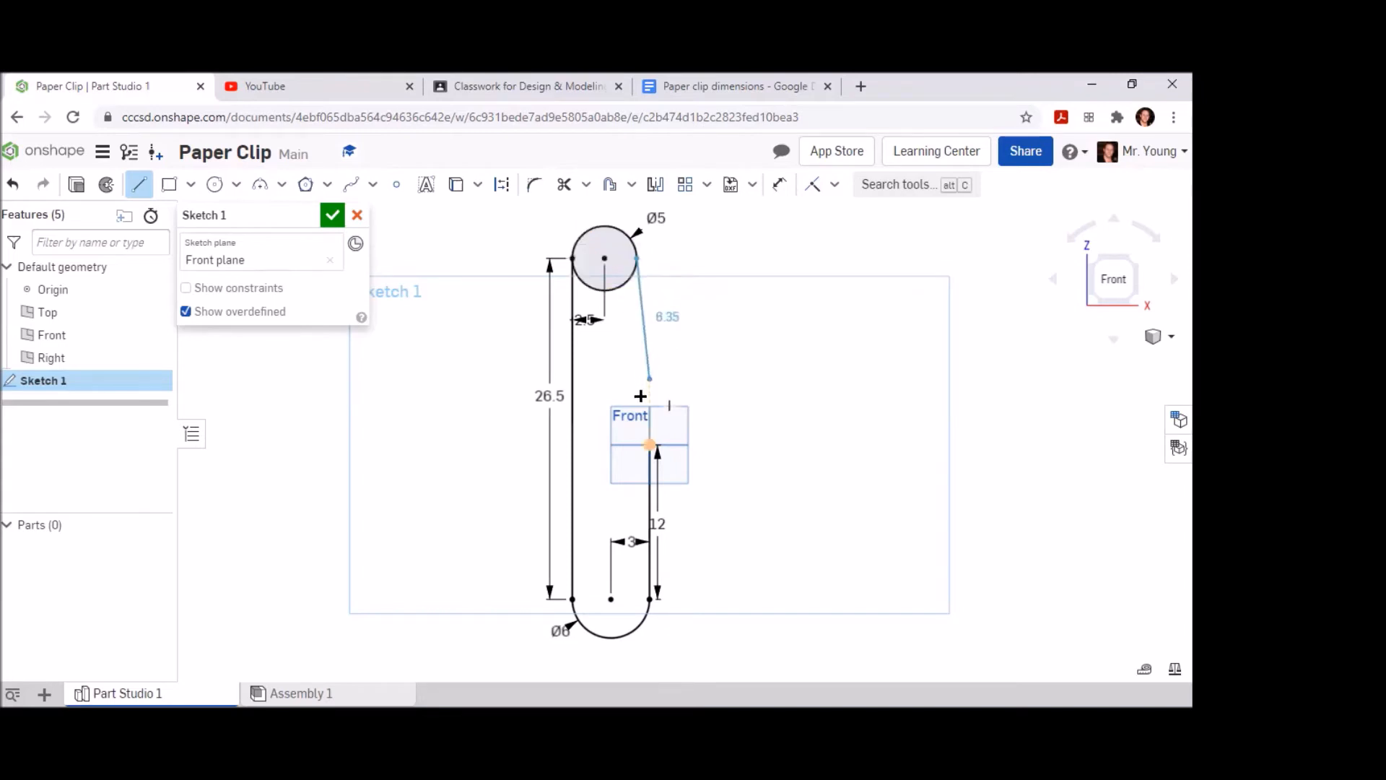
click(636, 514)
right_click(586, 482)
click(621, 489)
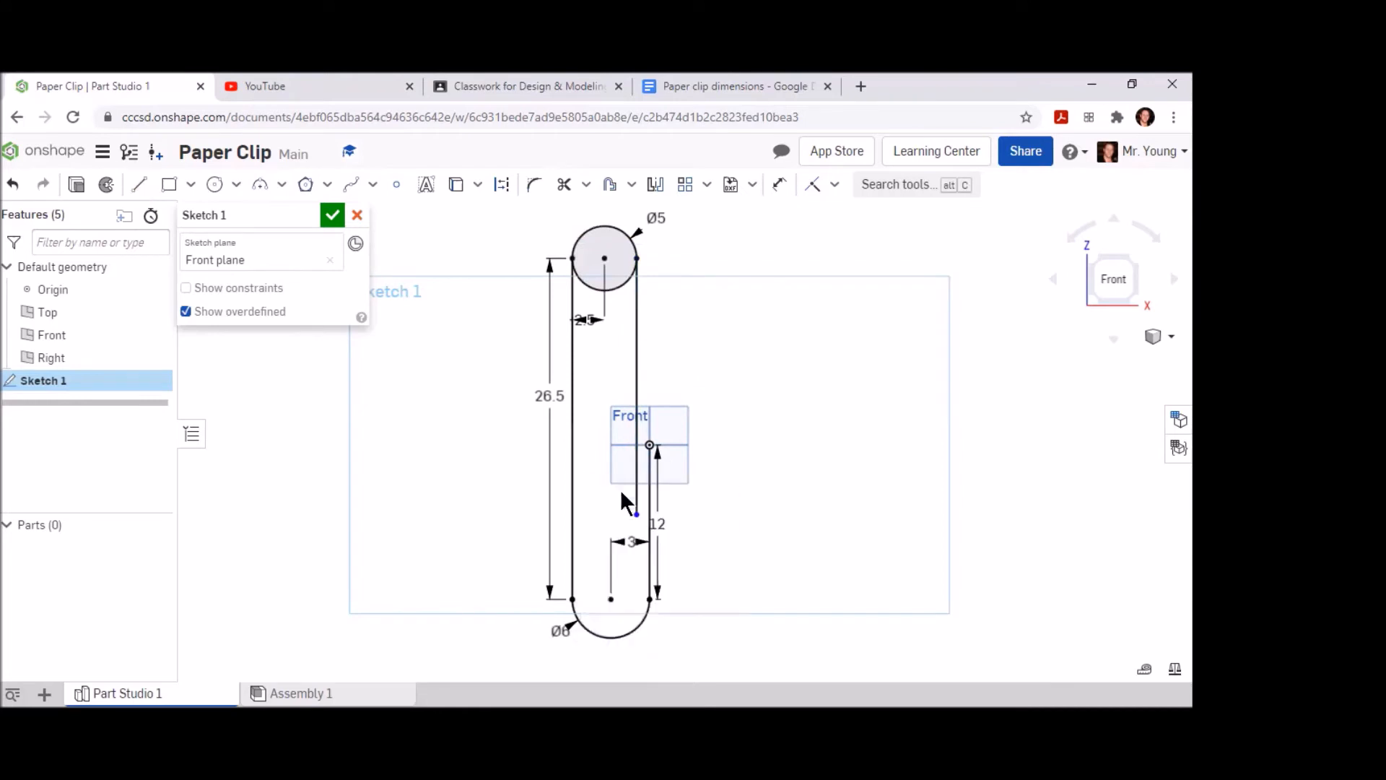
Step: Dimension the length of the vertical line hanging from the upper circle's right side as 23 in
click(780, 187)
click(638, 374)
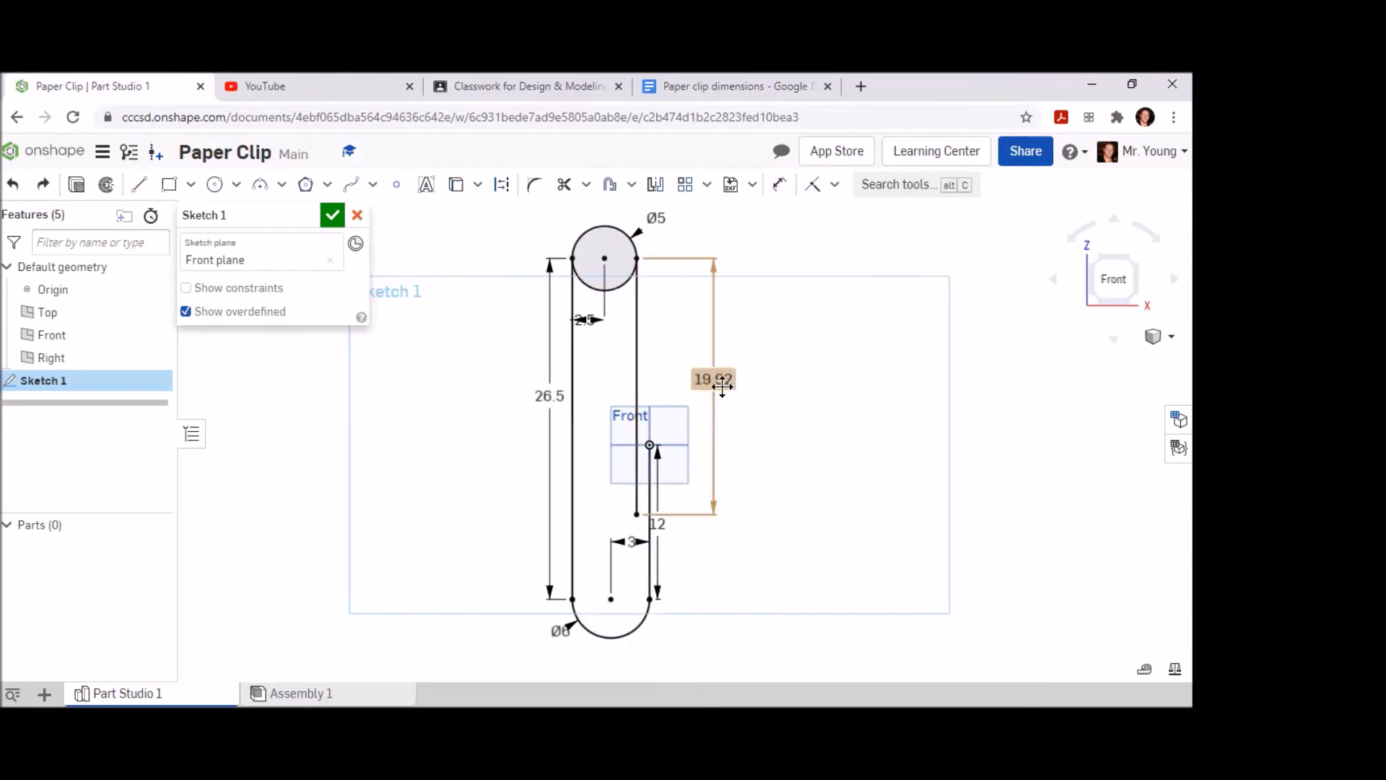
click(722, 386)
text(23)
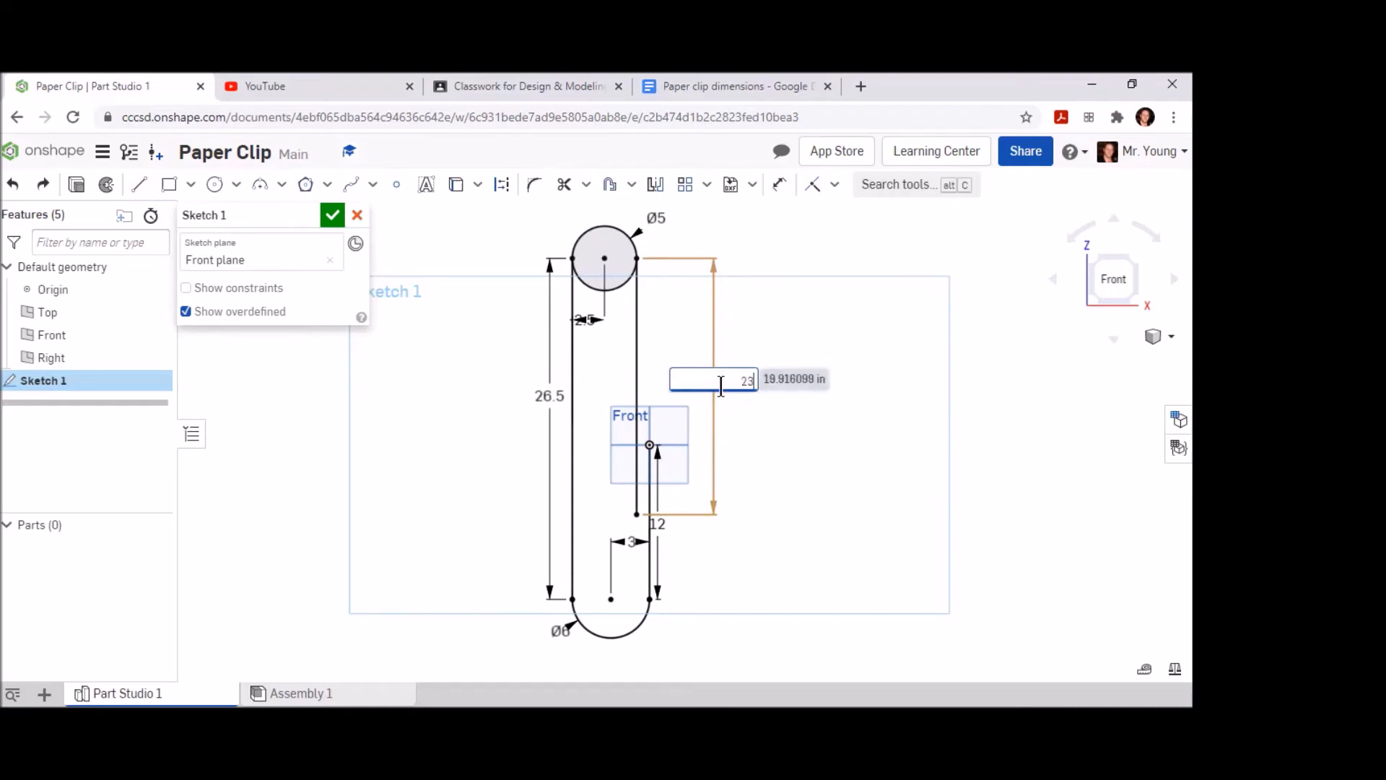
key(Return)
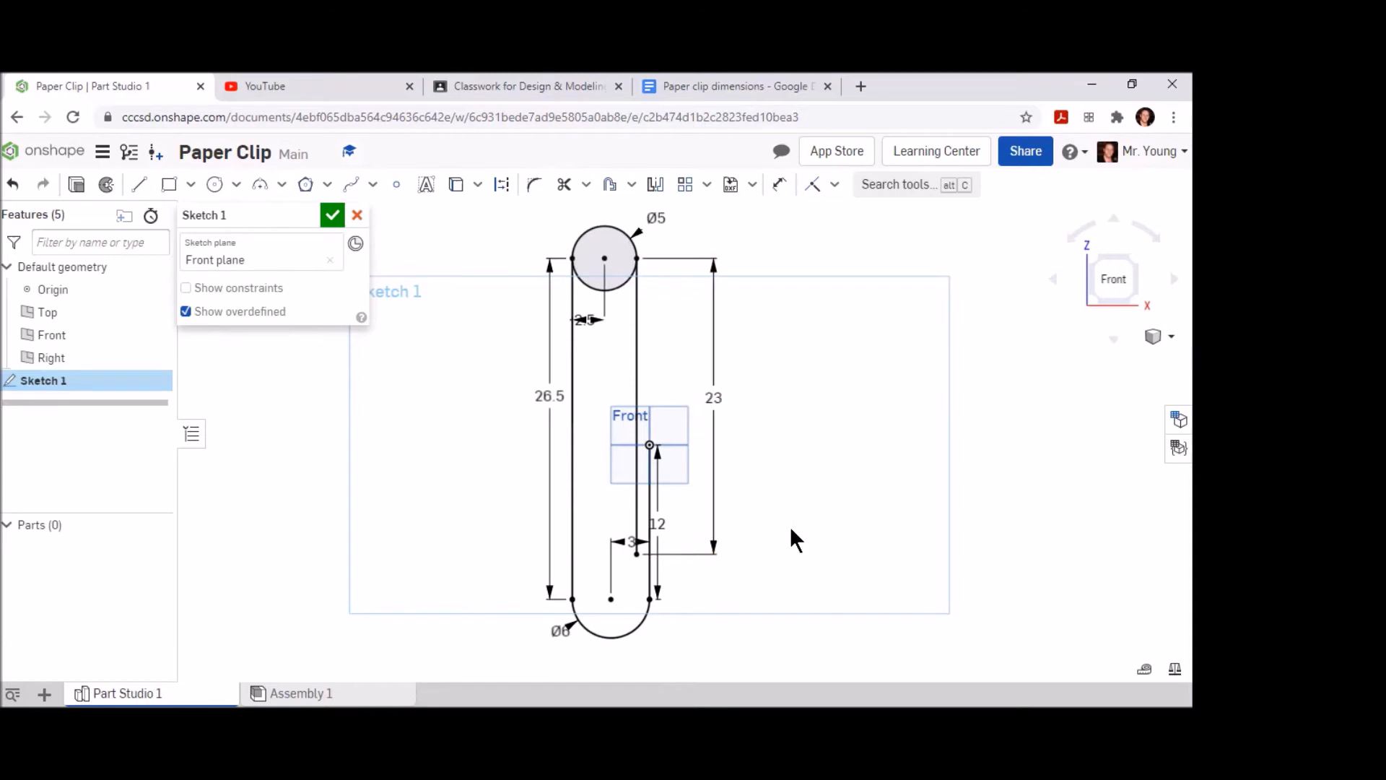
Step: Review the dimensions drawing and sketch a circle about 4 in in diameter, centred above the lower bend's centre and reaching the 23 in line's lower end
click(687, 87)
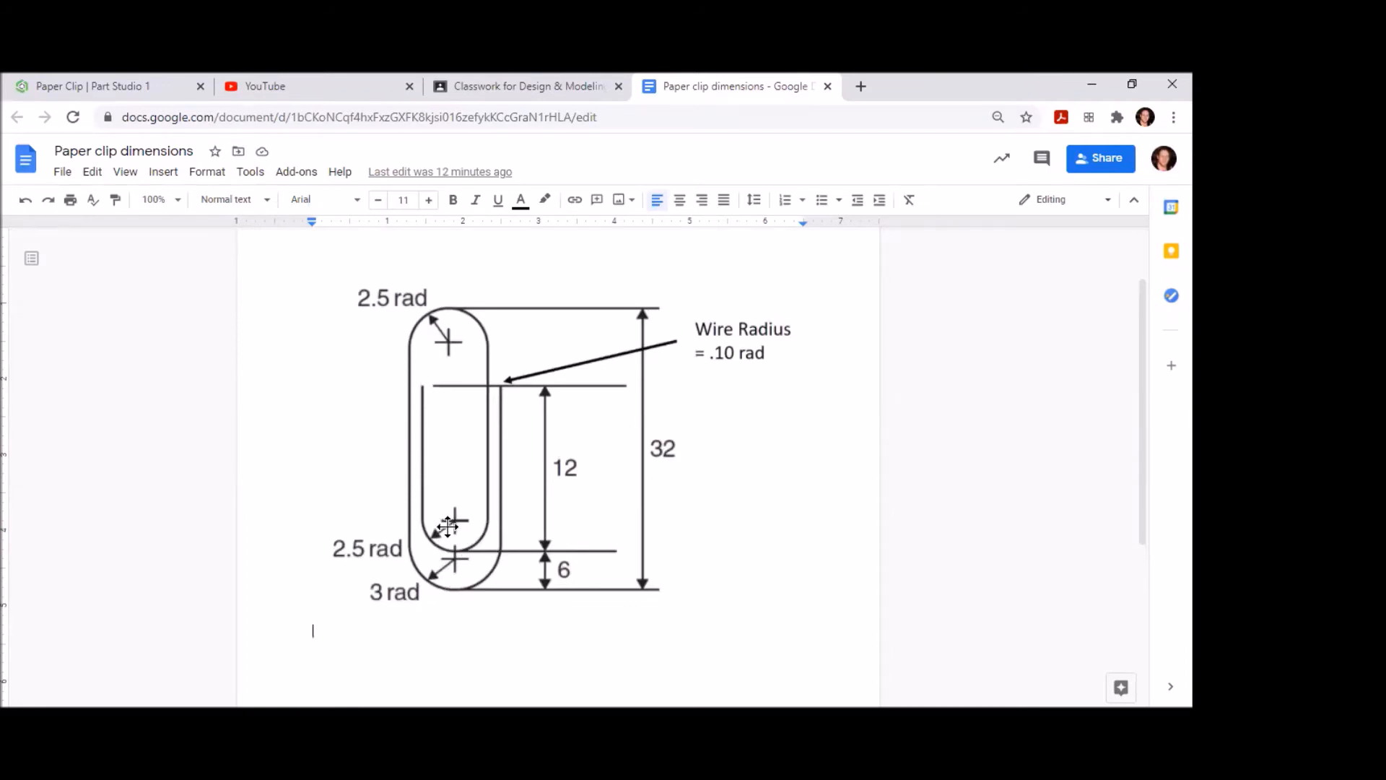
click(133, 90)
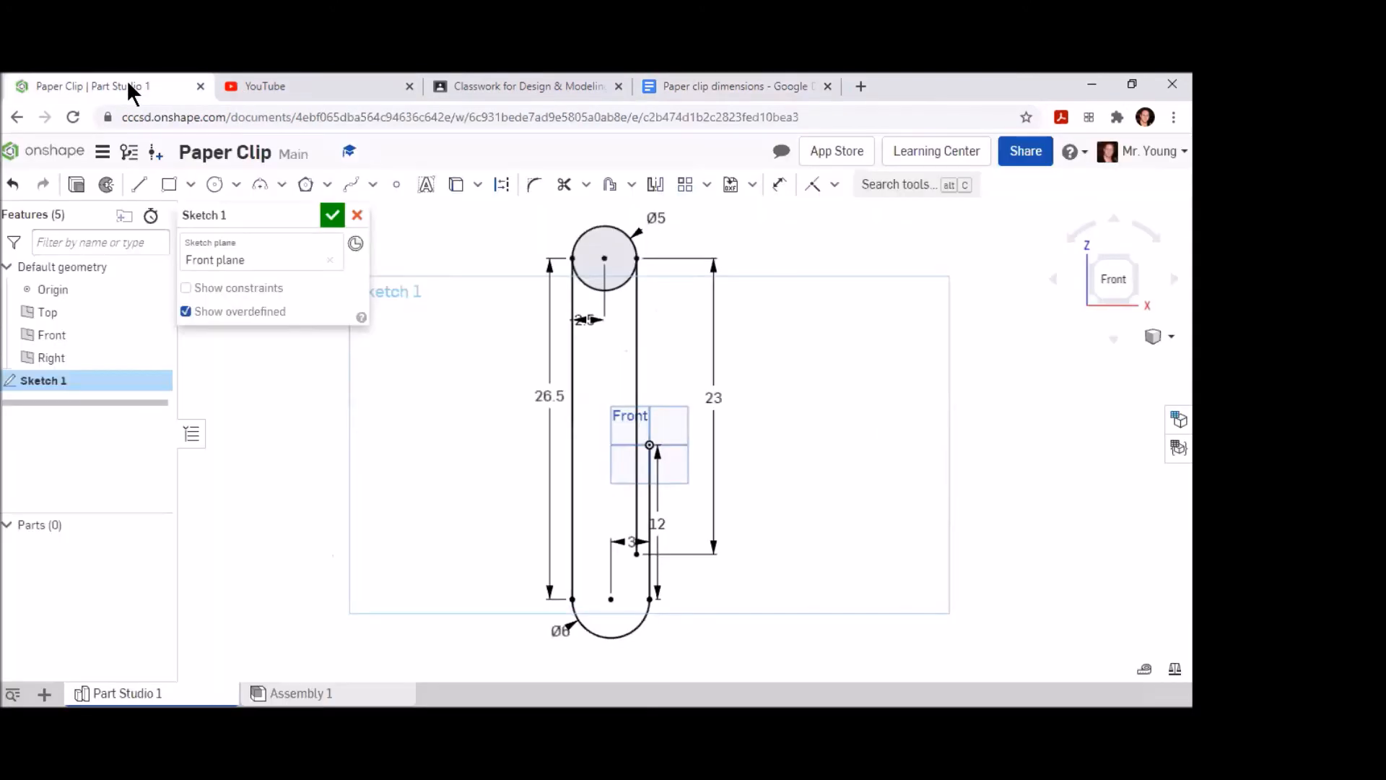
click(215, 186)
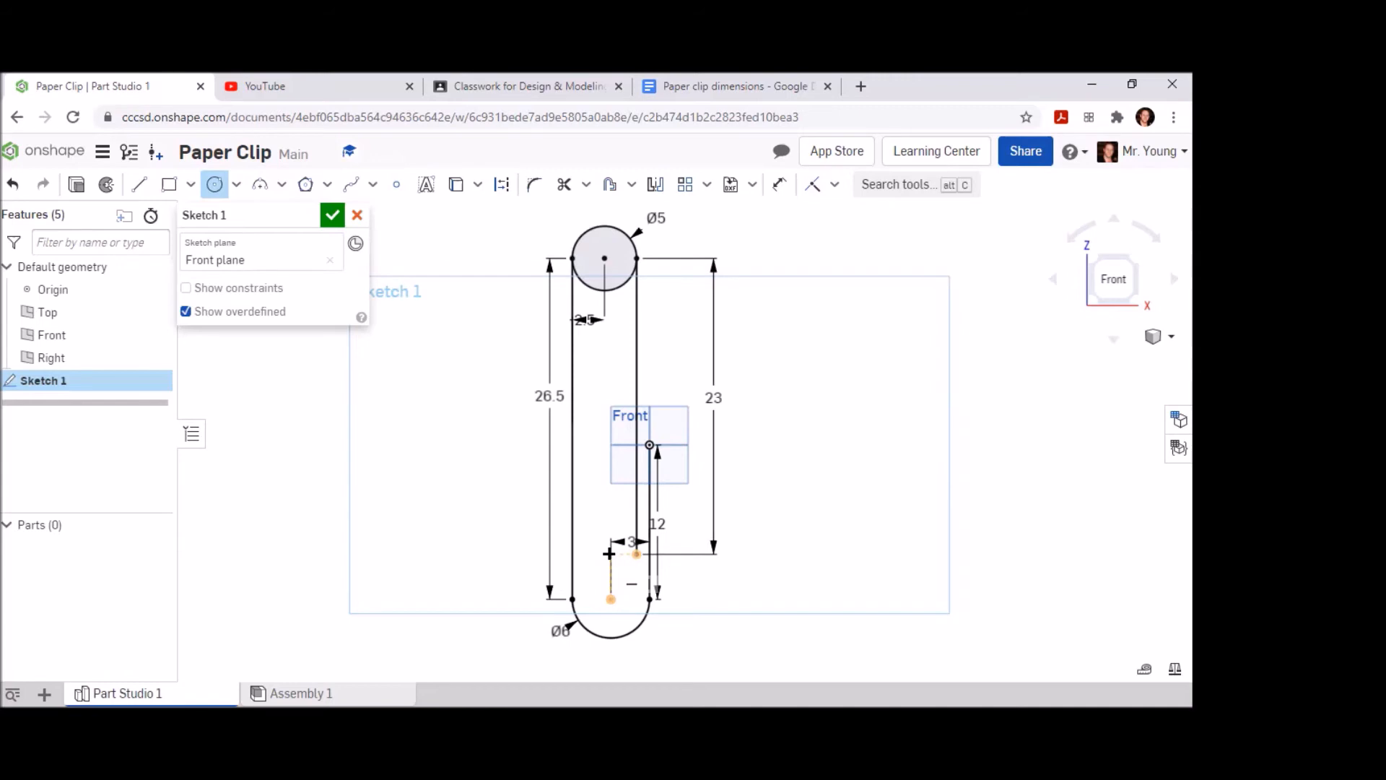
click(611, 554)
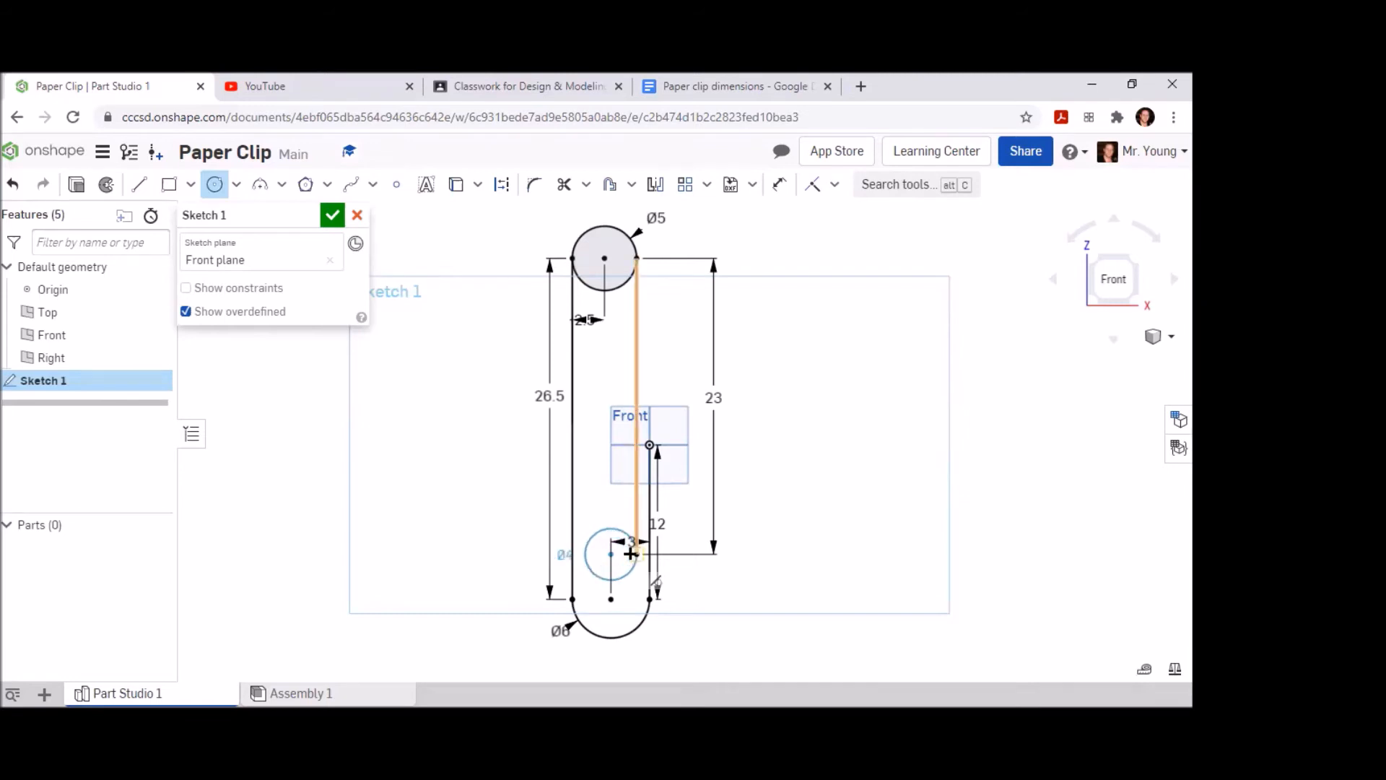
click(631, 554)
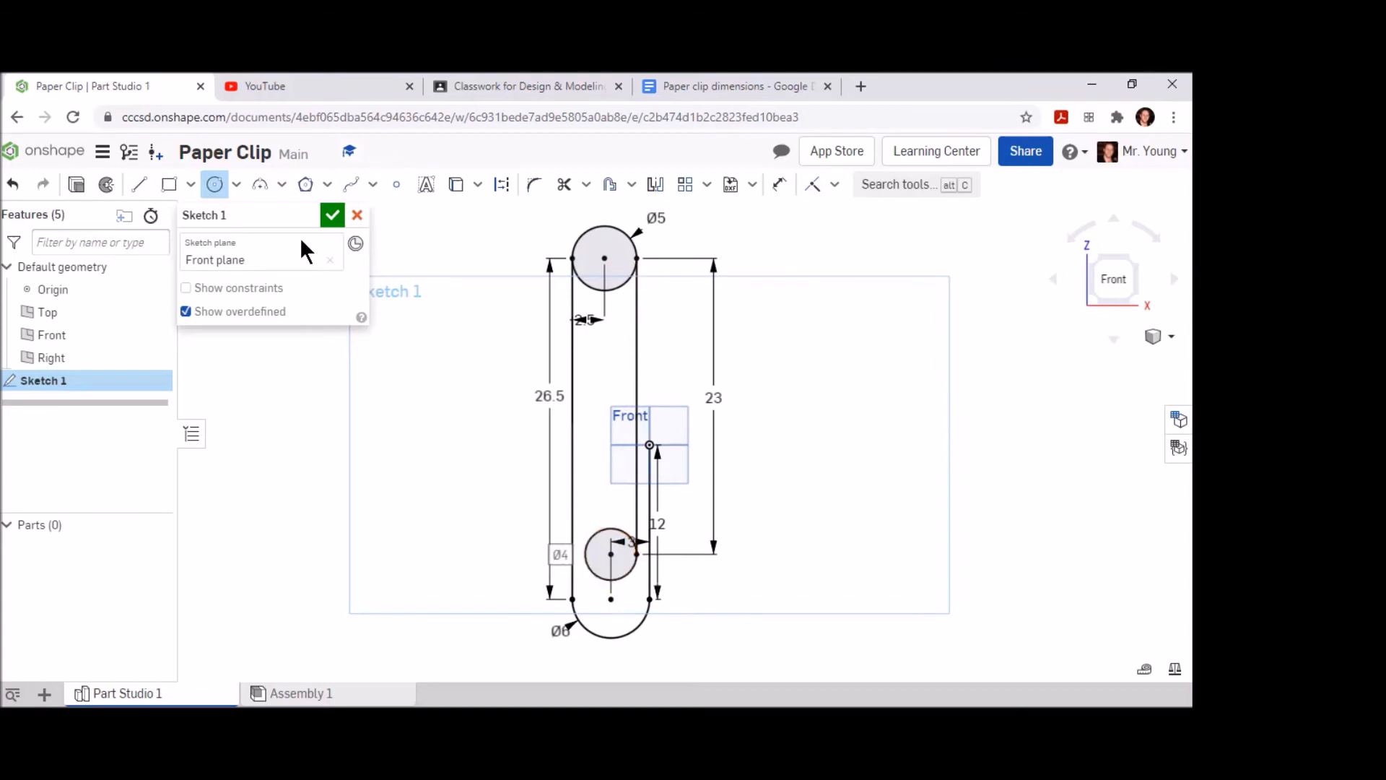
Step: Sketch a vertical line about 17.02 in long upward from the left edge point of the inner lower circle
click(142, 188)
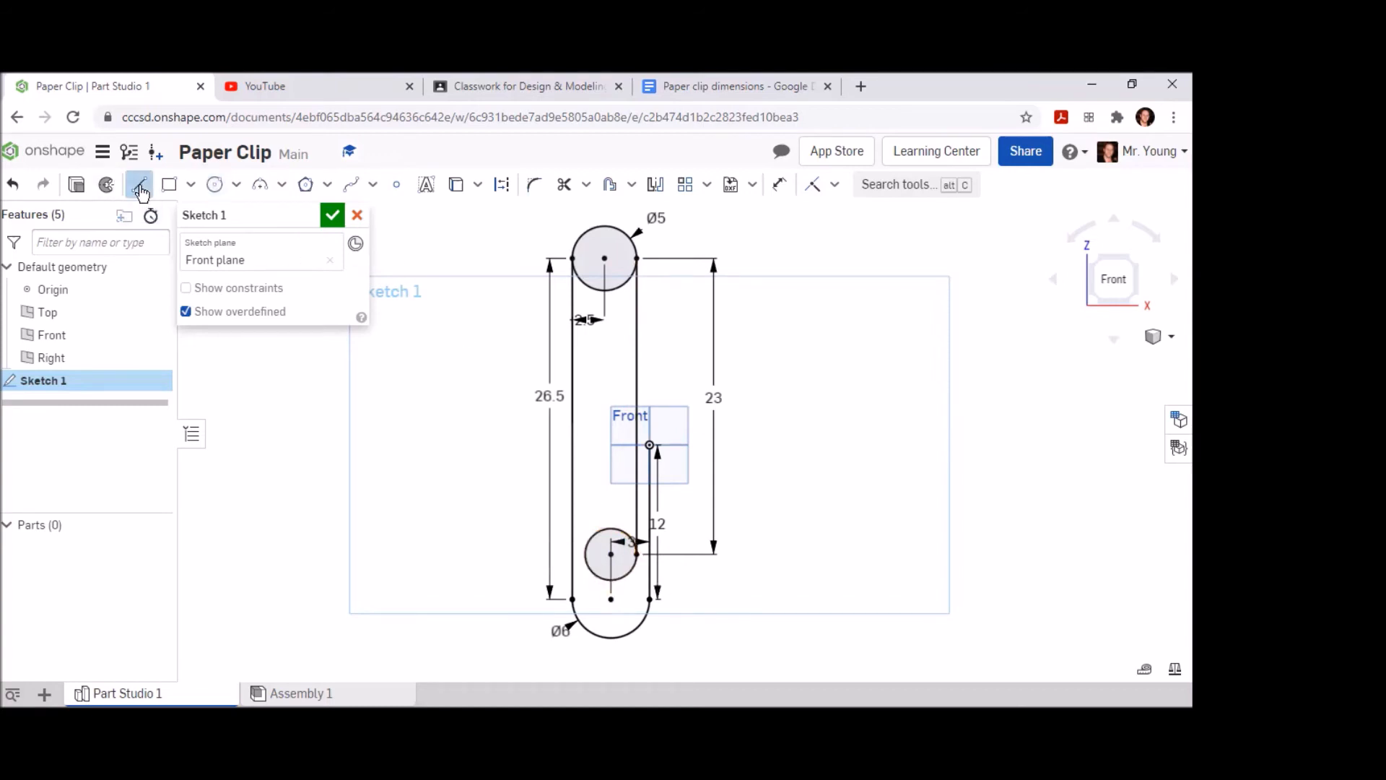
click(585, 553)
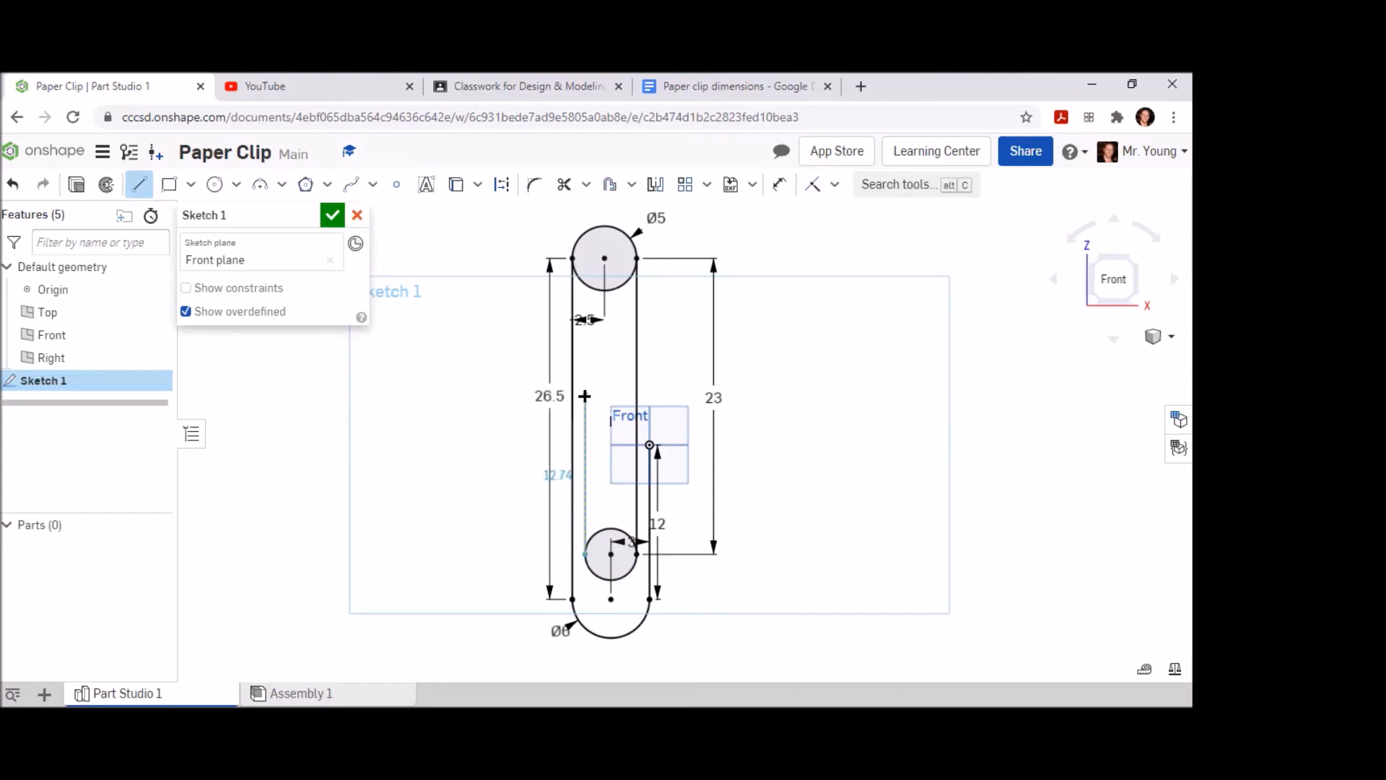
click(583, 335)
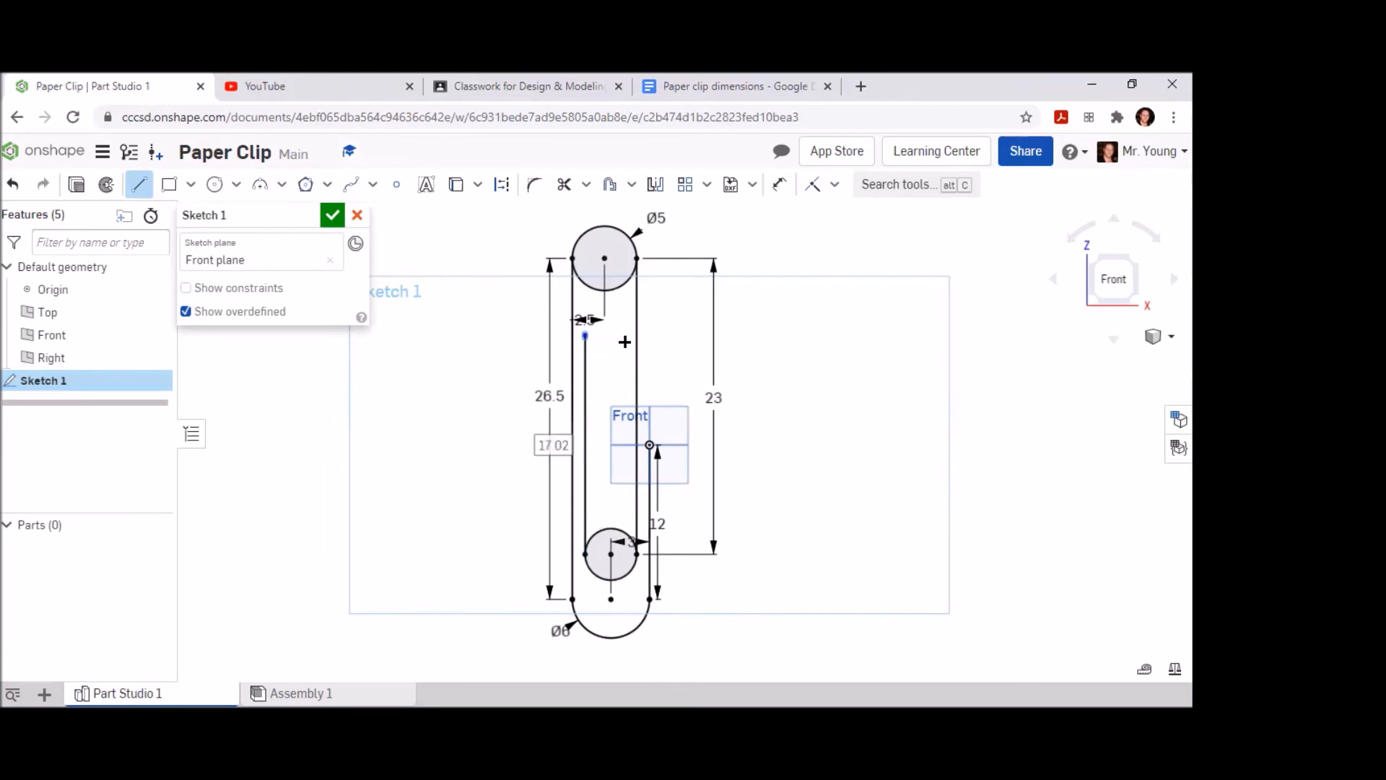
right_click(612, 347)
click(643, 358)
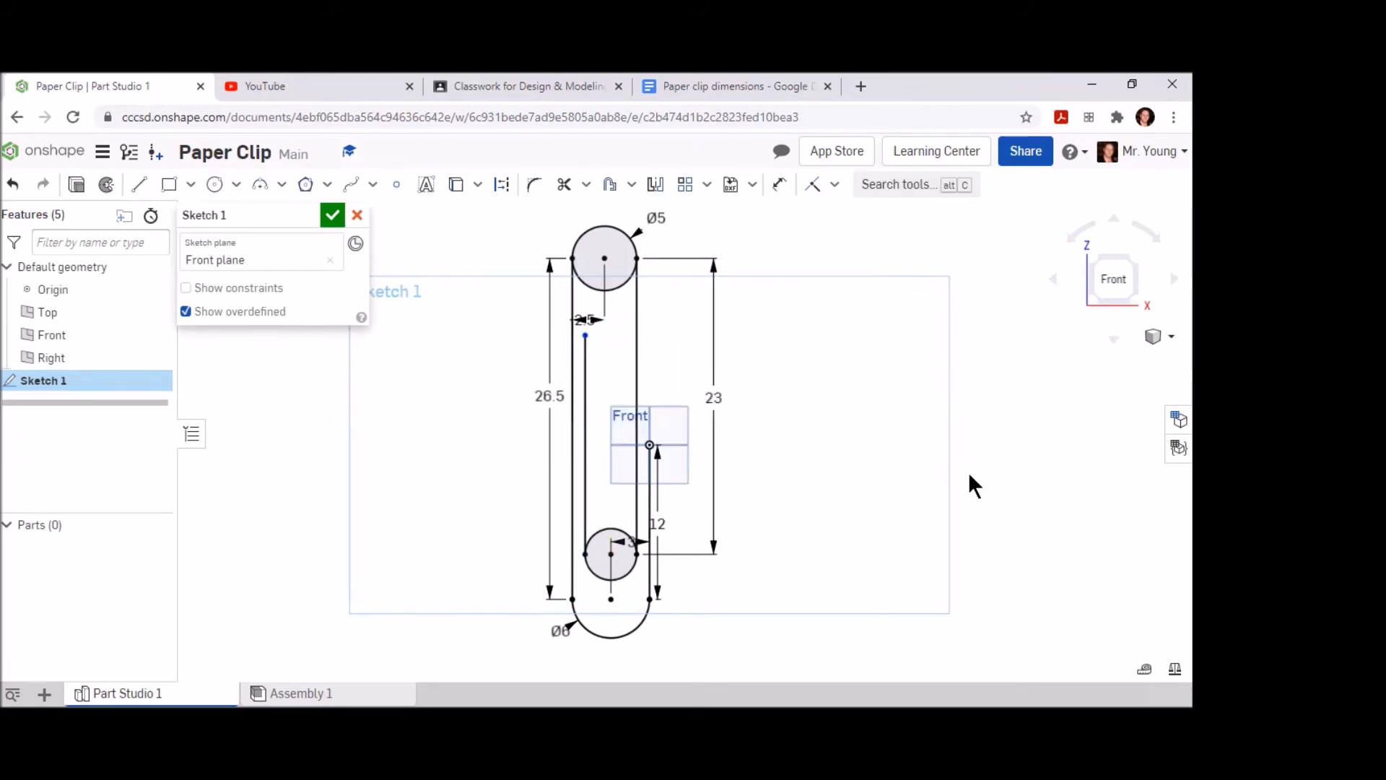
Step: Trim away the upper circle's lower half and the inner lower circle's upper half, and finish the path sketch
click(564, 184)
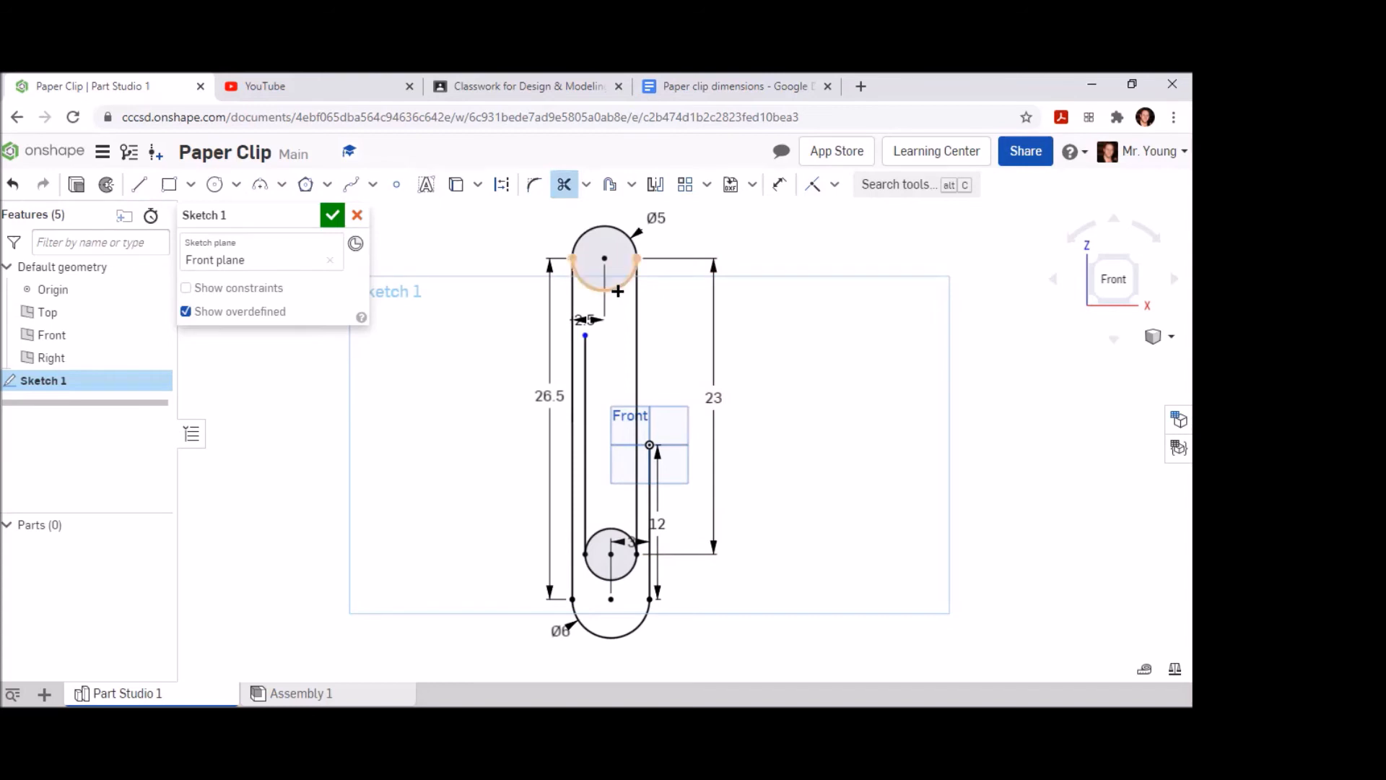
click(609, 290)
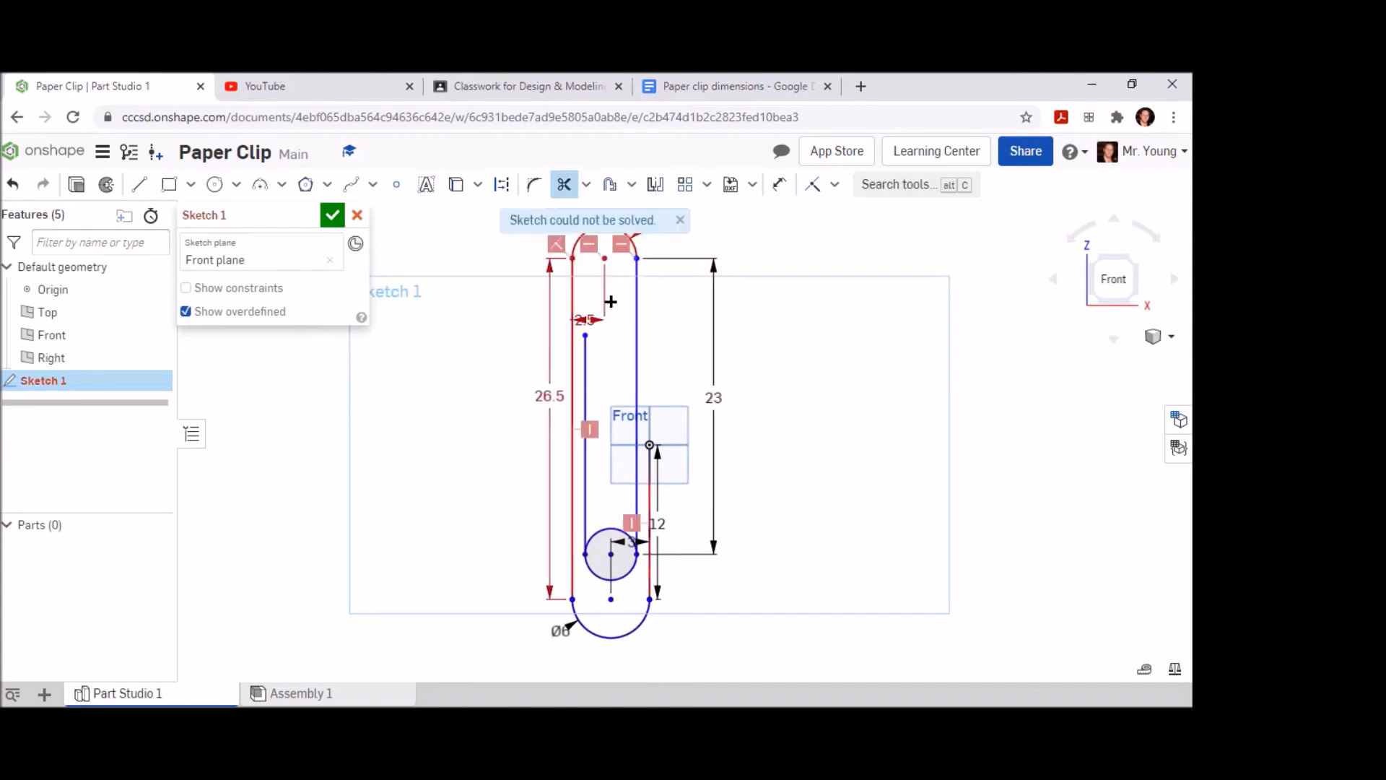
click(607, 529)
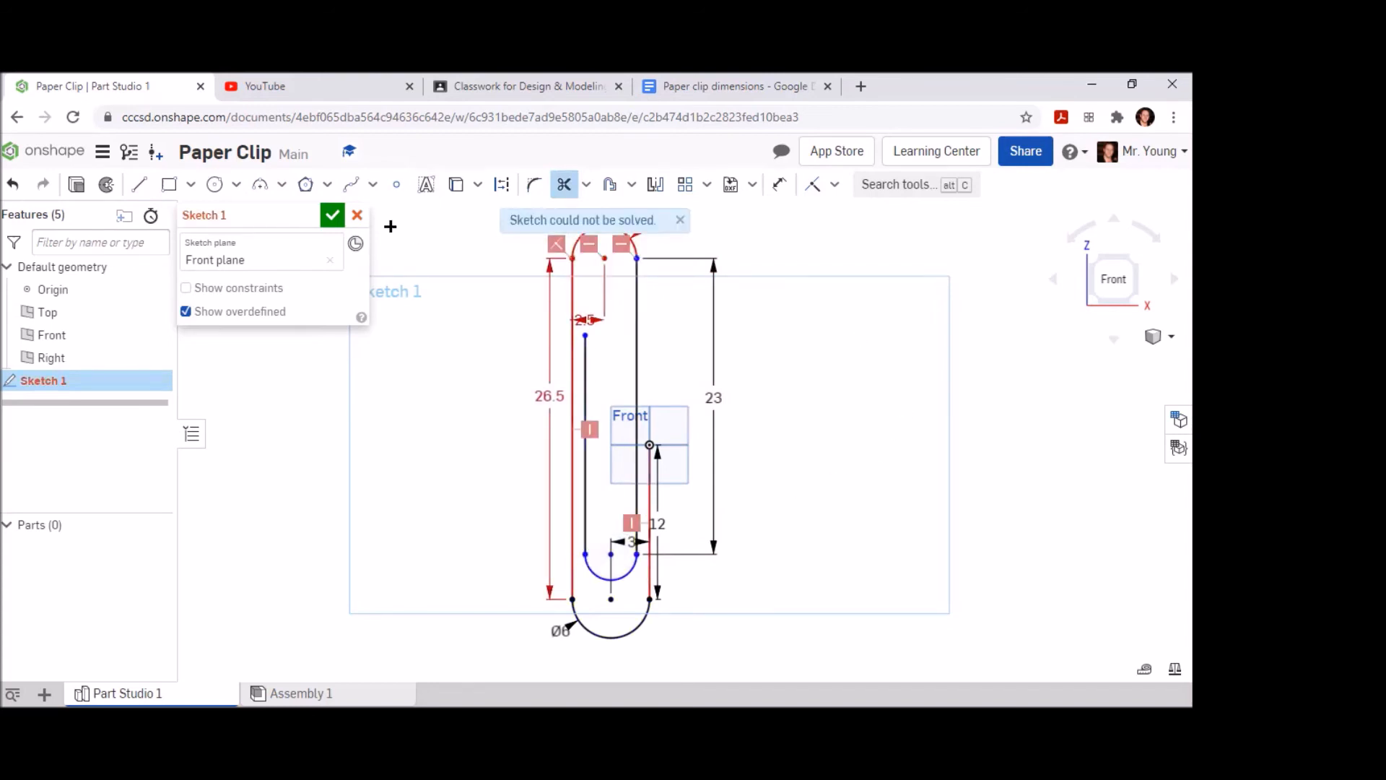
click(330, 215)
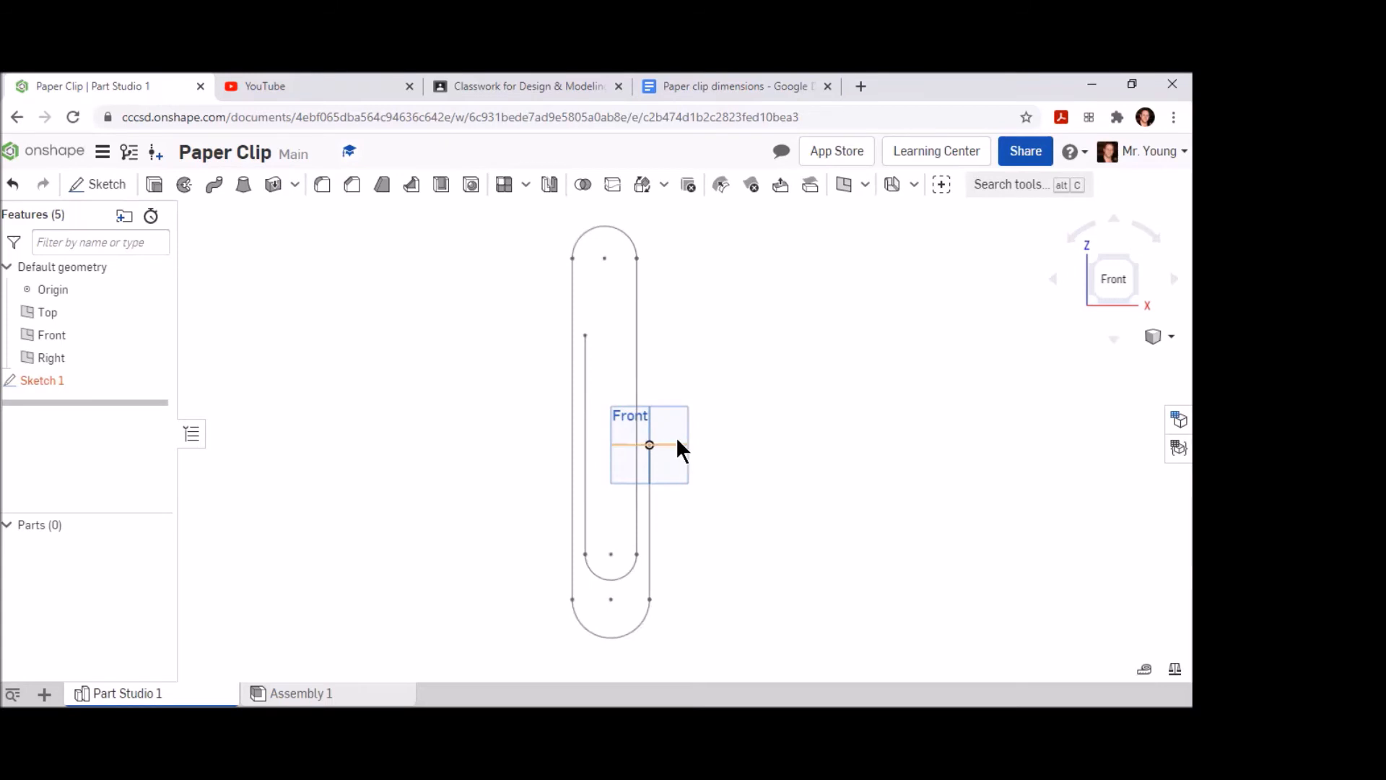
Step: Review the wire radius in the dimensions drawing and start a new sketch on the Top plane, viewed from the top
click(747, 87)
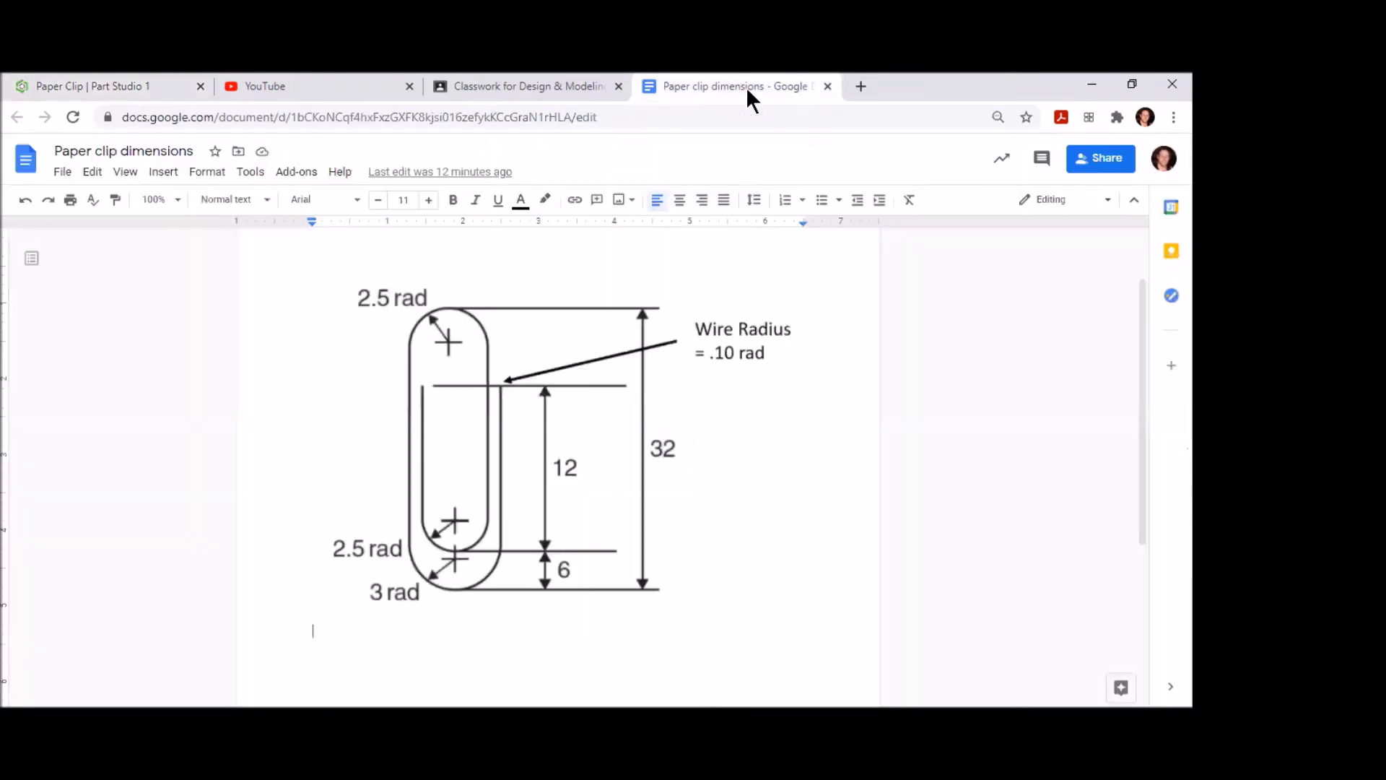
click(106, 82)
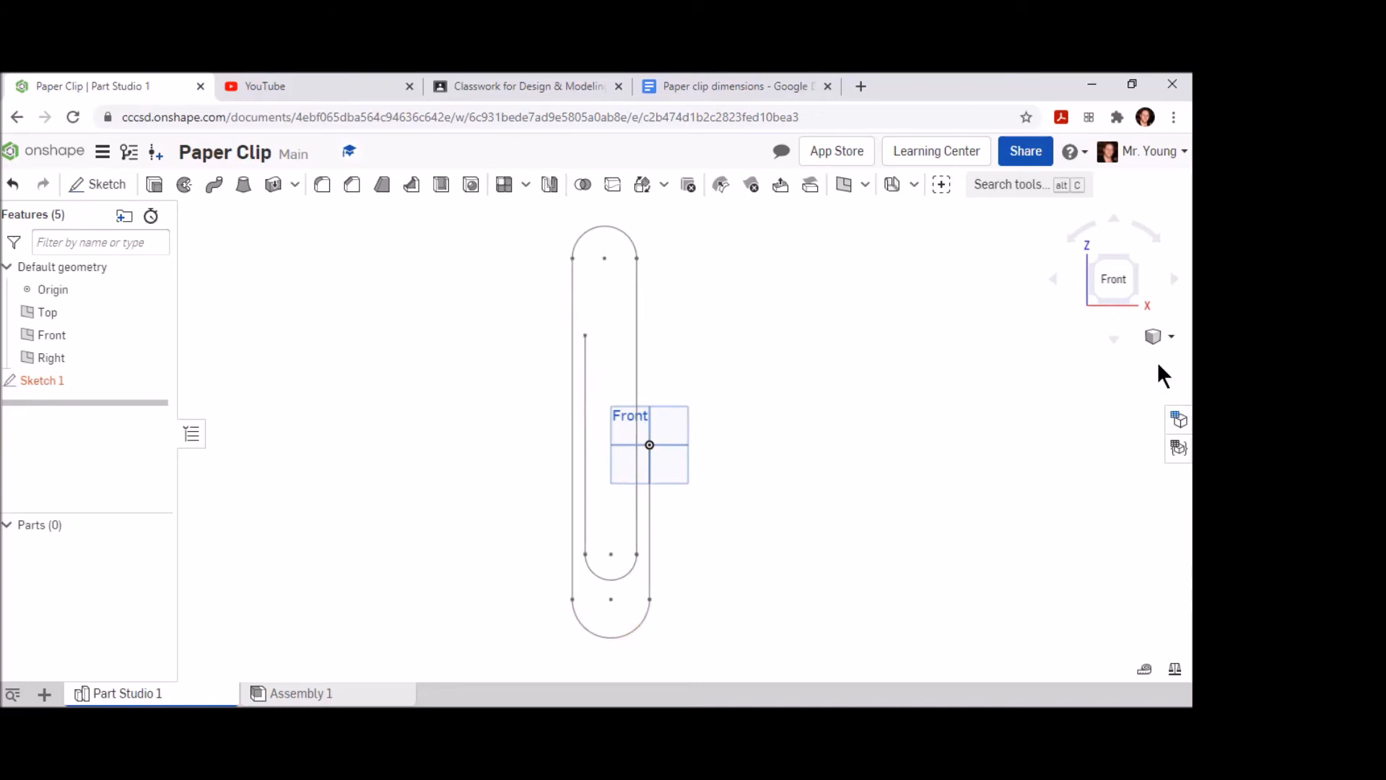
click(1152, 335)
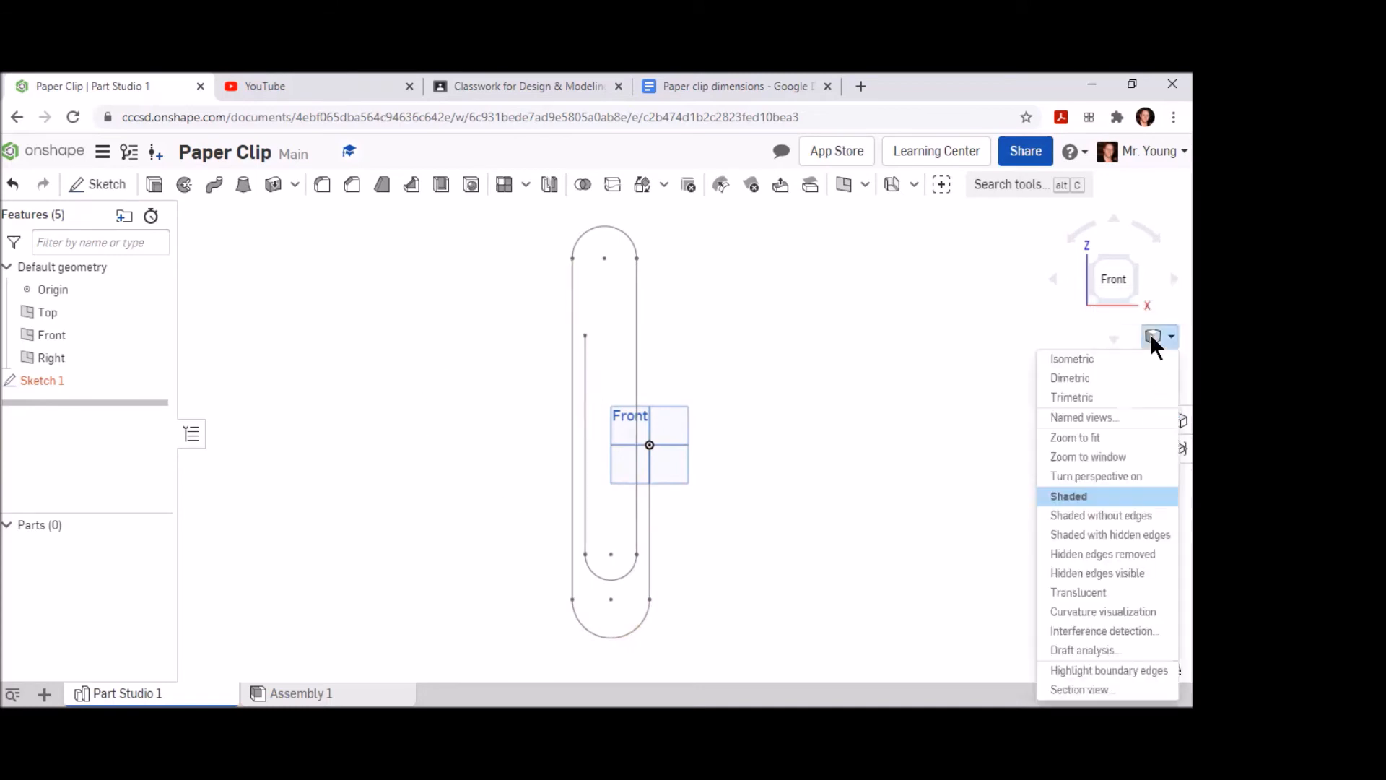
click(1084, 360)
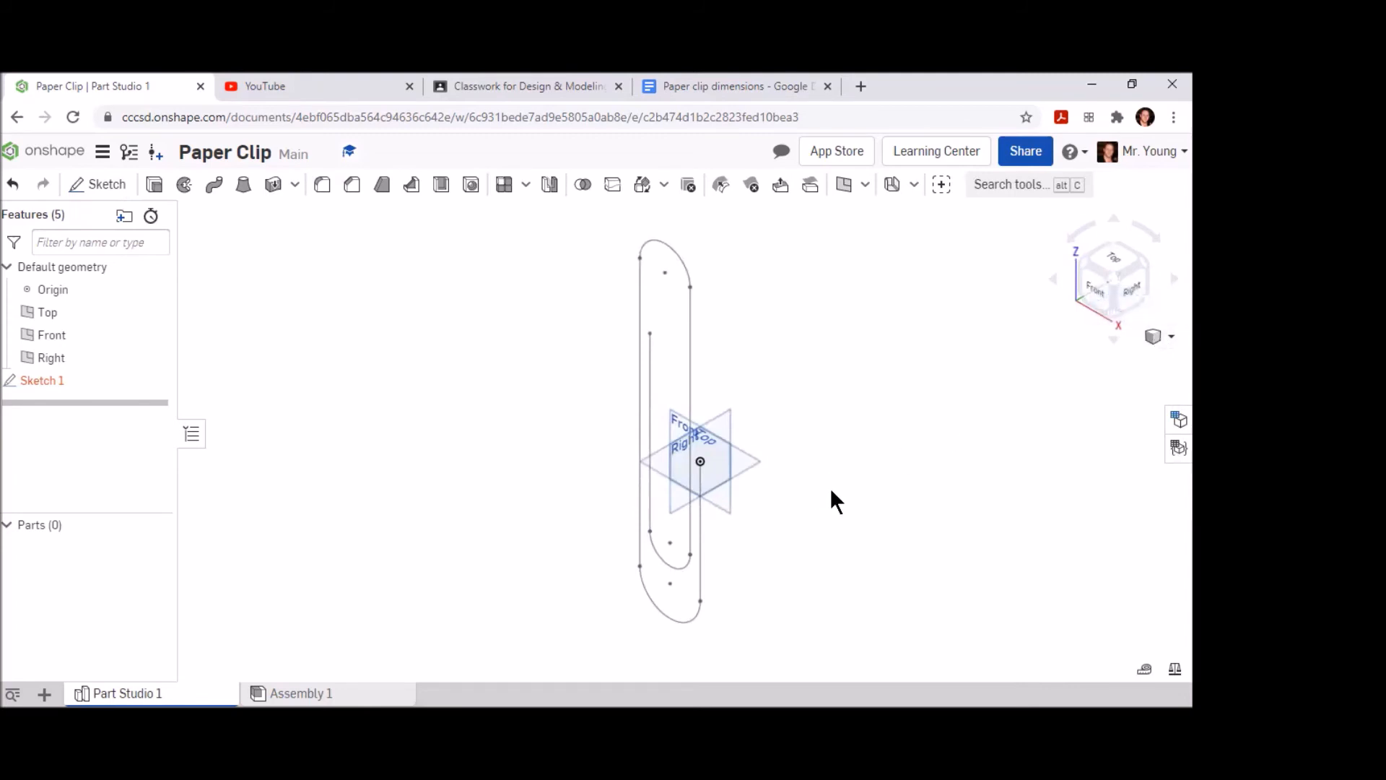
click(102, 184)
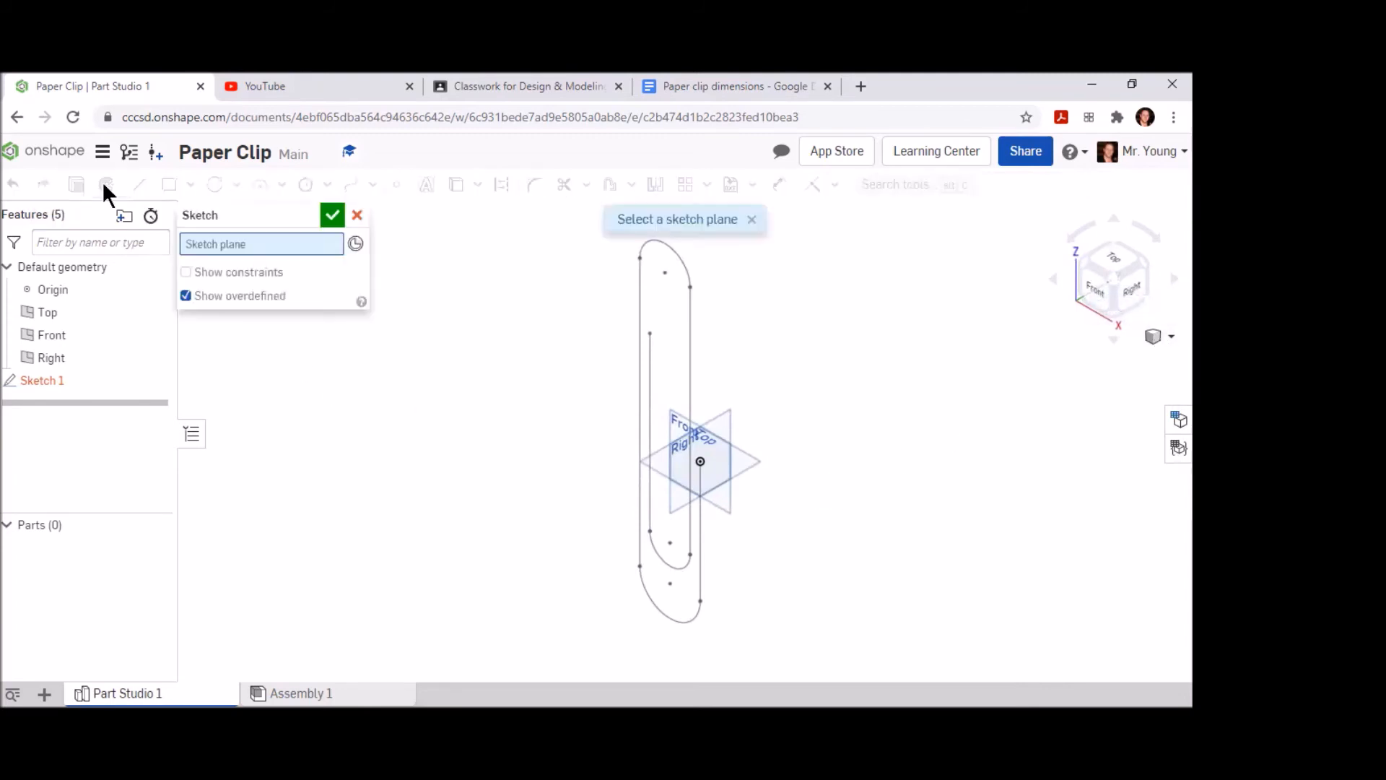
click(752, 455)
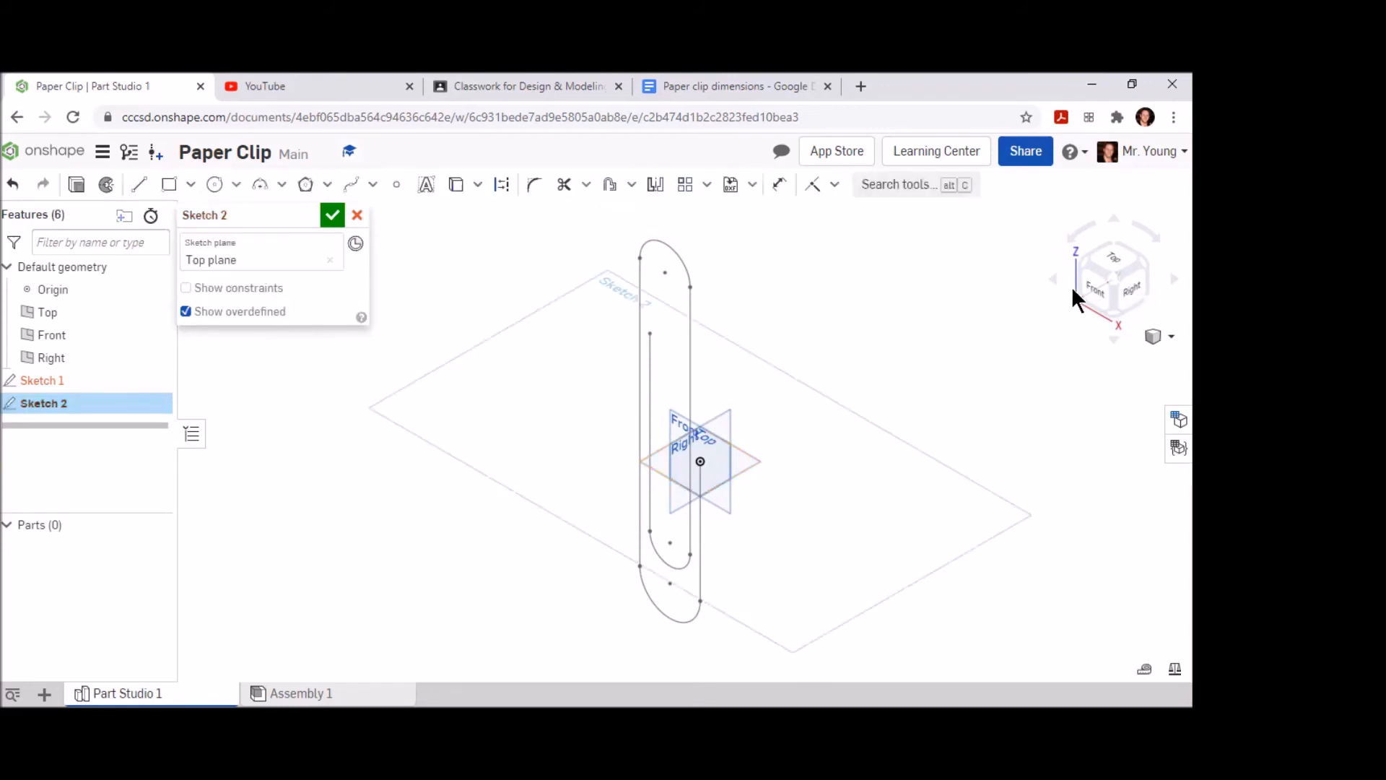
click(1115, 257)
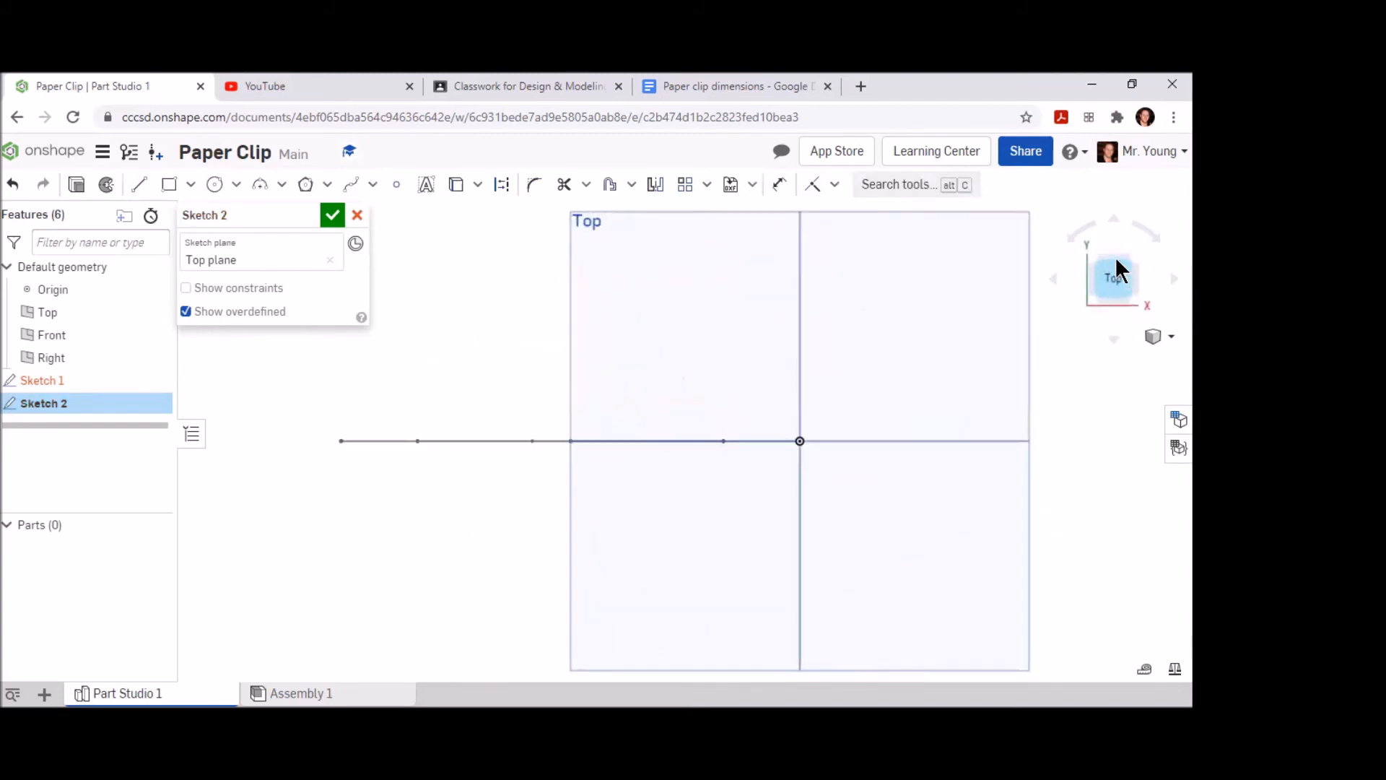
Step: Sketch a circle about 0.64 in in diameter centred on the origin
click(215, 184)
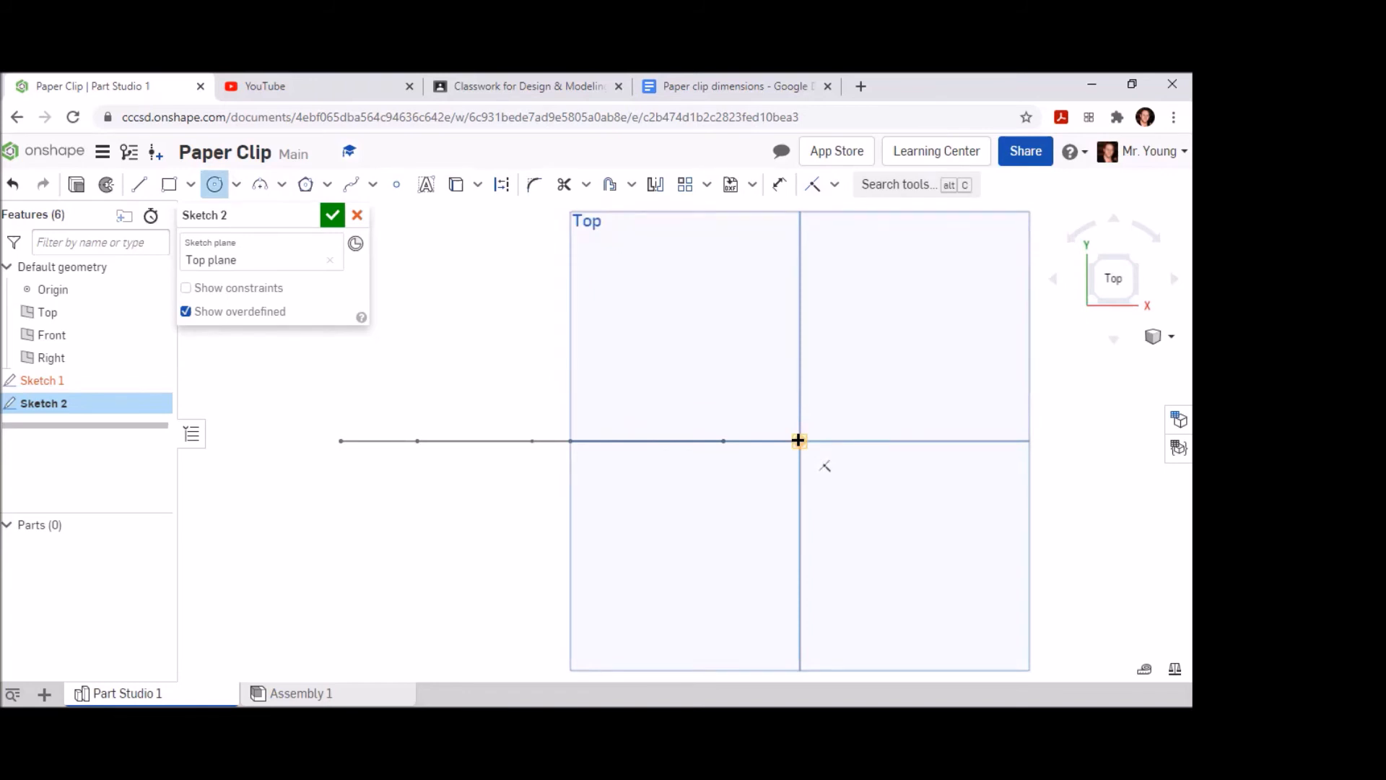
click(799, 441)
click(823, 428)
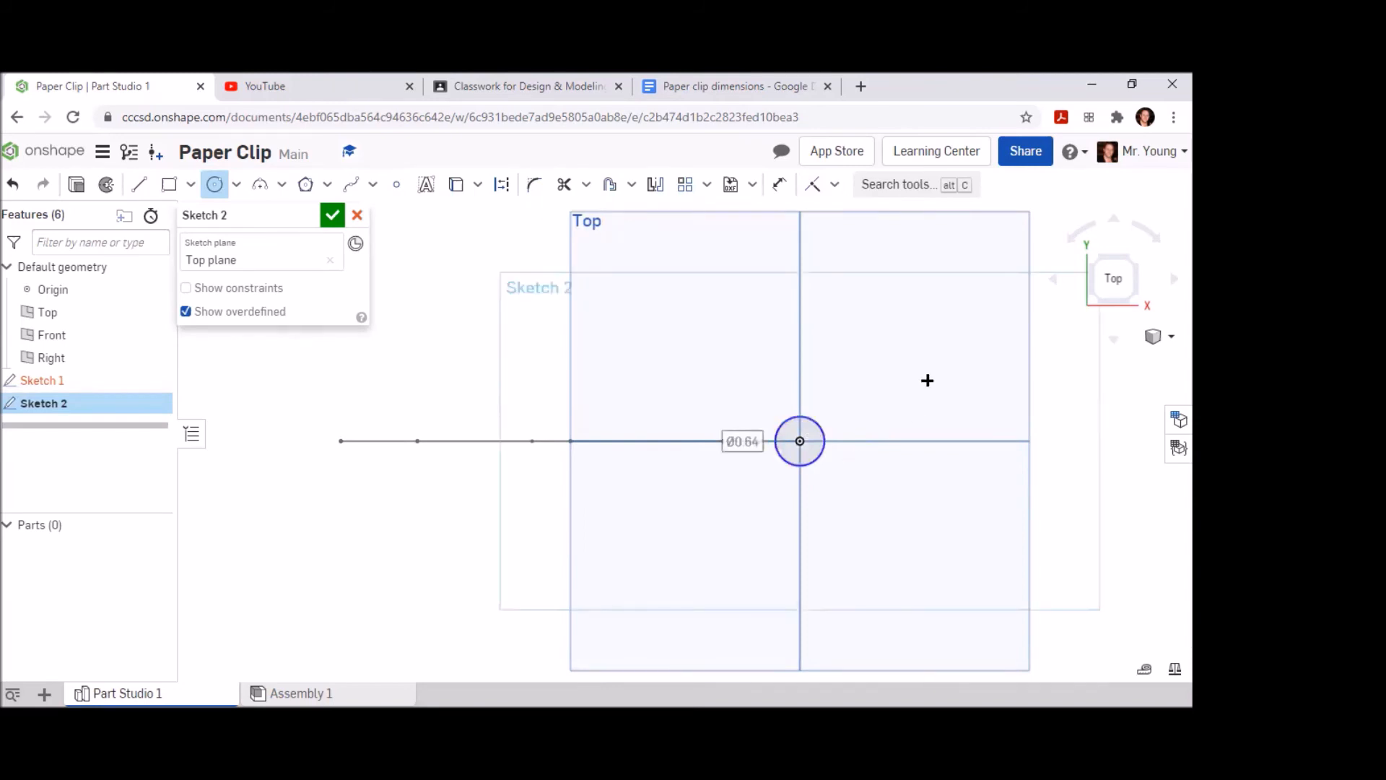
Step: Dimension the diameter of the circle at the origin as 0.25 in and finish the sketch
click(780, 186)
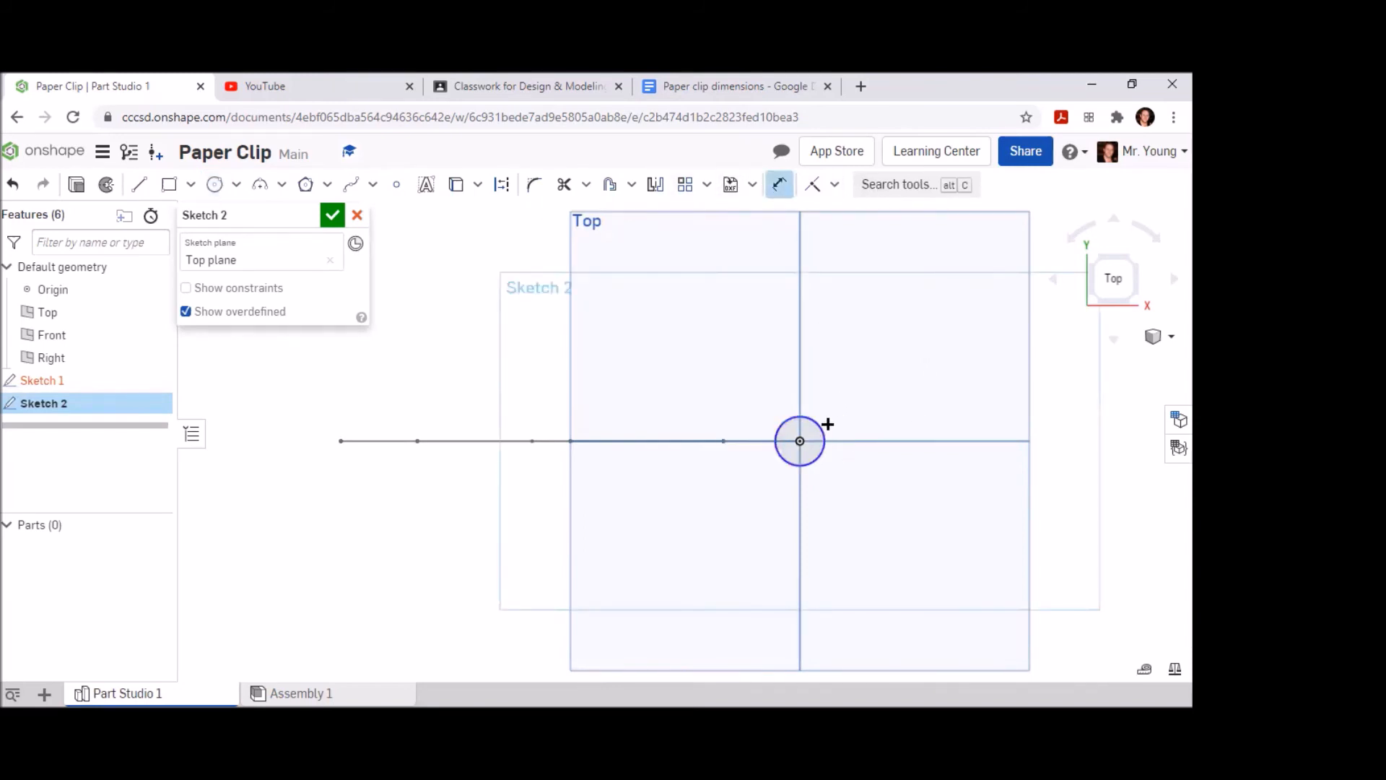
click(831, 423)
click(856, 414)
text(25)
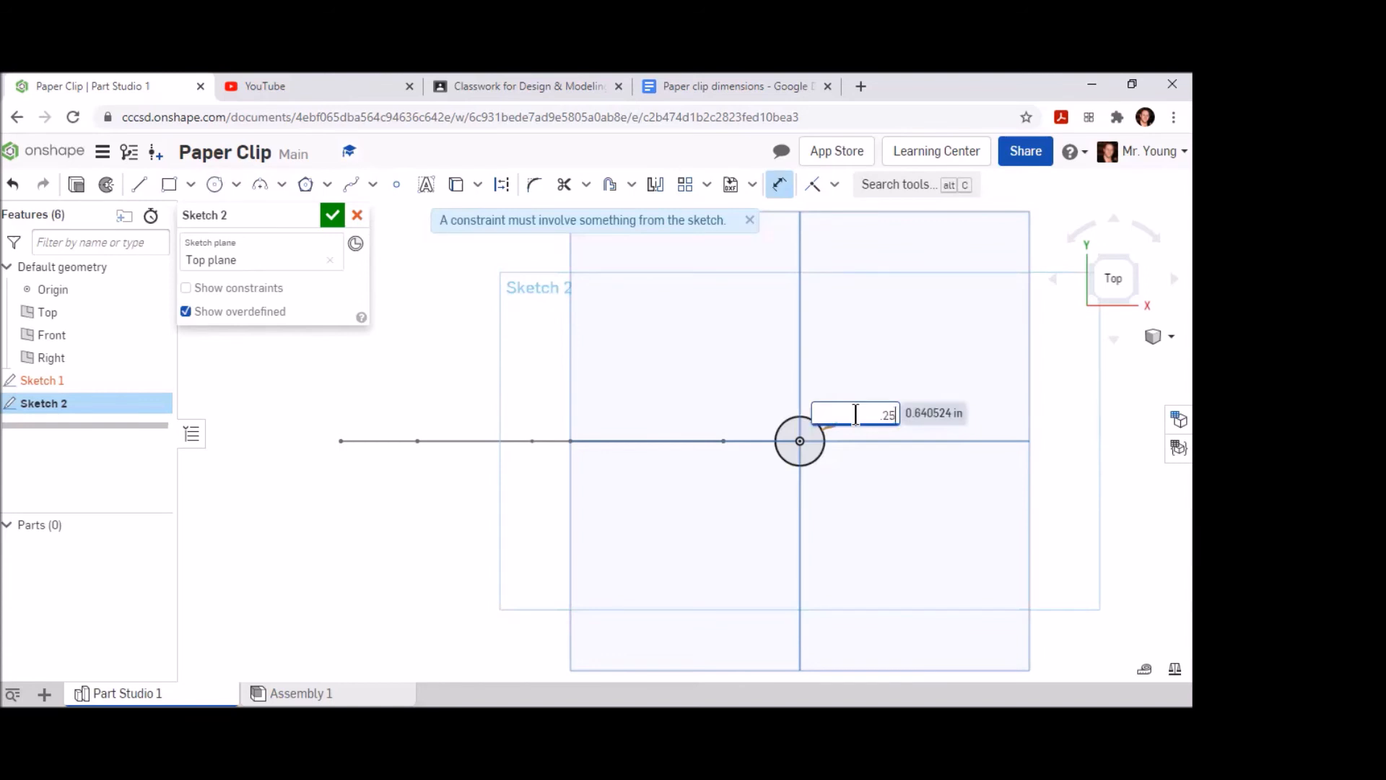
key(Return)
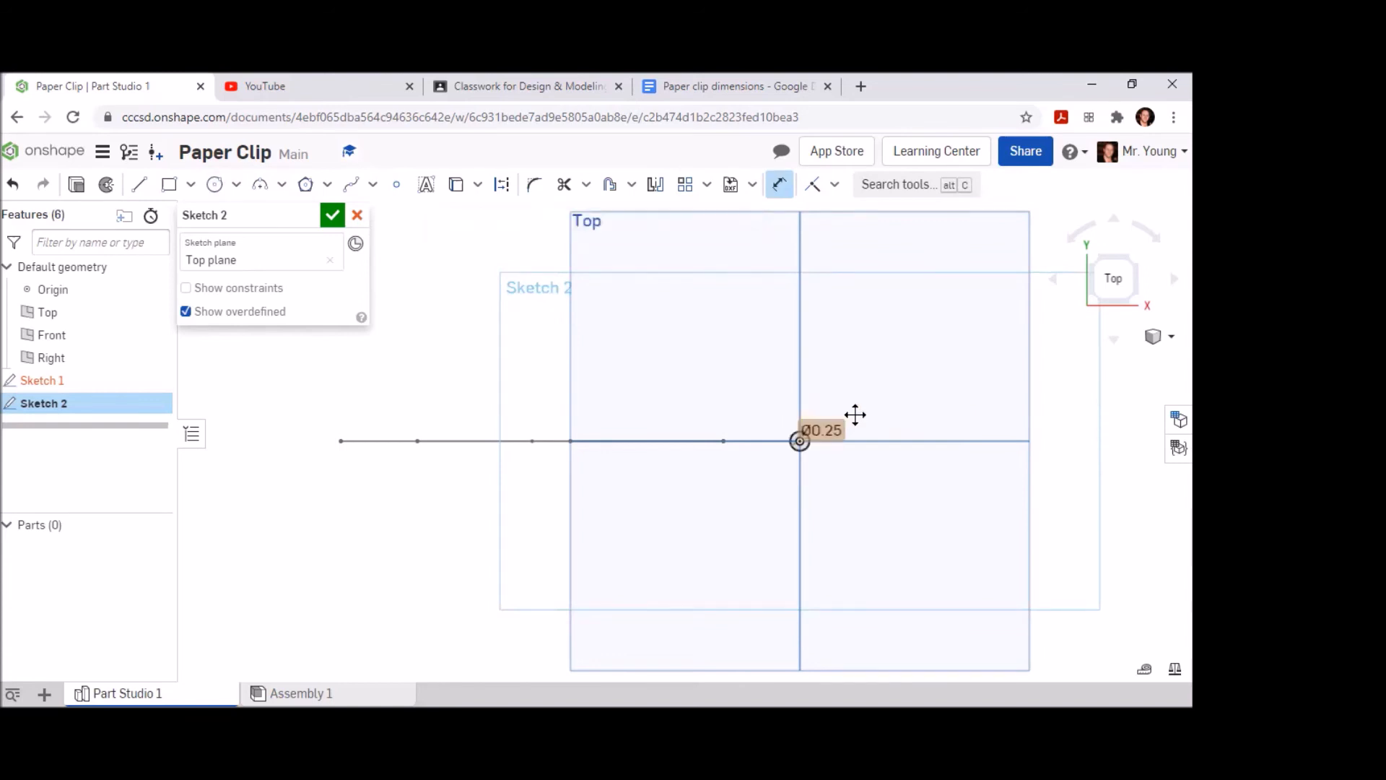
click(1154, 337)
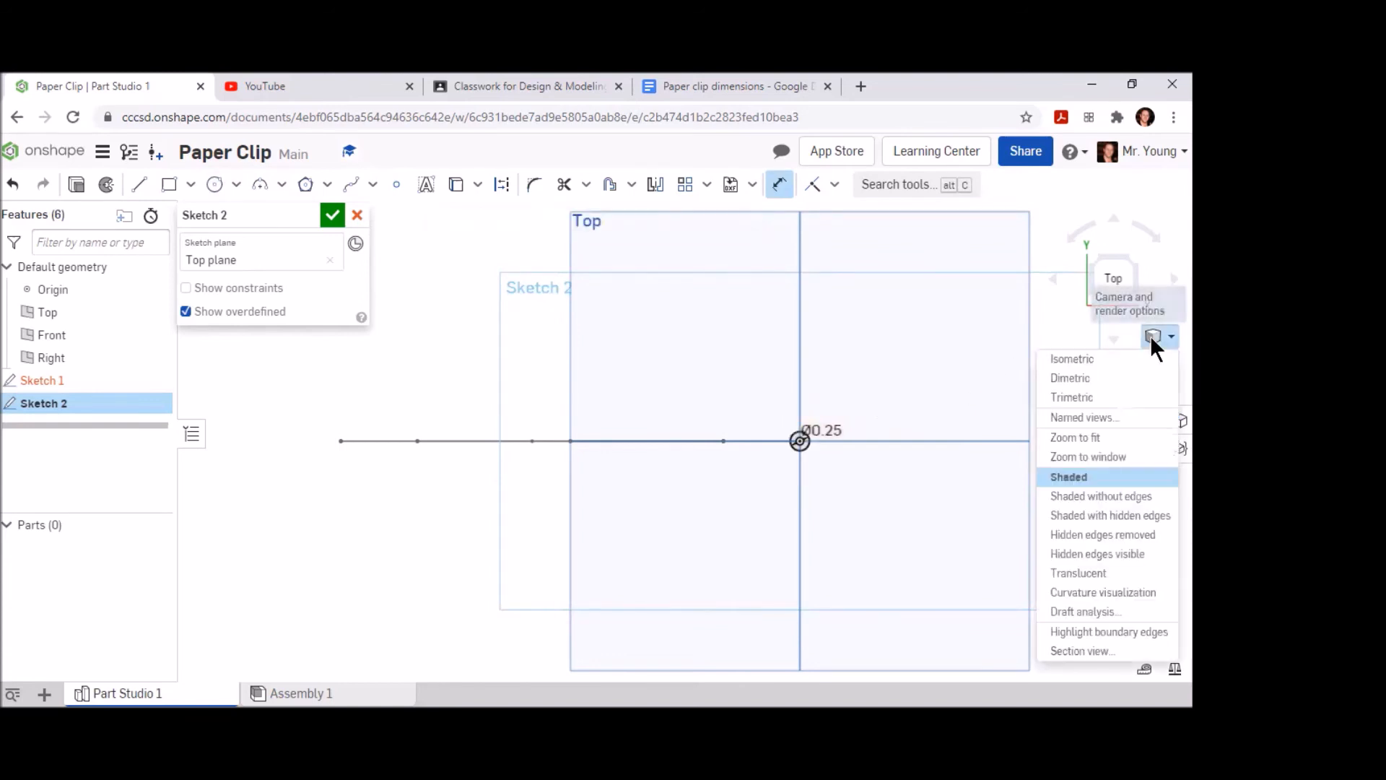
click(1120, 361)
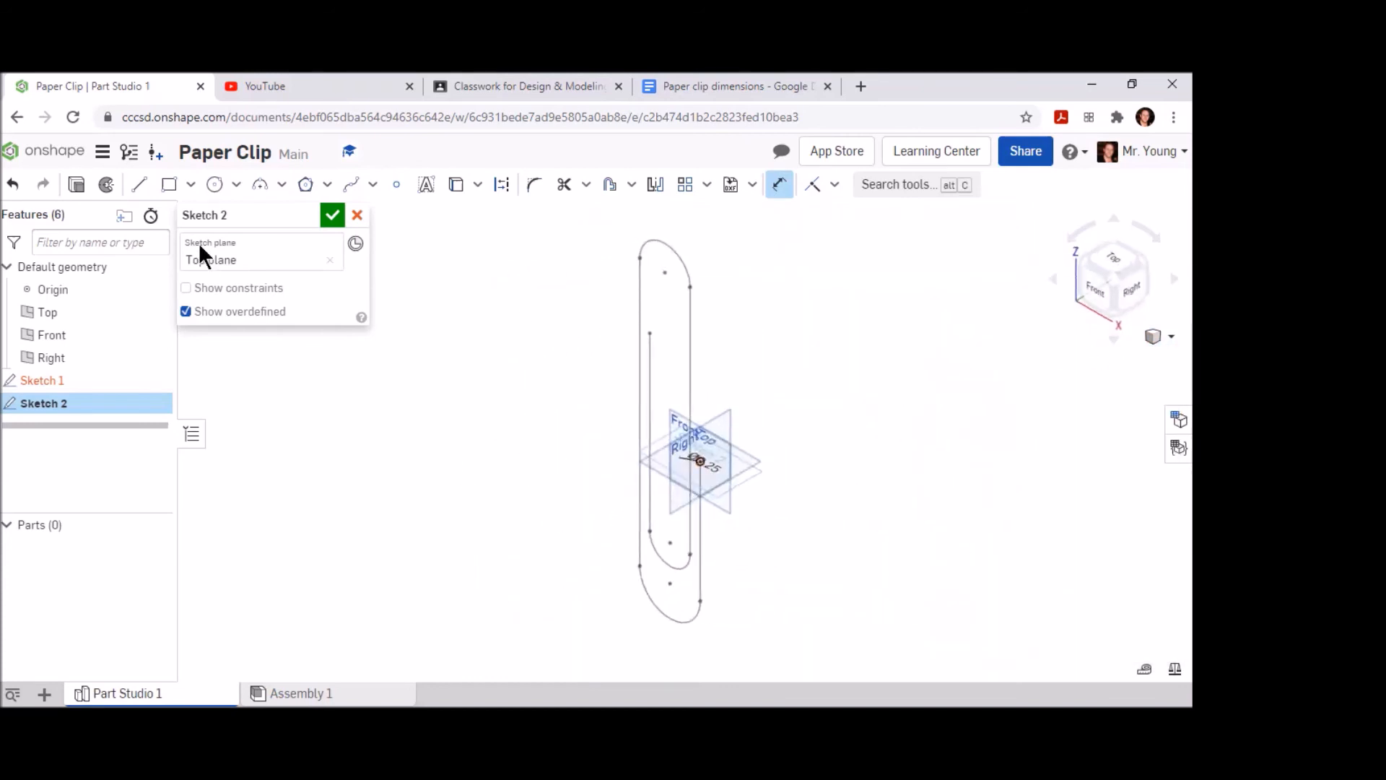
click(332, 215)
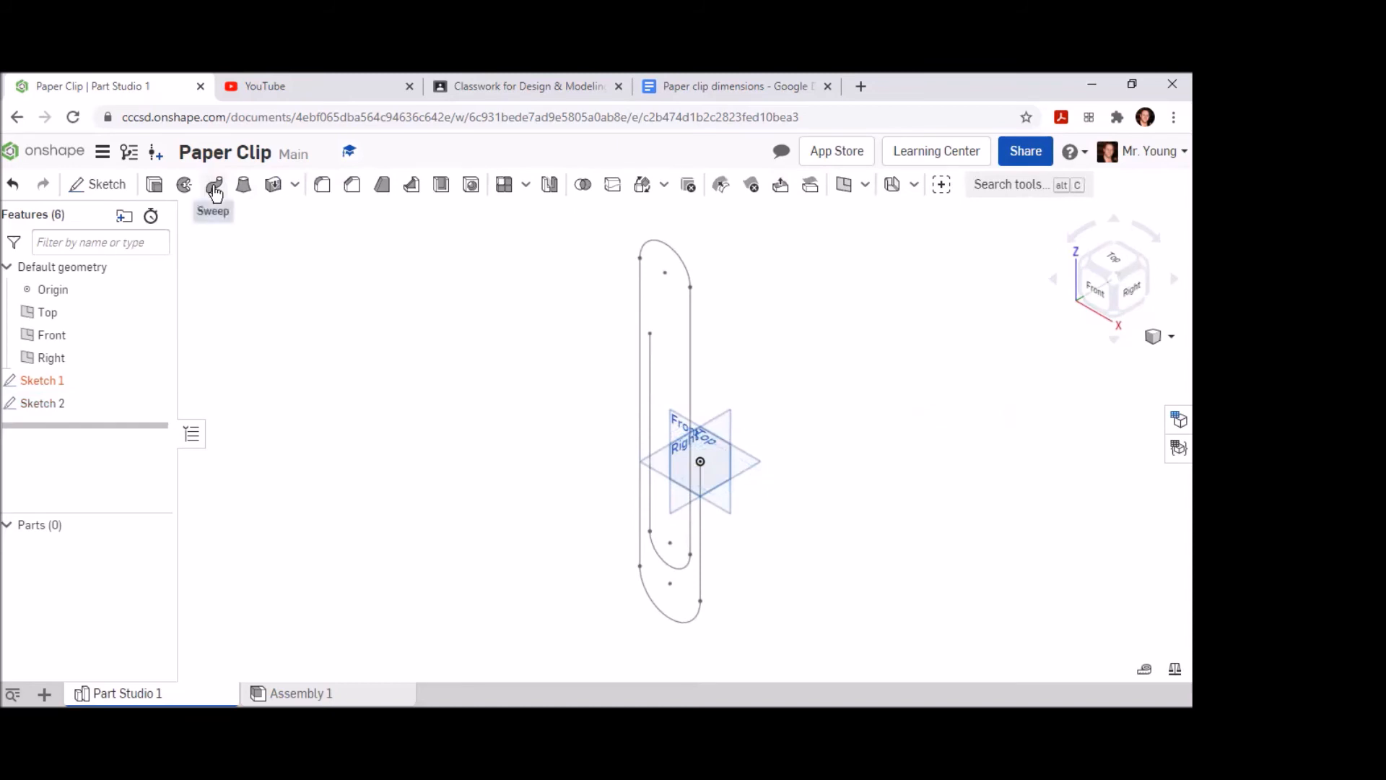
Step: Start a new solid sweep with the wire circle at the origin as its profile
click(214, 189)
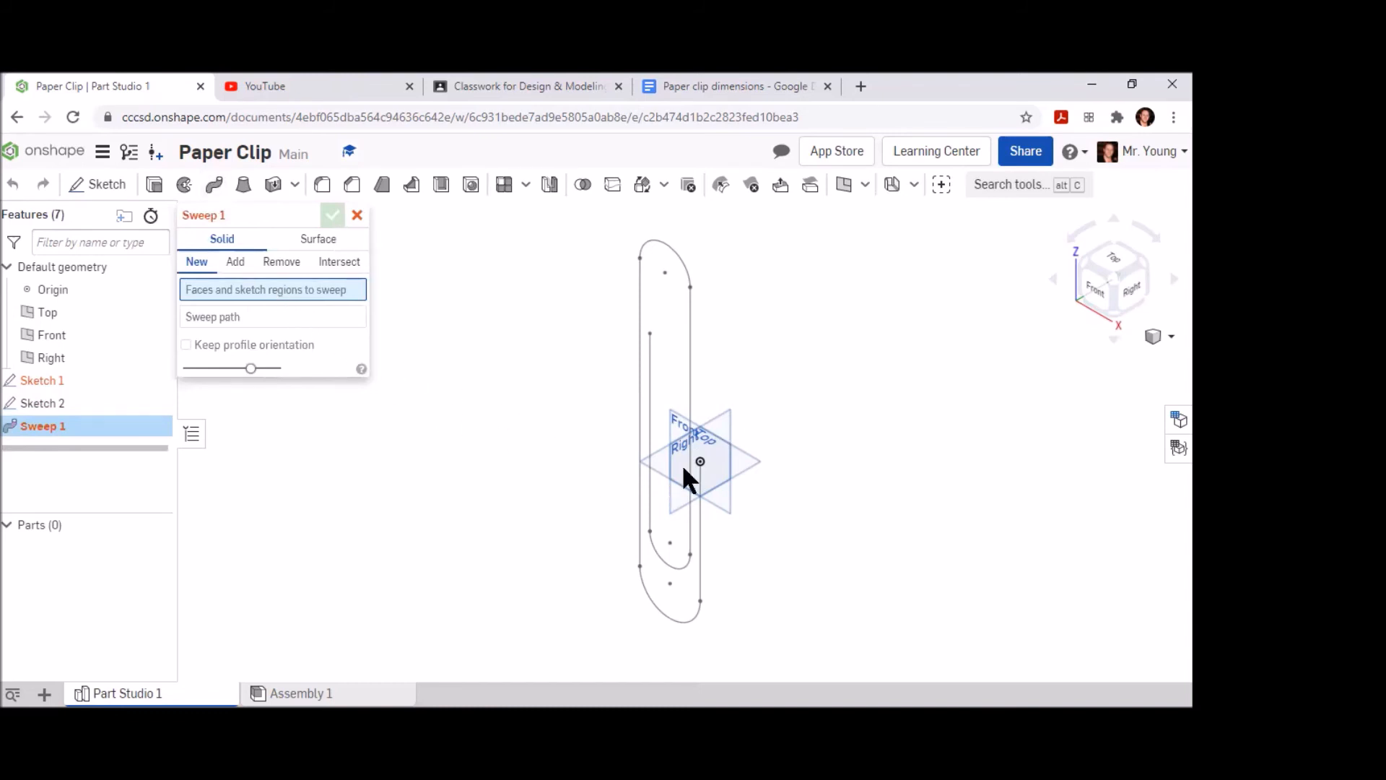
scroll(697, 466, up, 5)
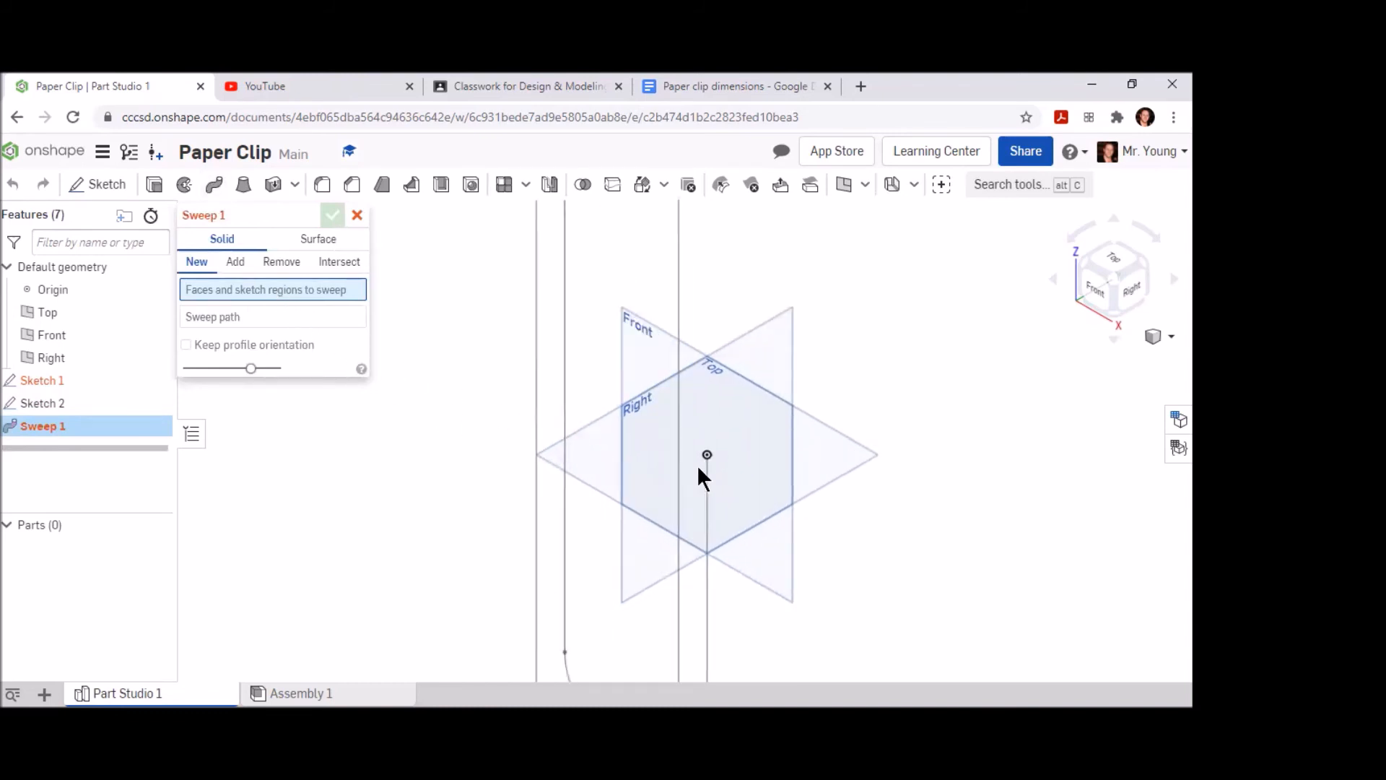
scroll(699, 467, up, 5)
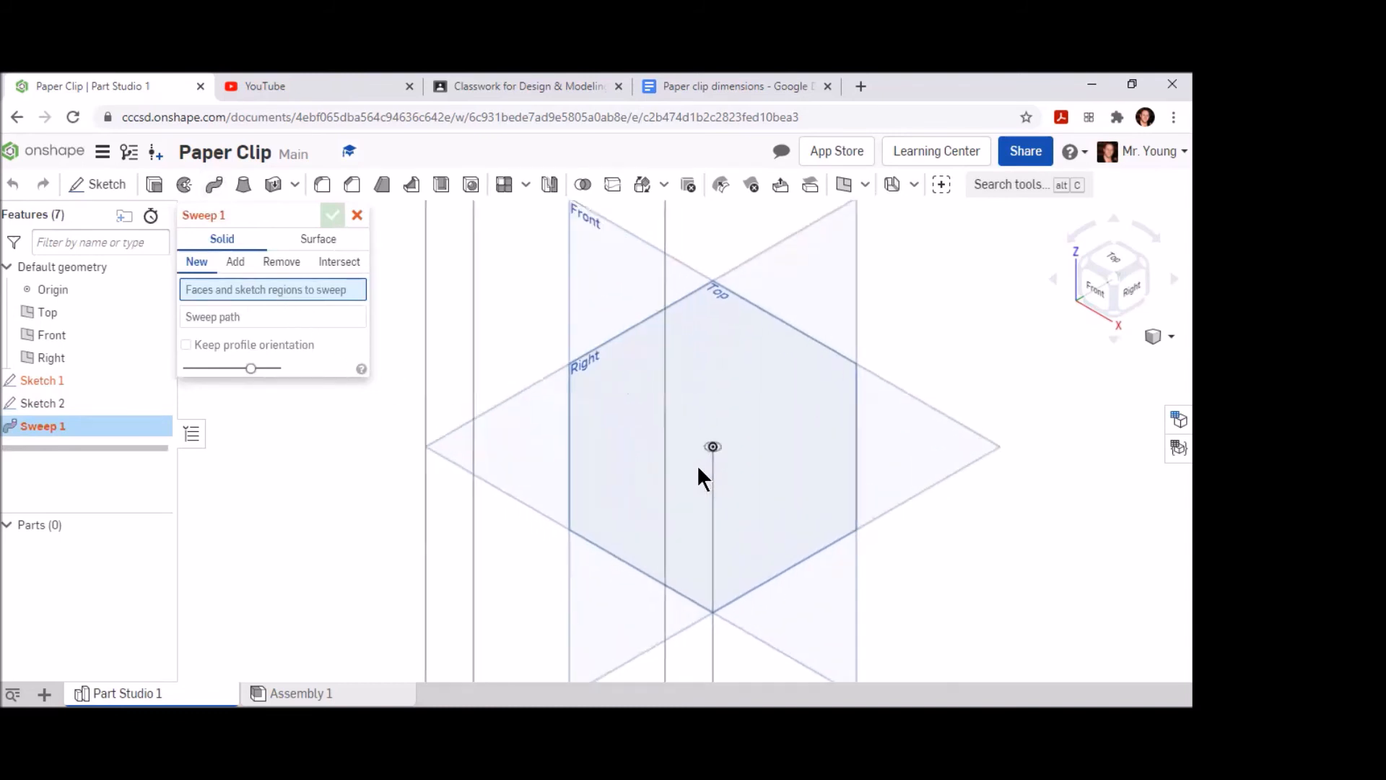
click(725, 437)
scroll(723, 448, down, 10)
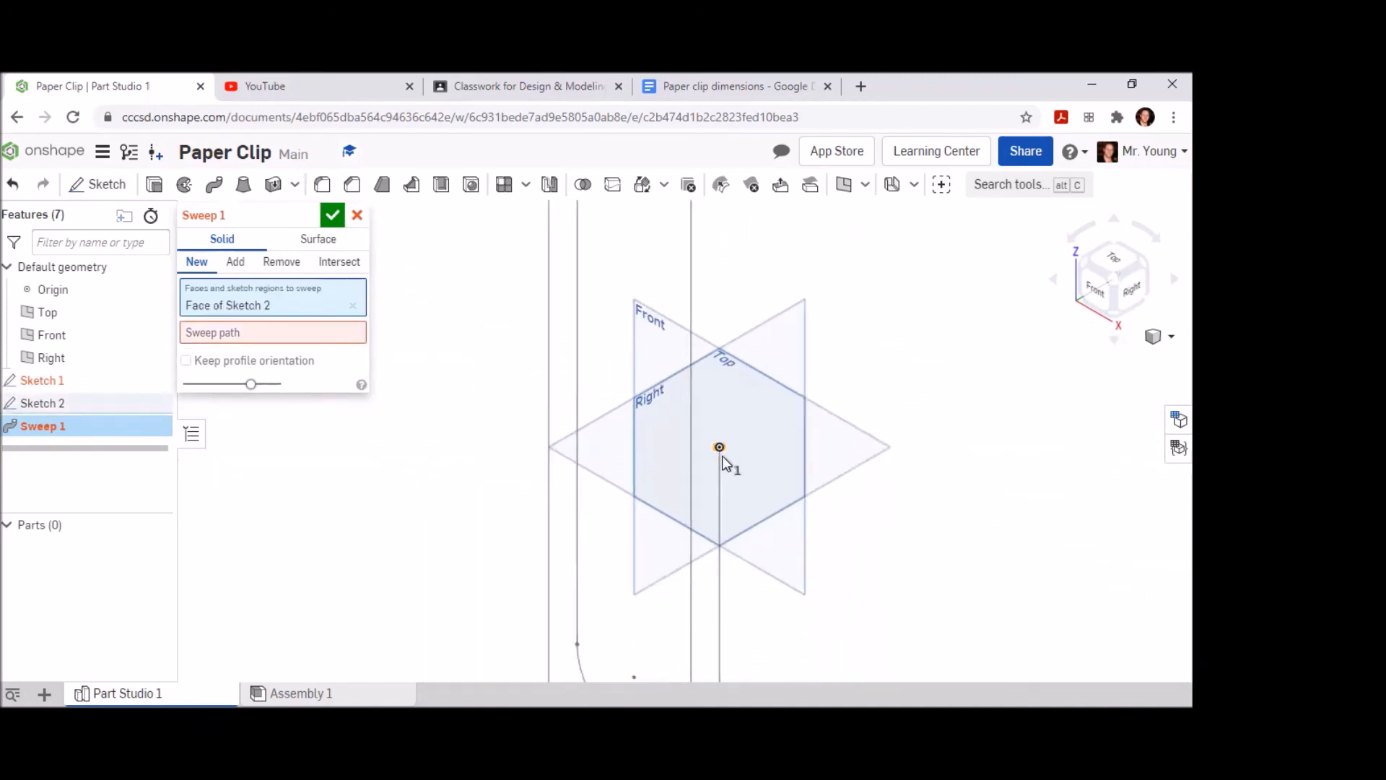
scroll(688, 433, down, 4)
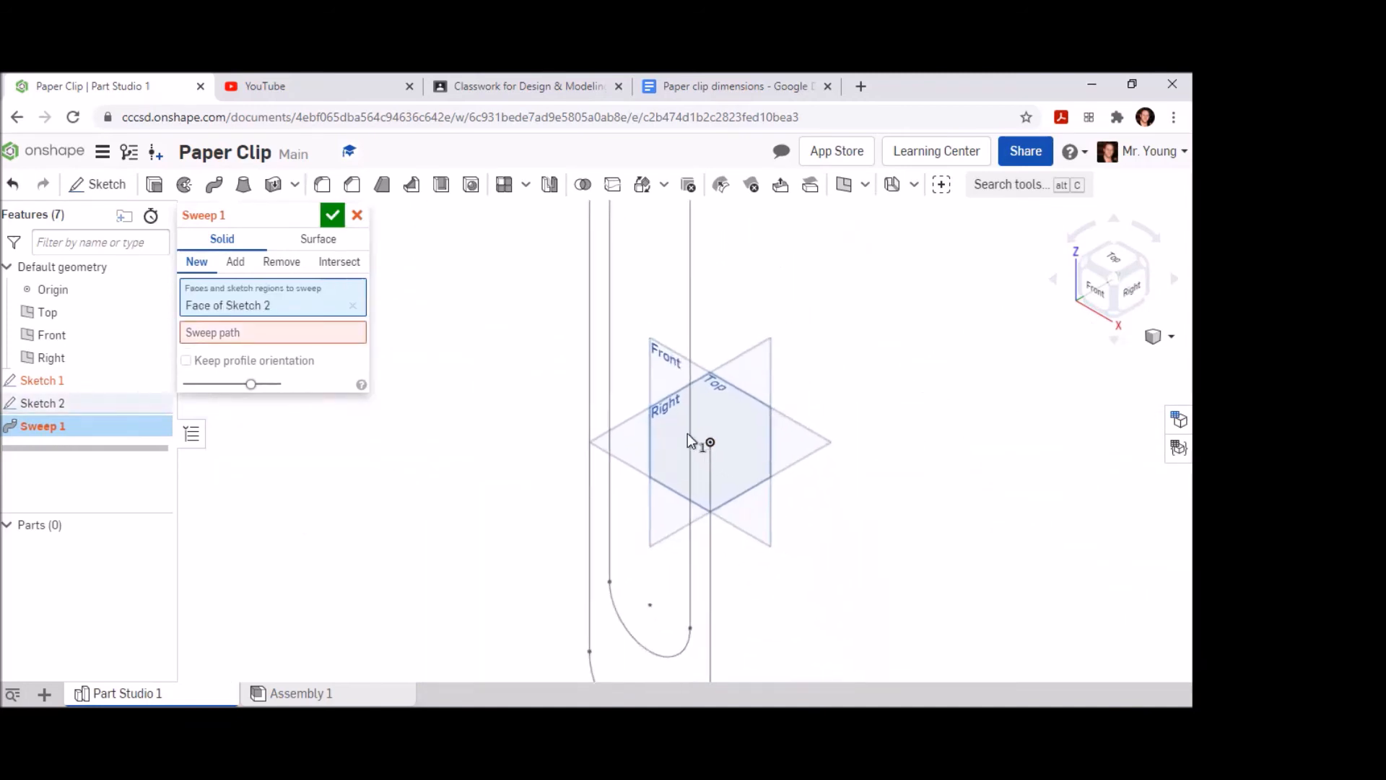
Step: Use all straight and curved edges of the paper clip sketch as the sweep path and complete the sweep
click(257, 331)
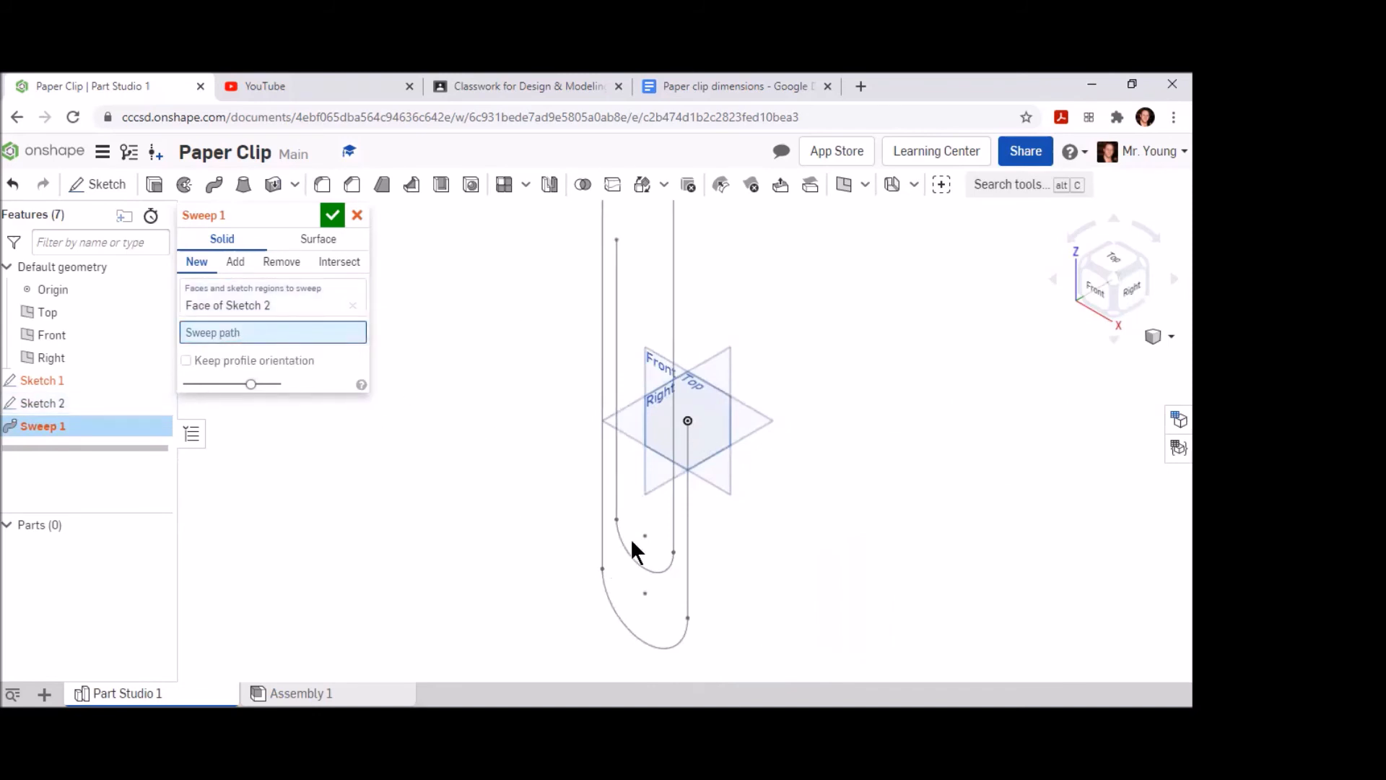
click(688, 520)
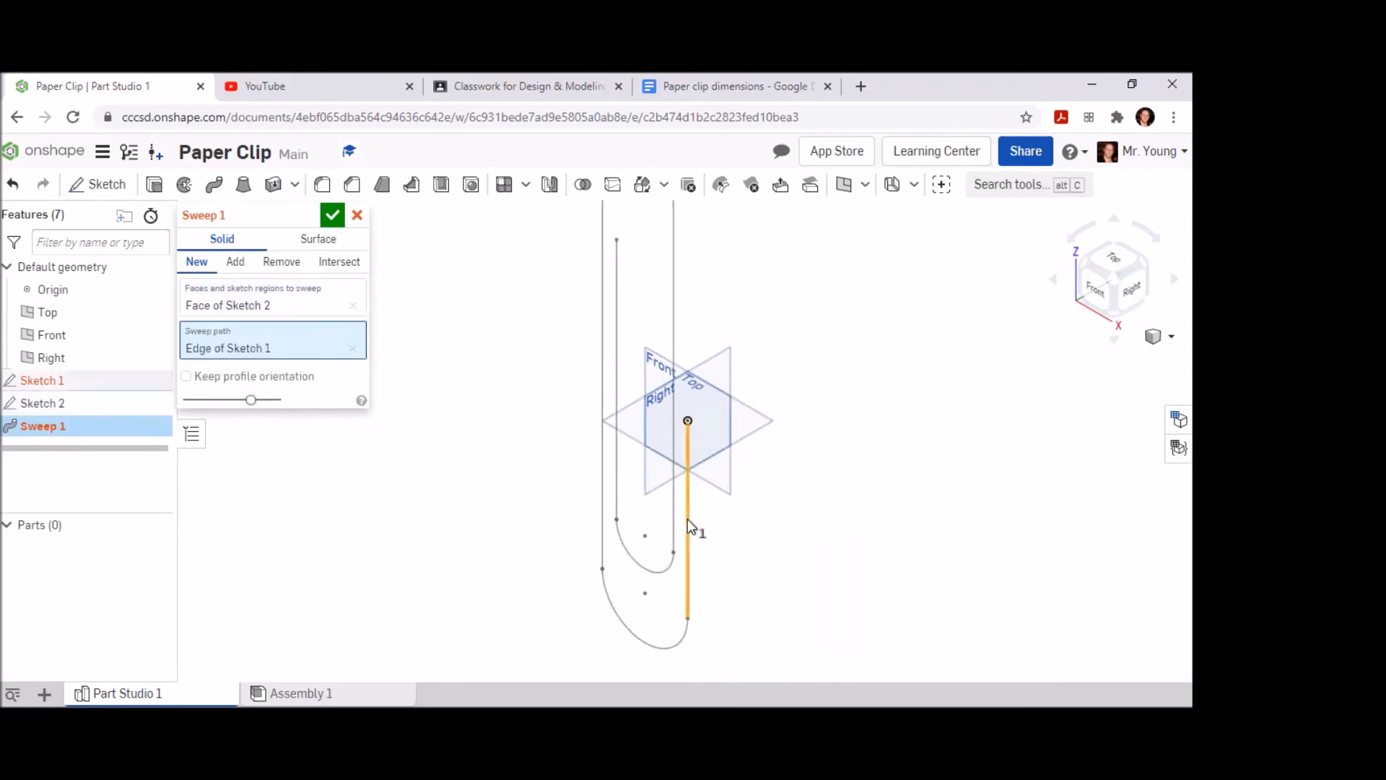
click(671, 645)
click(603, 524)
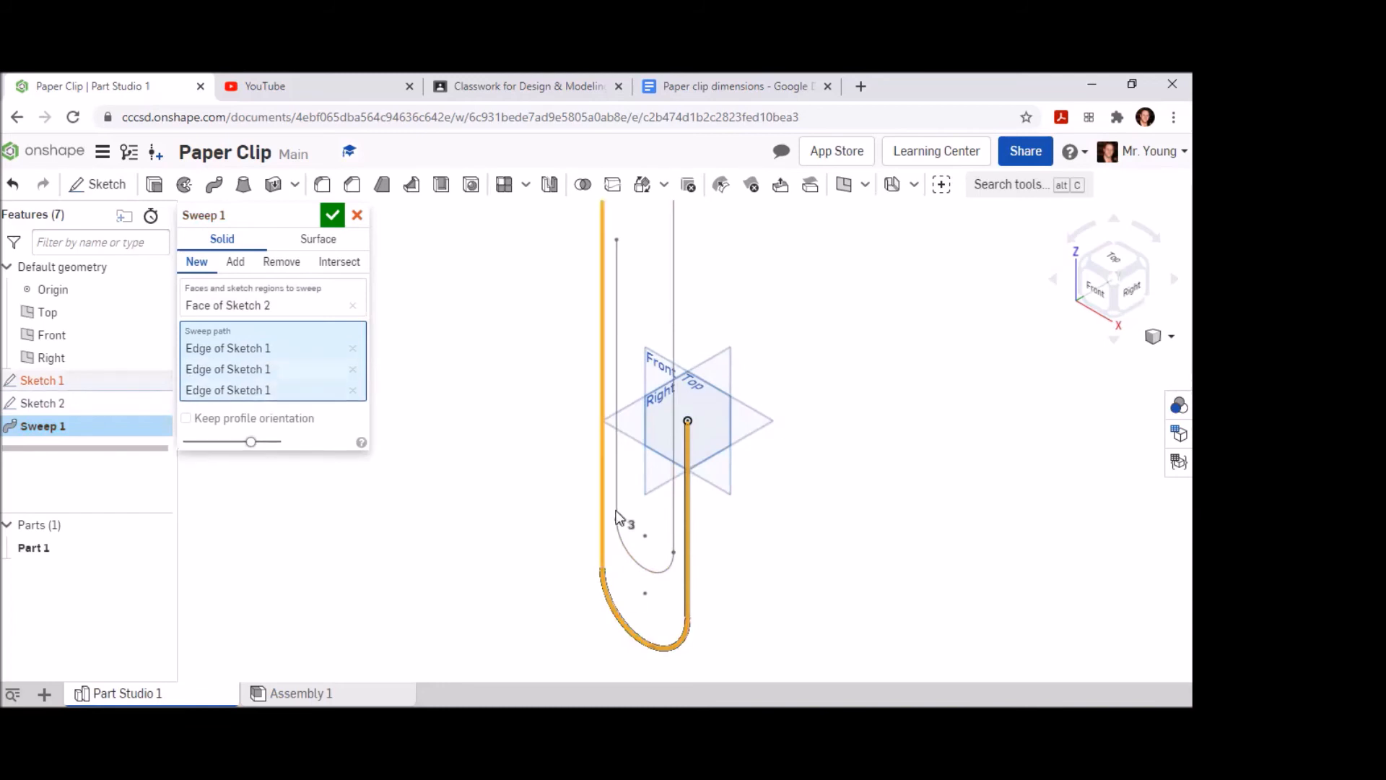
click(619, 540)
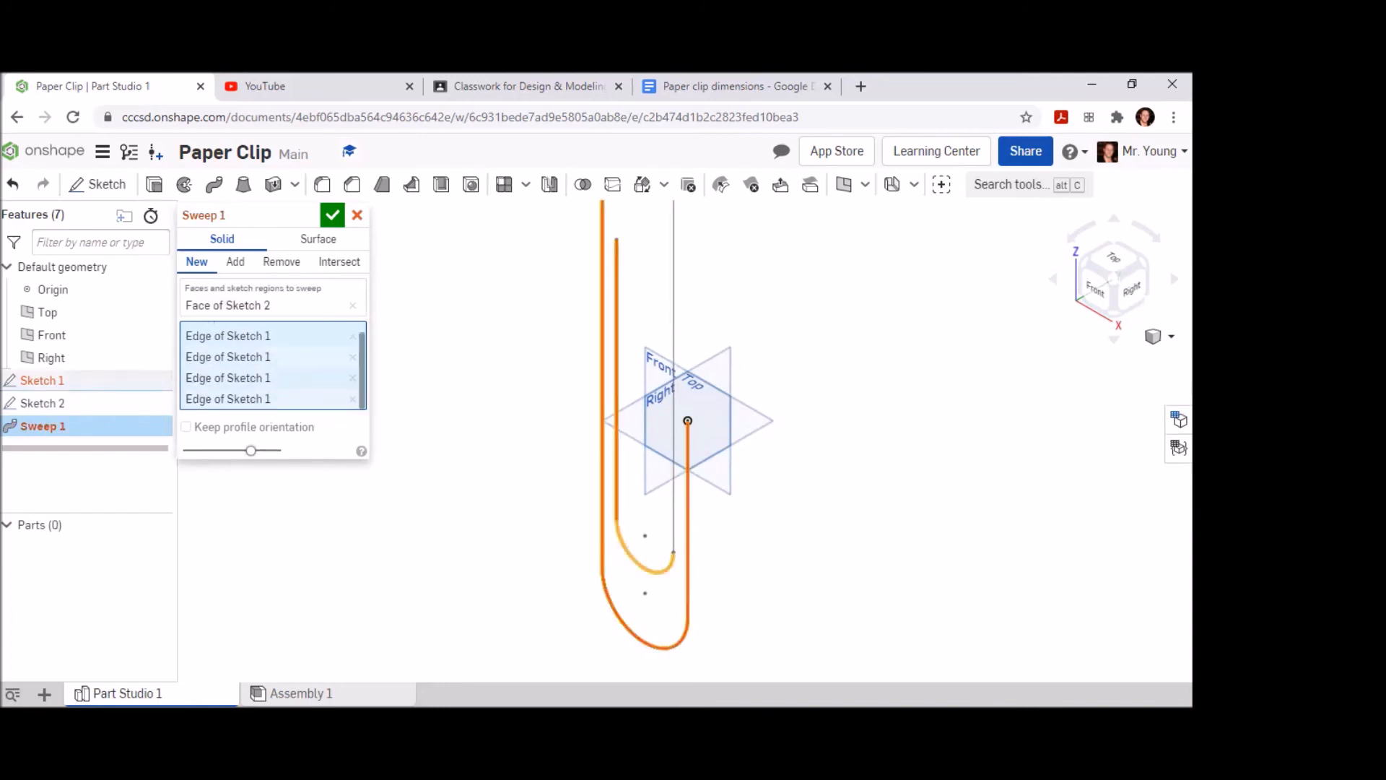
click(675, 525)
scroll(726, 348, down, 3)
click(669, 297)
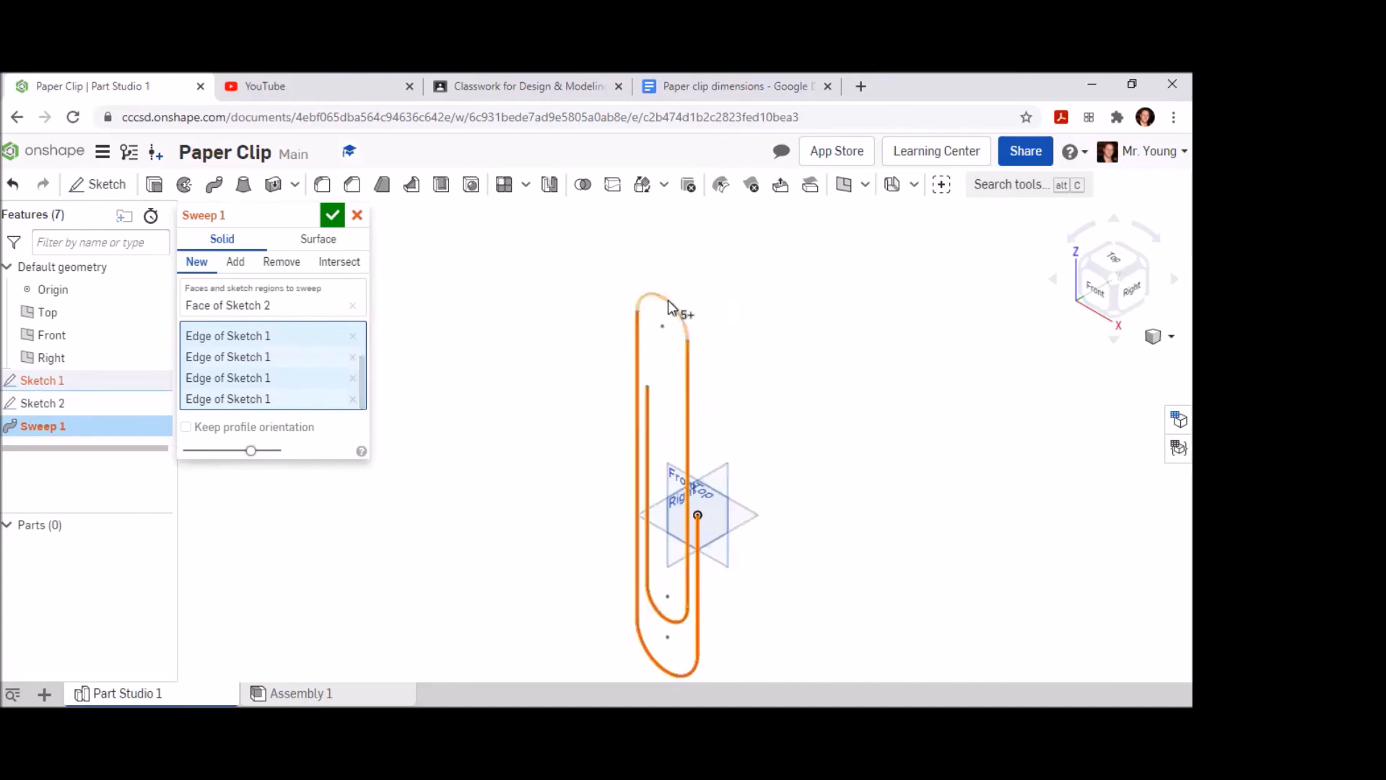
click(333, 215)
middle_drag(690, 561, 673, 532)
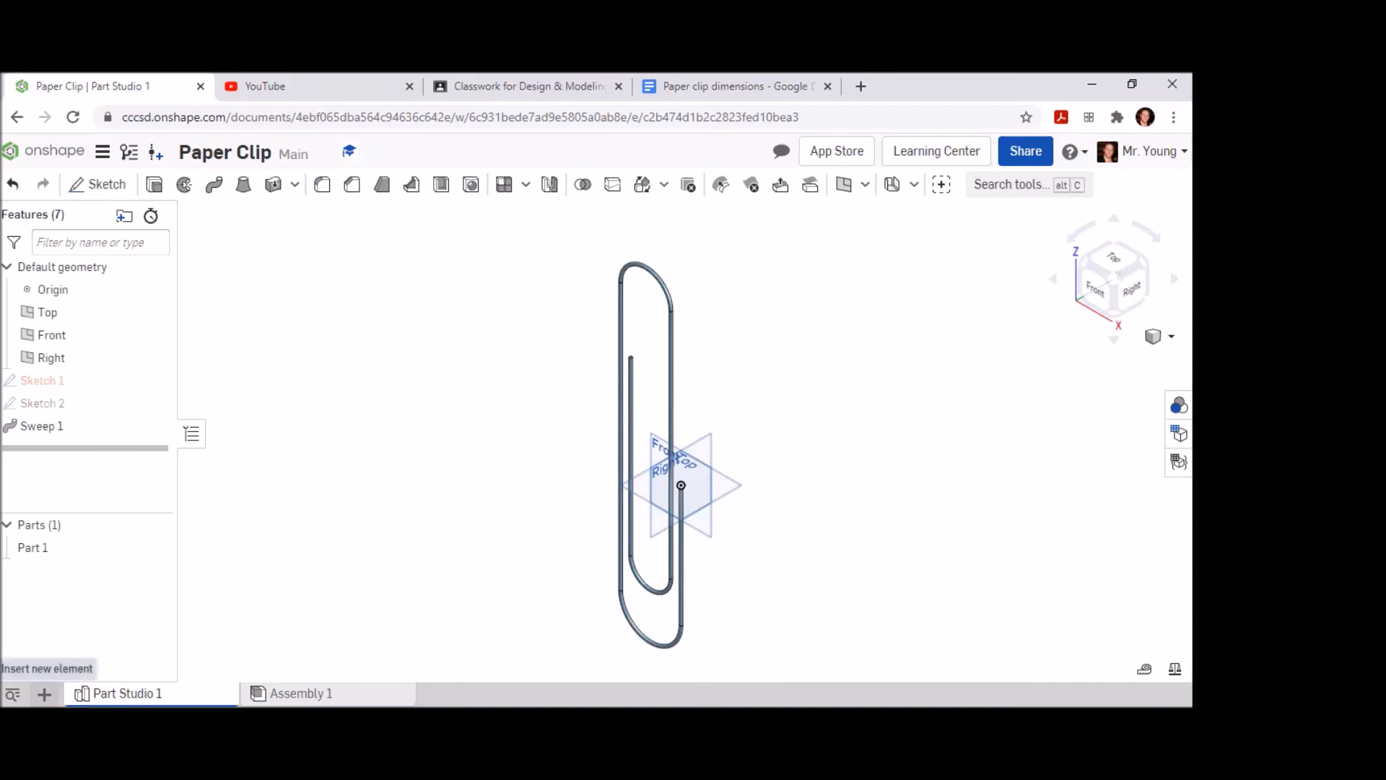
Step: Create a new drawing from the ANSI templates with no views
click(44, 695)
click(100, 619)
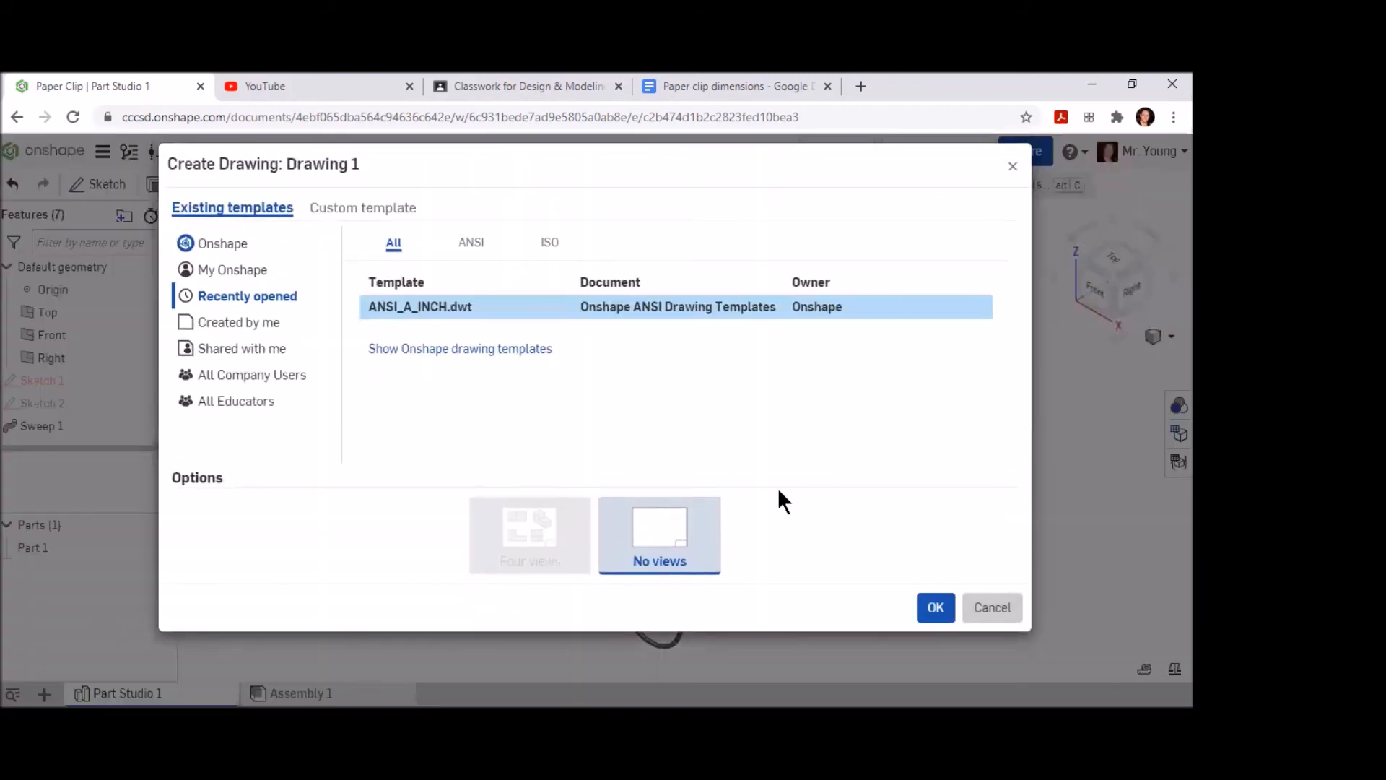
click(673, 532)
click(469, 245)
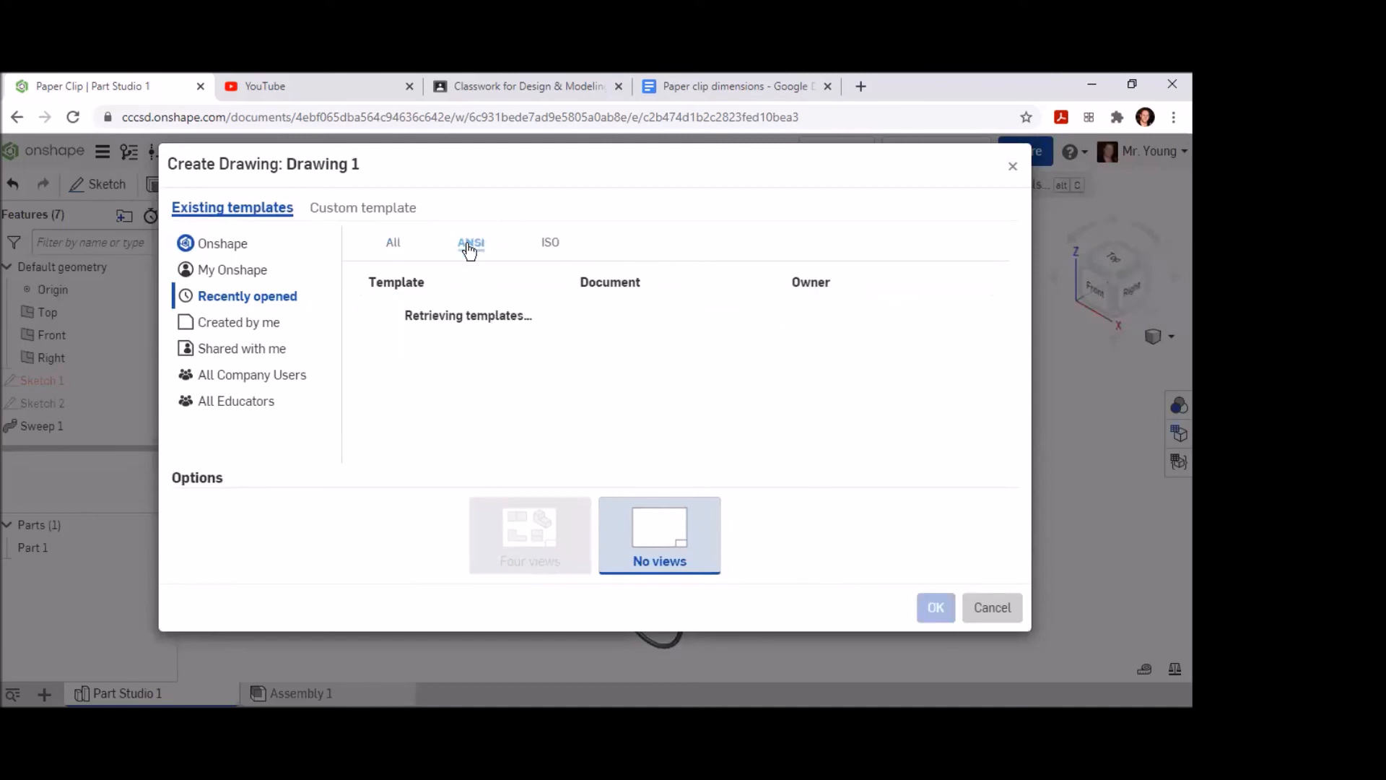
click(935, 609)
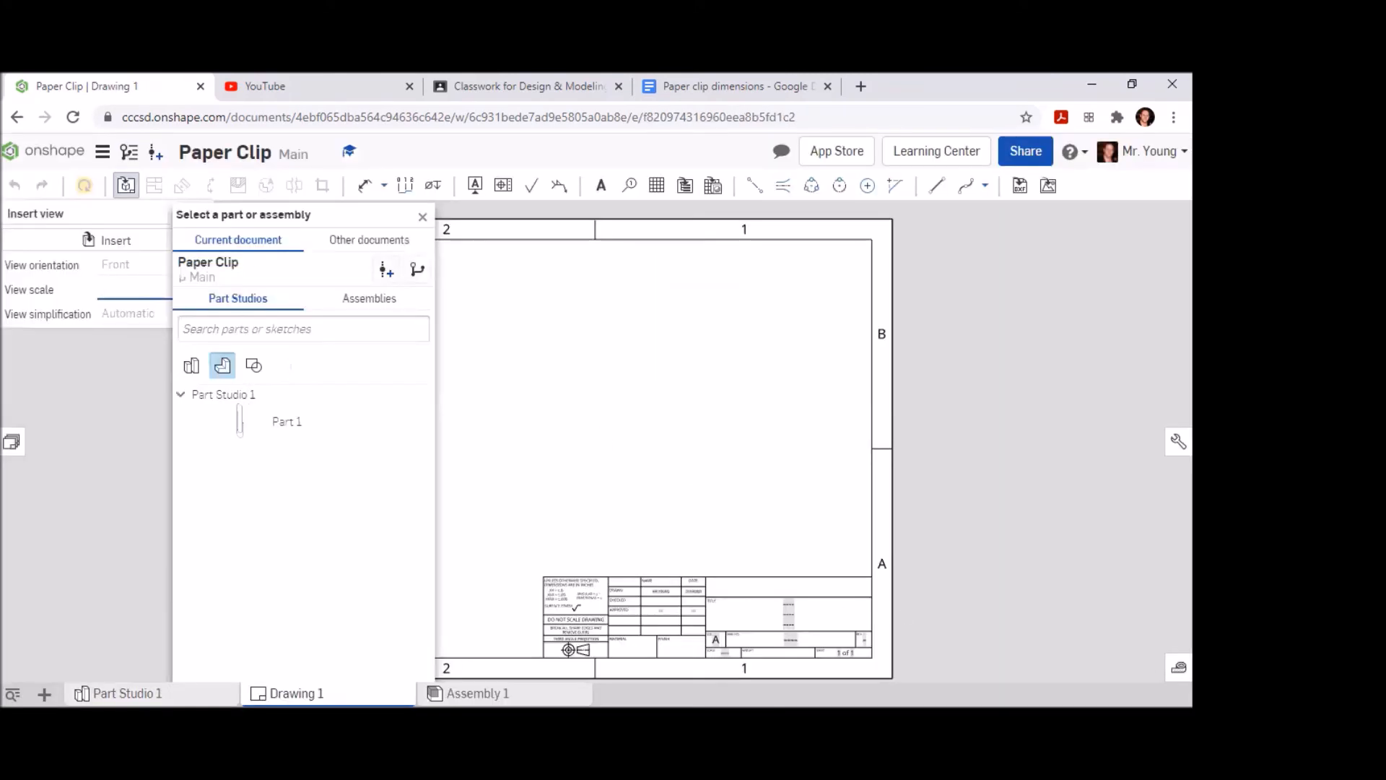
Step: Place the front view of Part 1 on the sheet and project the top, right and isometric views from it
click(291, 426)
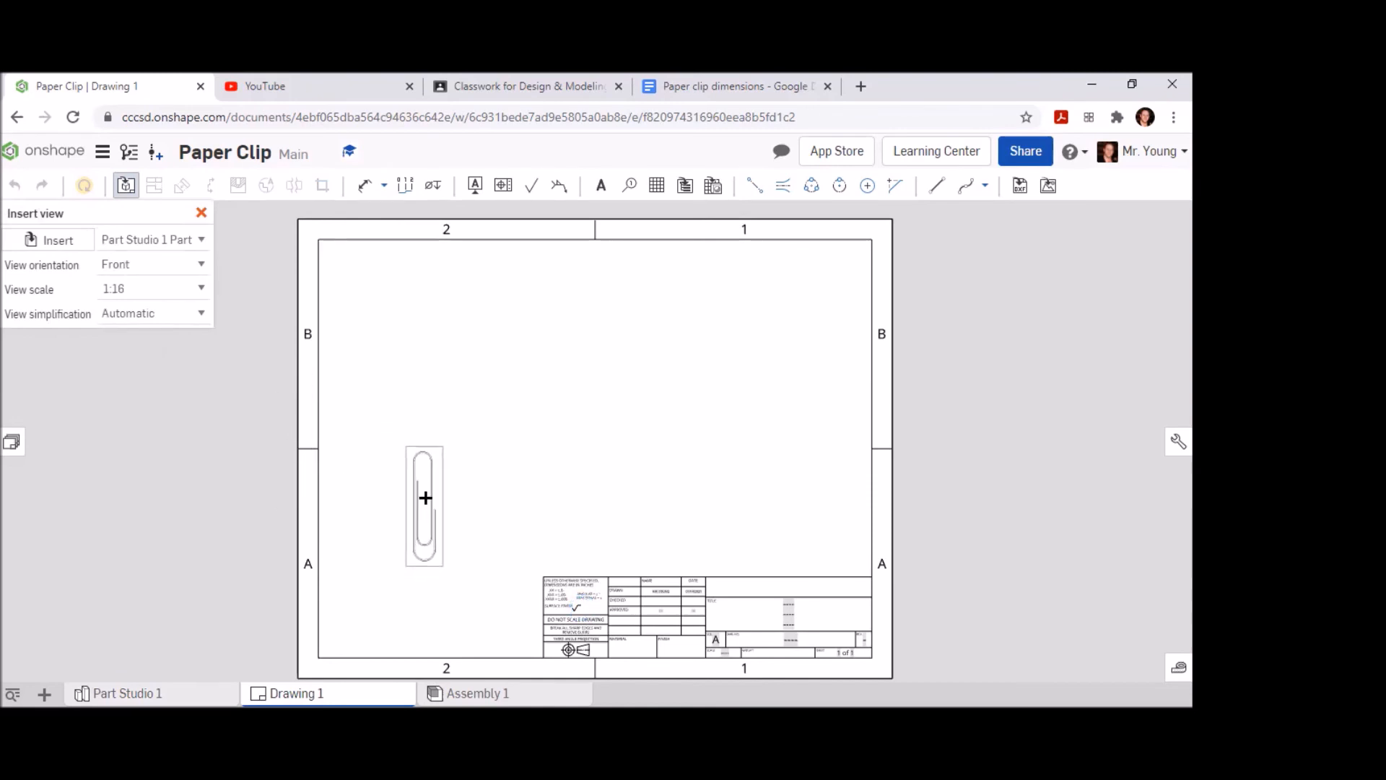
click(428, 491)
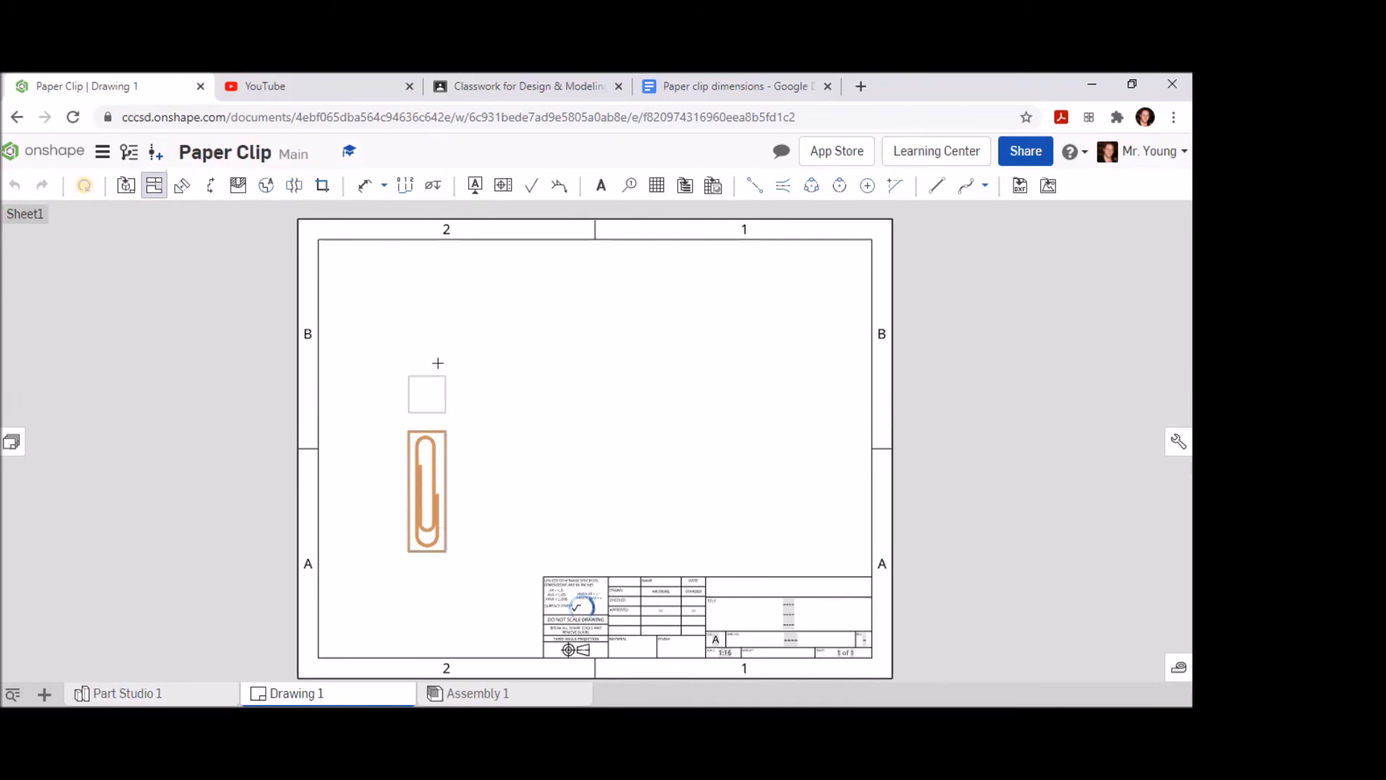
click(436, 319)
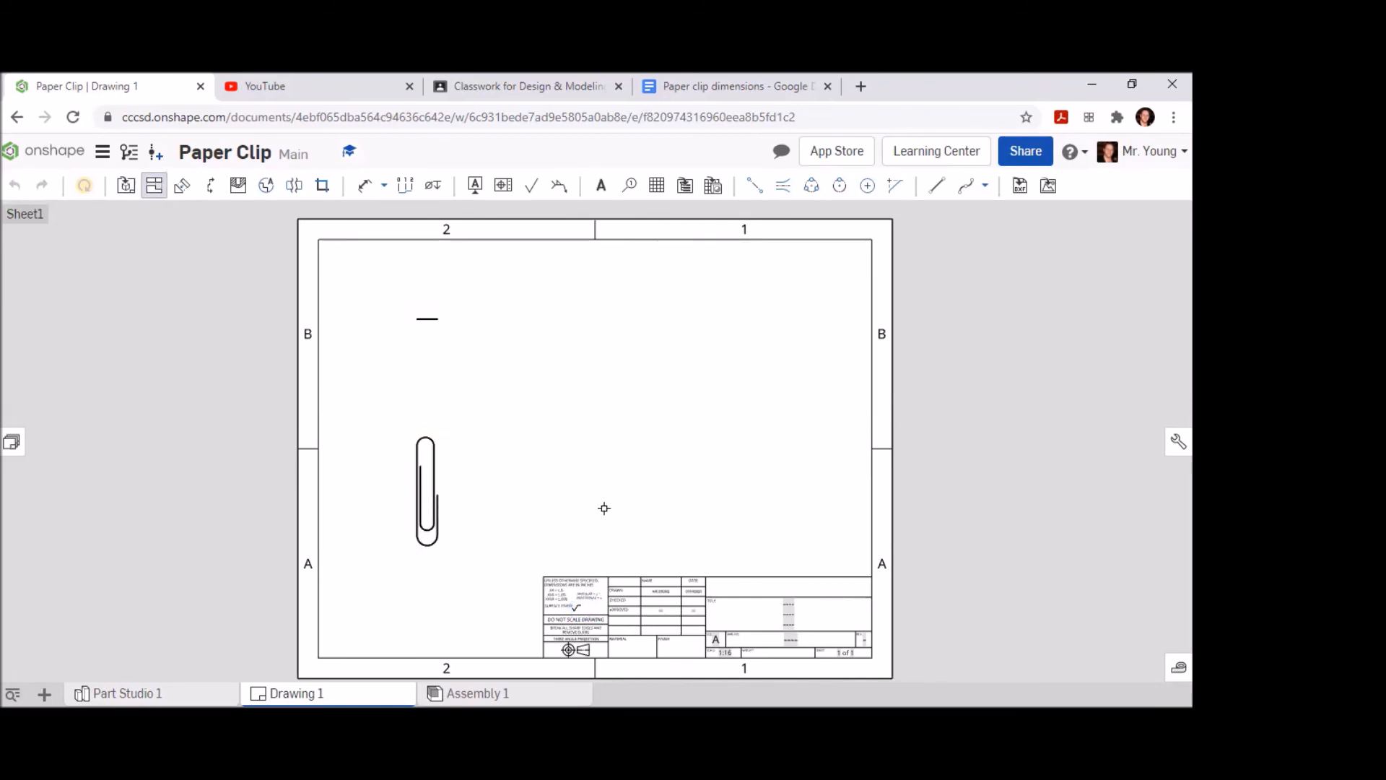
click(435, 494)
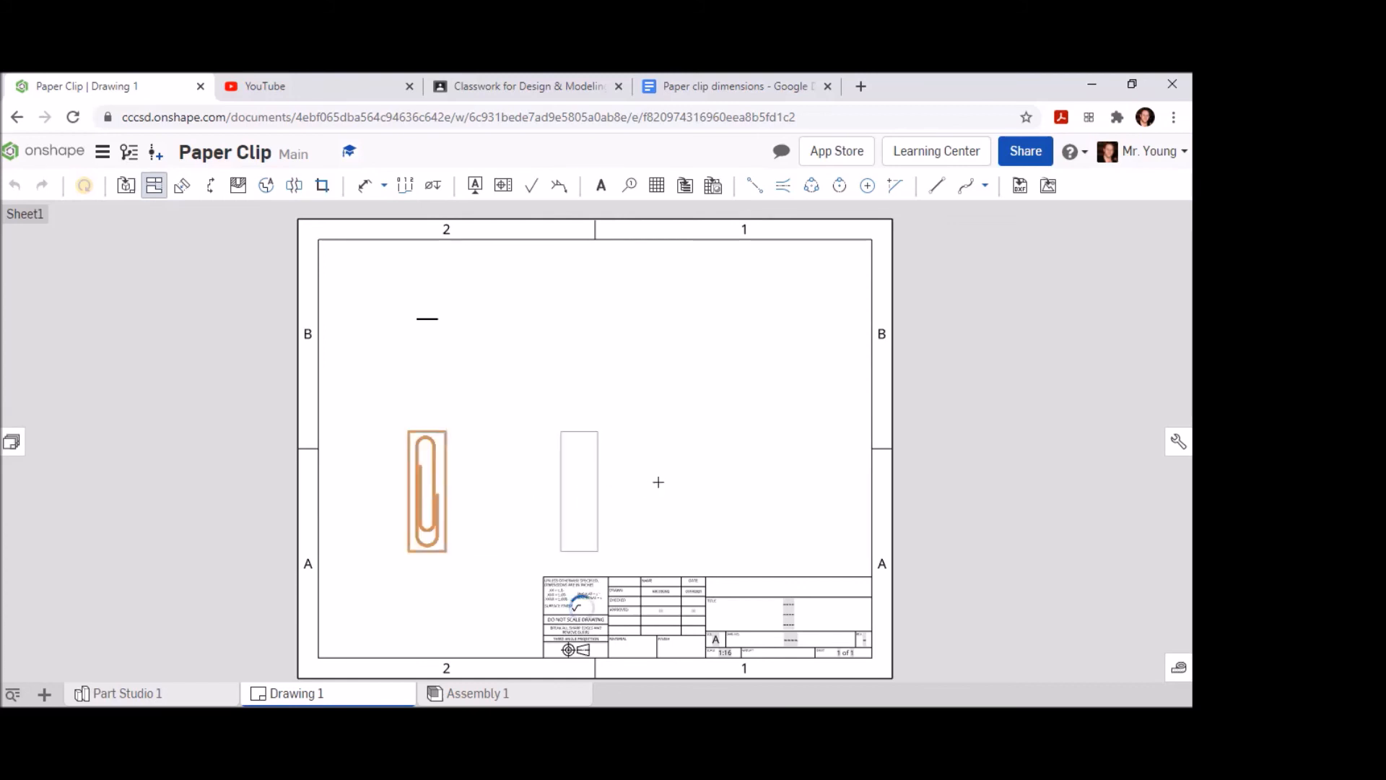
click(734, 488)
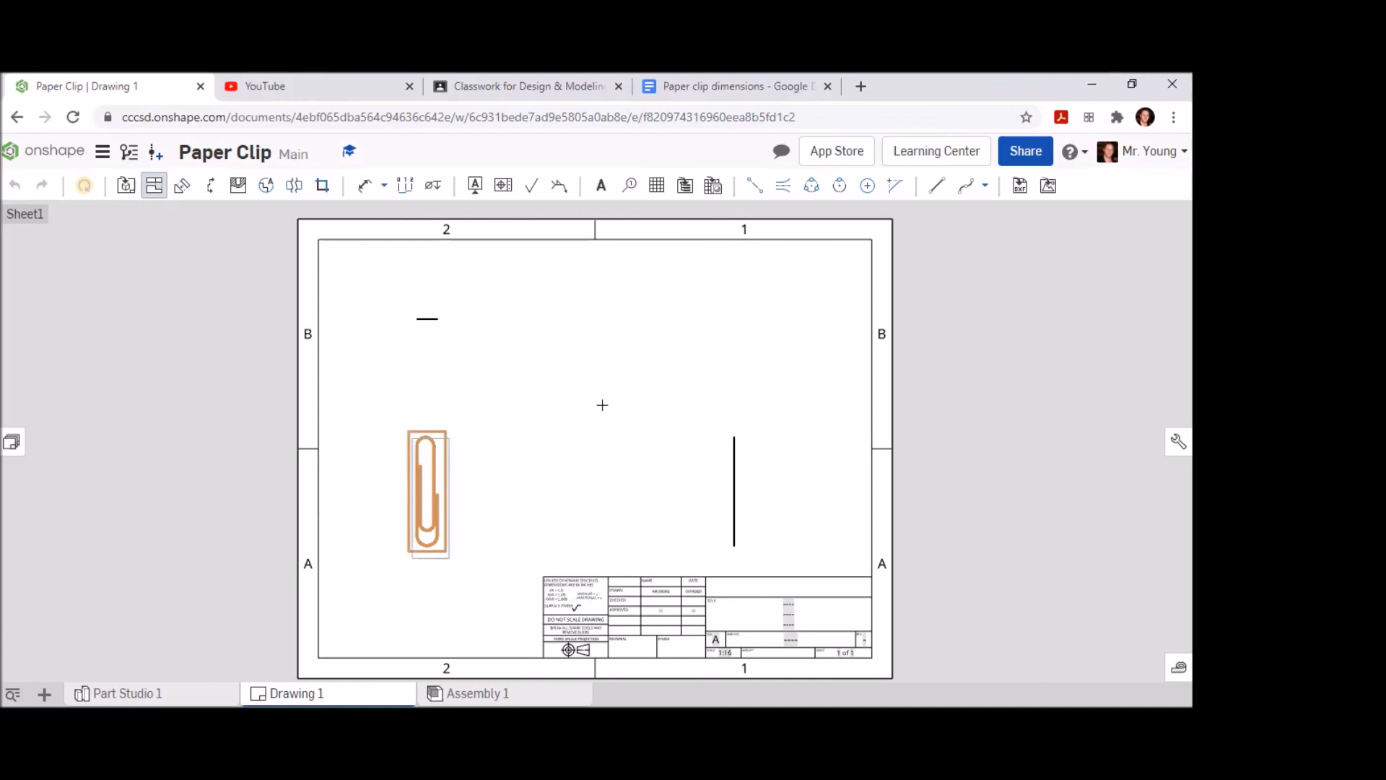
click(727, 328)
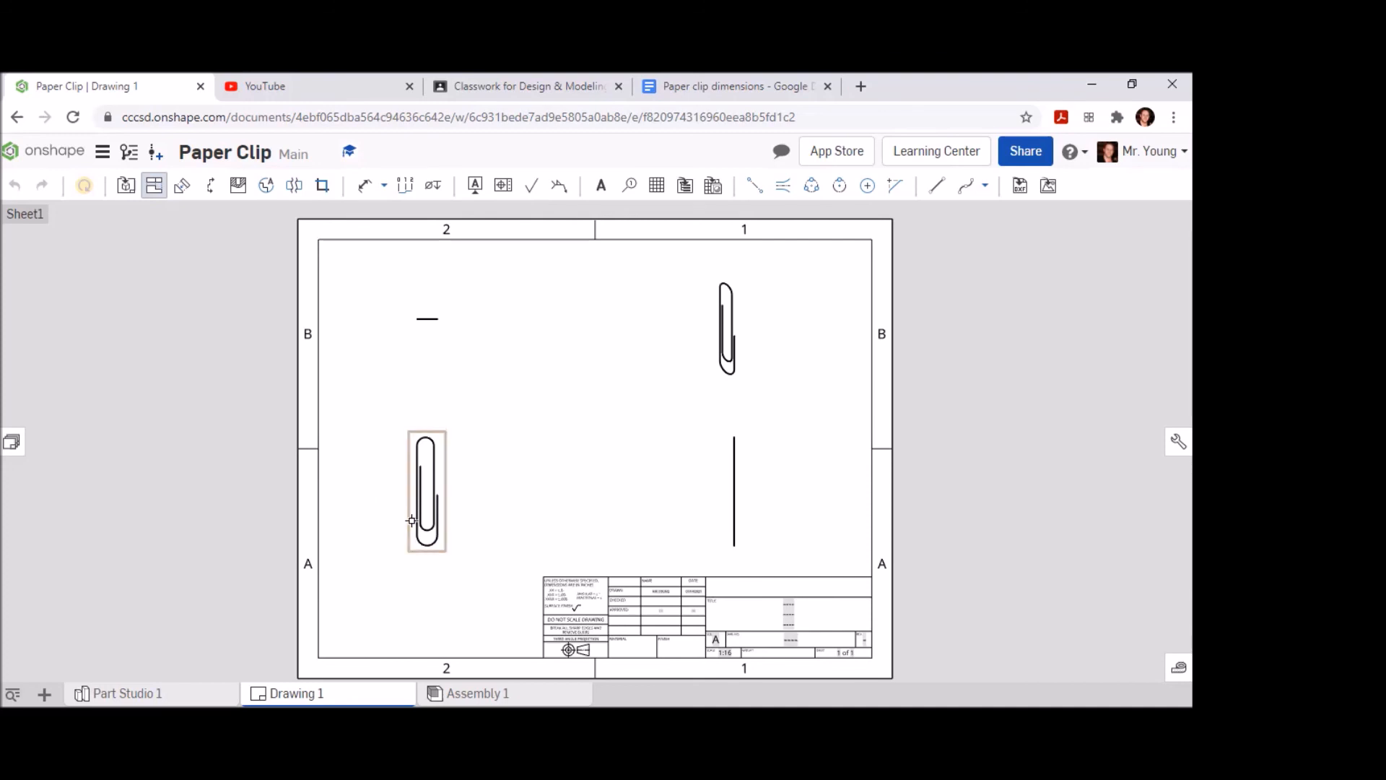
Step: Check the paper clip dimensions document, and dimension the length of the outer short straight wire segment in the front view
scroll(411, 521, up, 2)
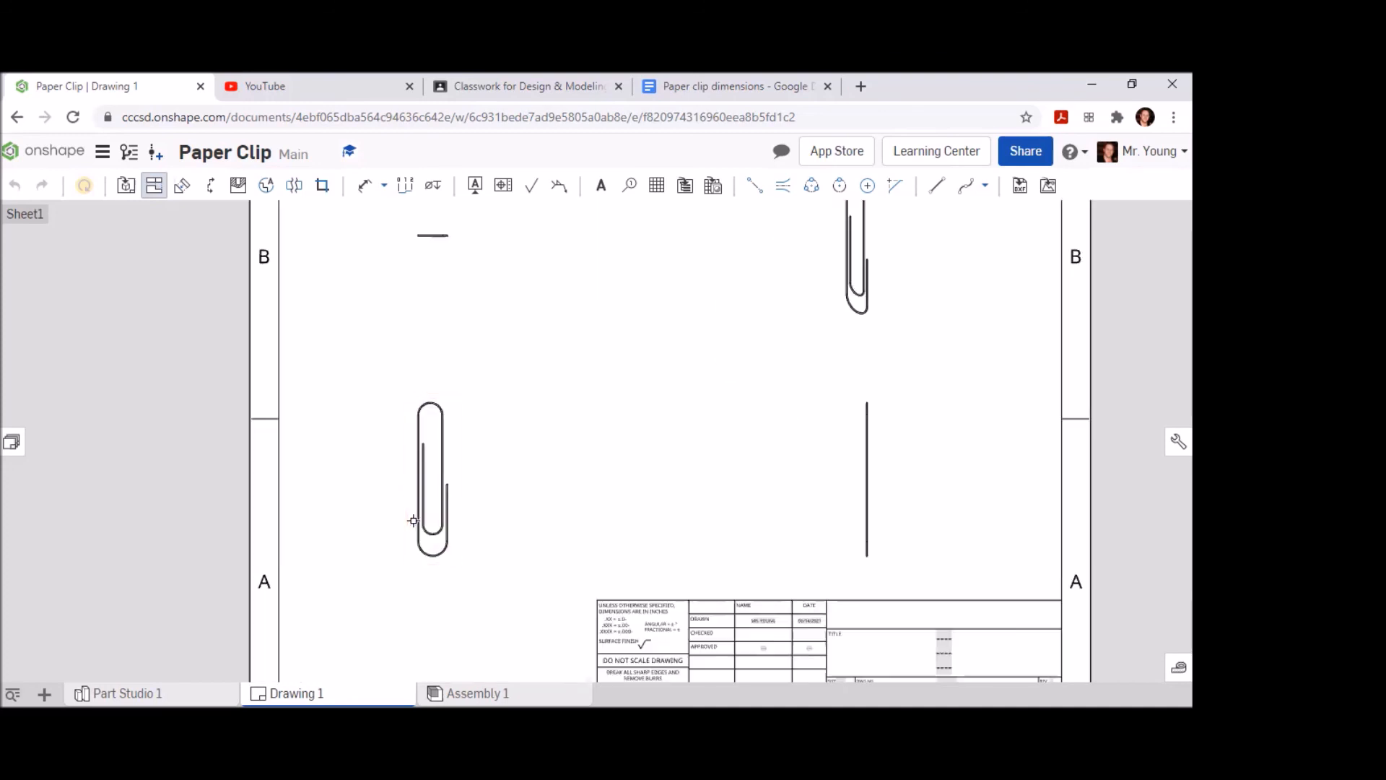
click(712, 85)
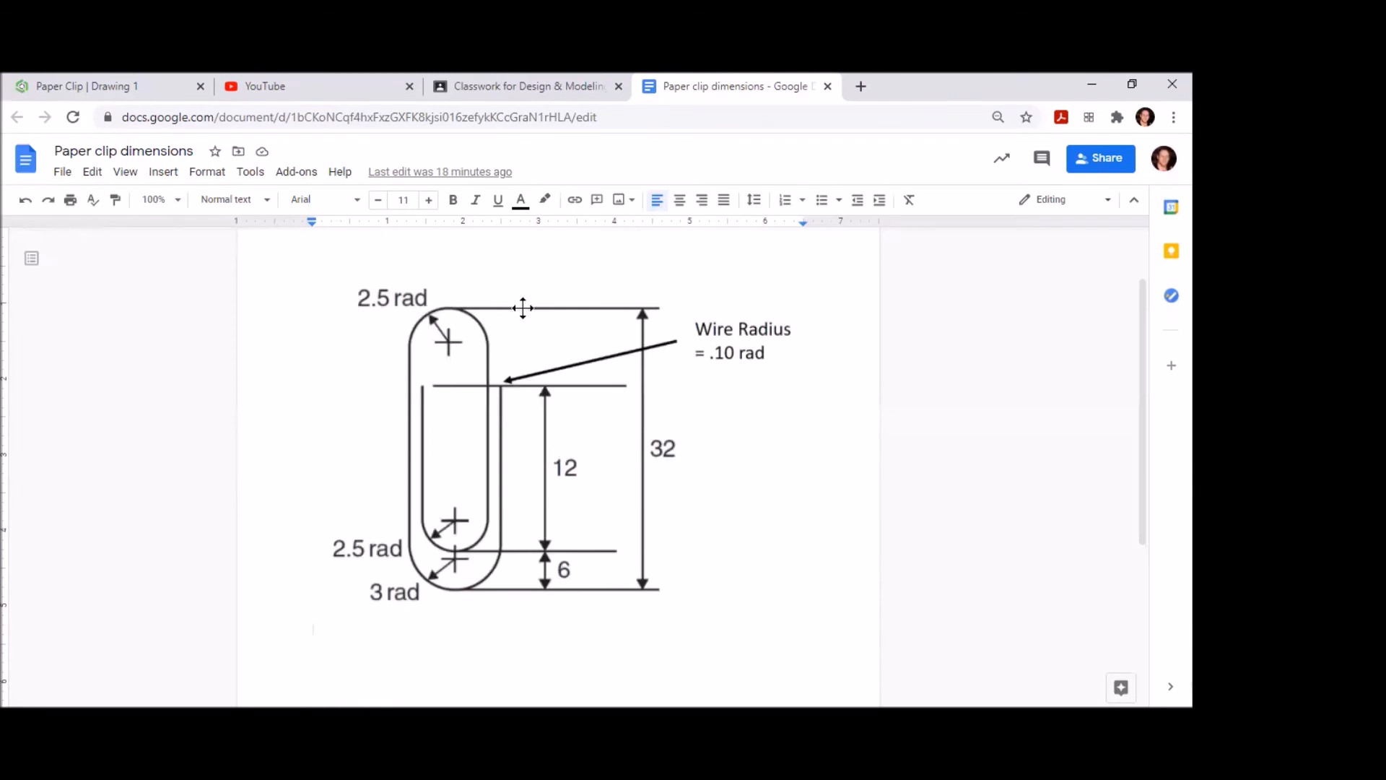
click(130, 86)
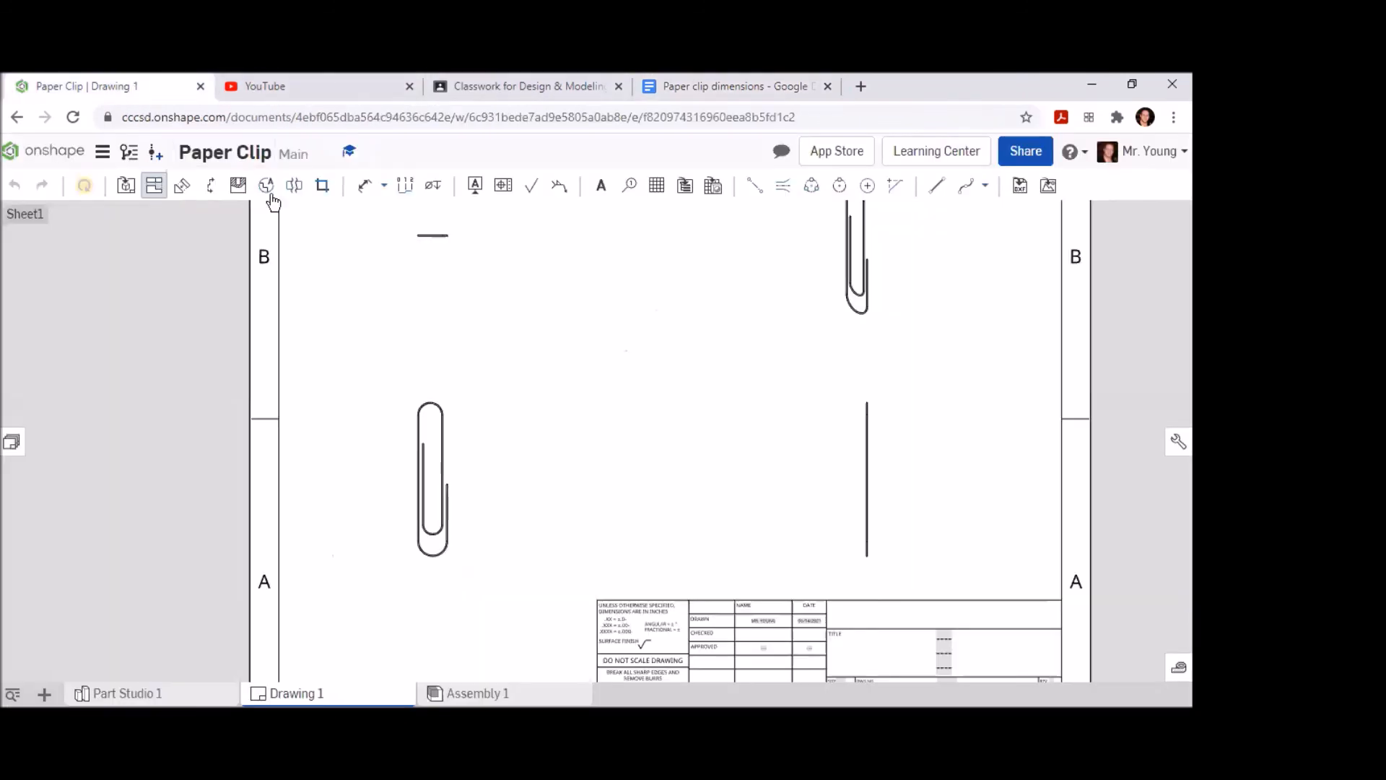
click(364, 187)
scroll(426, 510, up, 2)
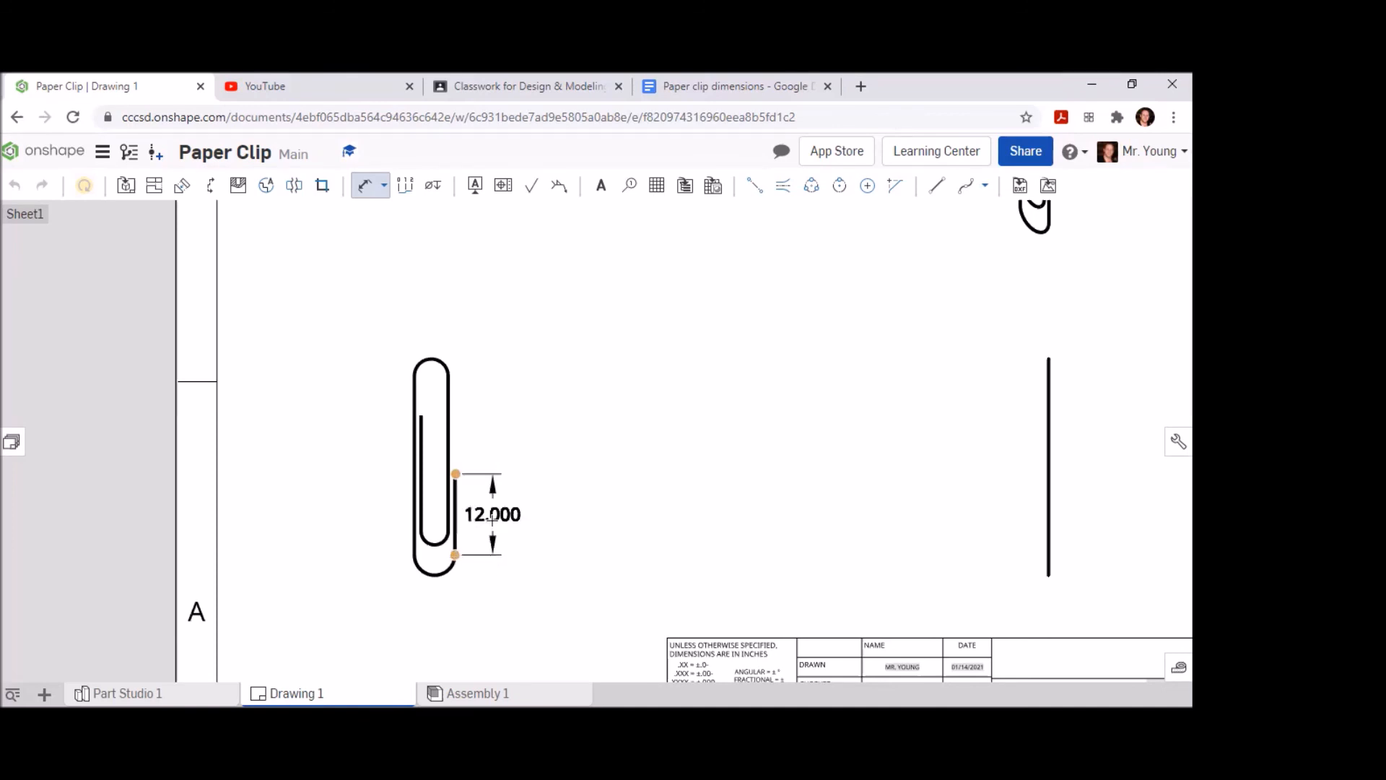
click(504, 523)
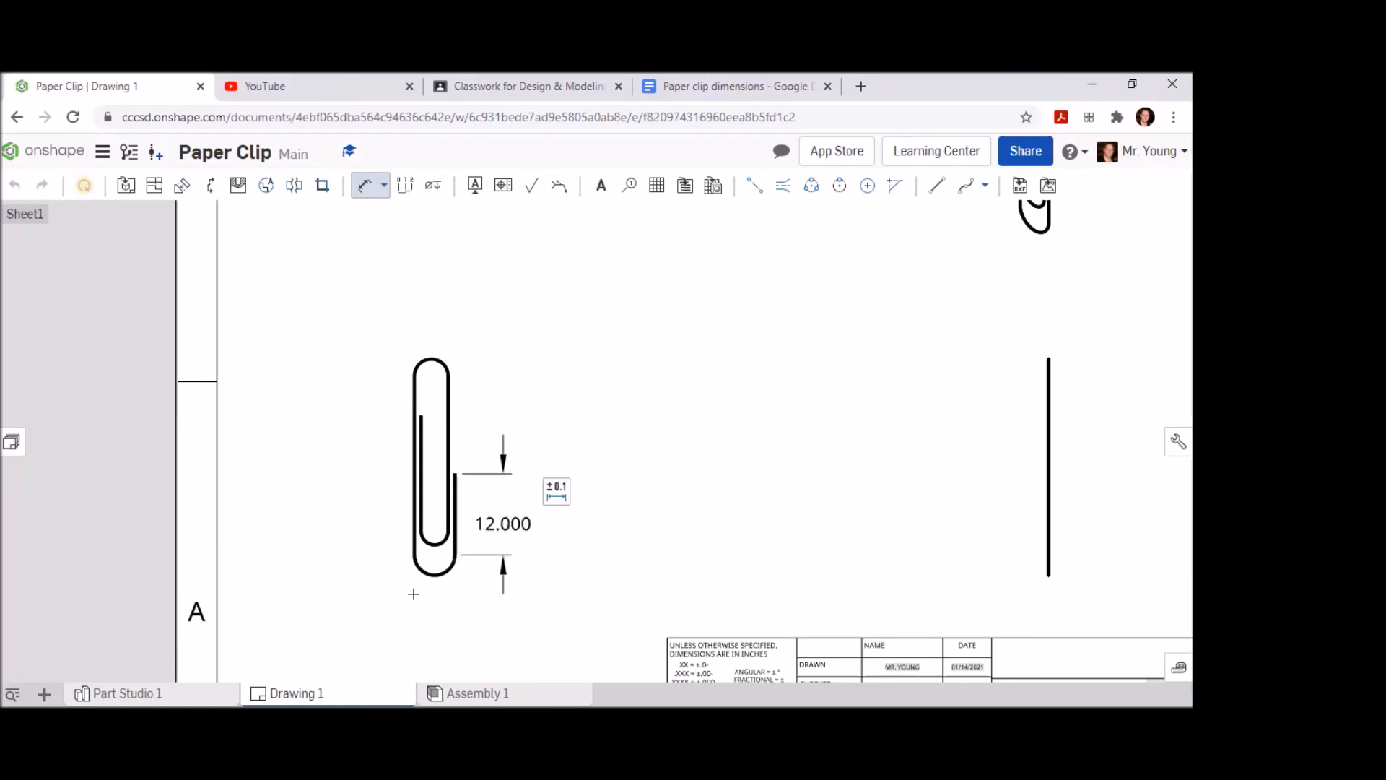
Step: Dimension the radius of the outer lower bend in the front view and the overall height in the right view
click(424, 572)
click(397, 600)
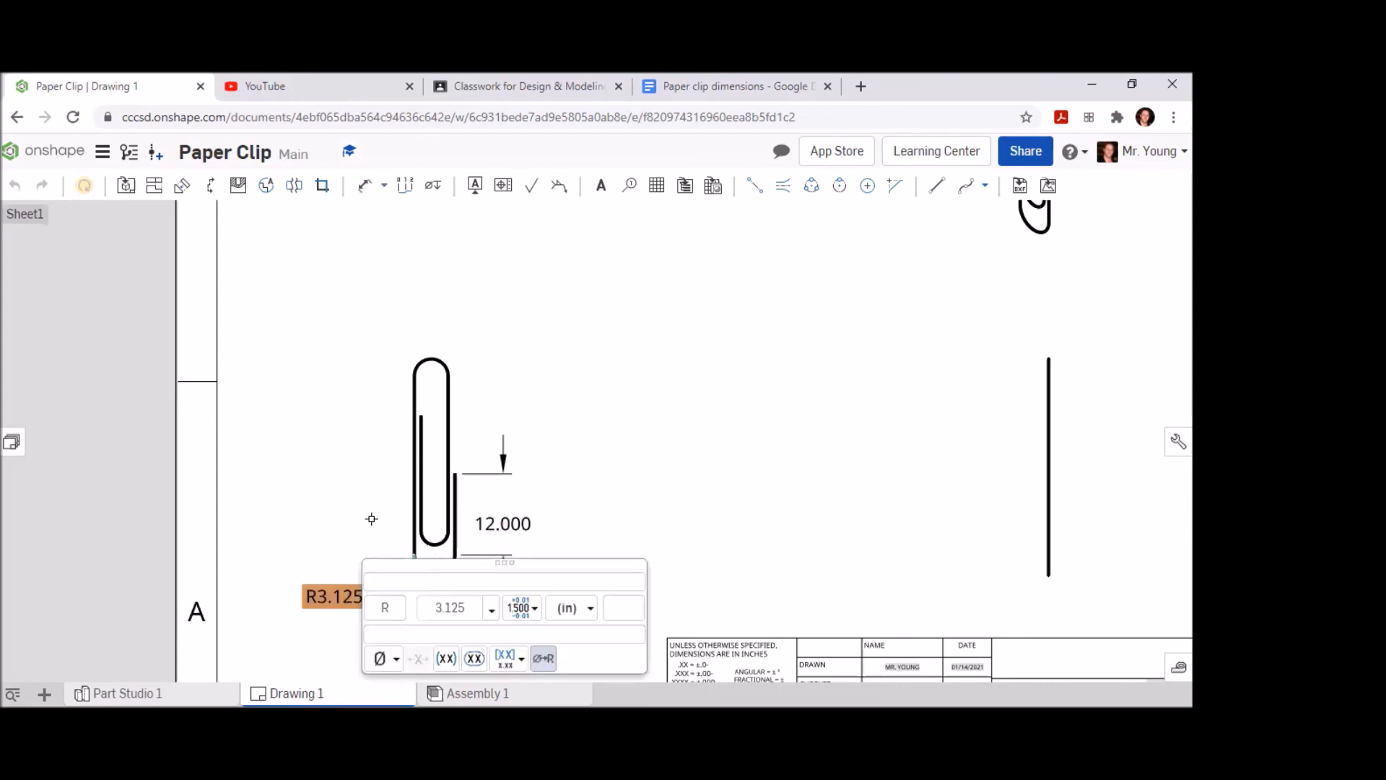
click(429, 577)
click(674, 528)
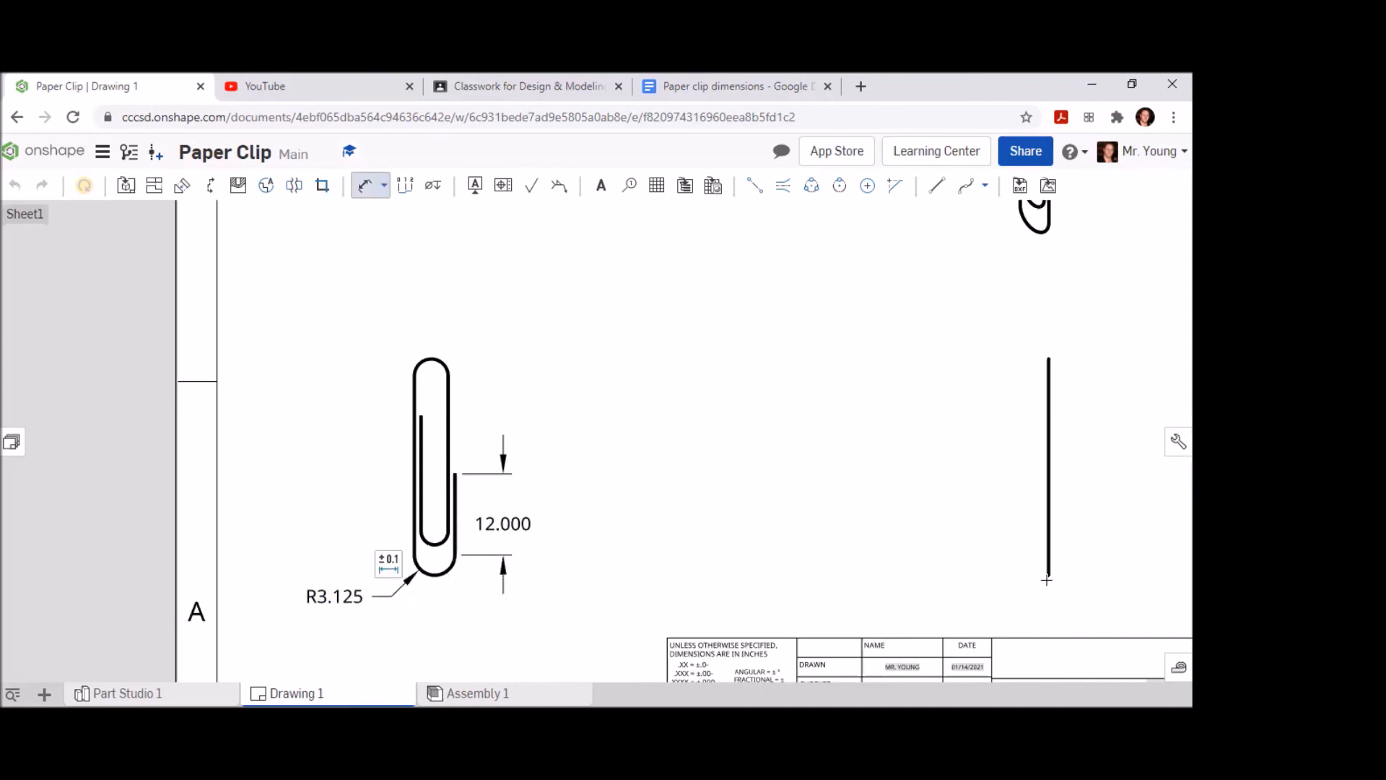
click(1049, 354)
click(973, 466)
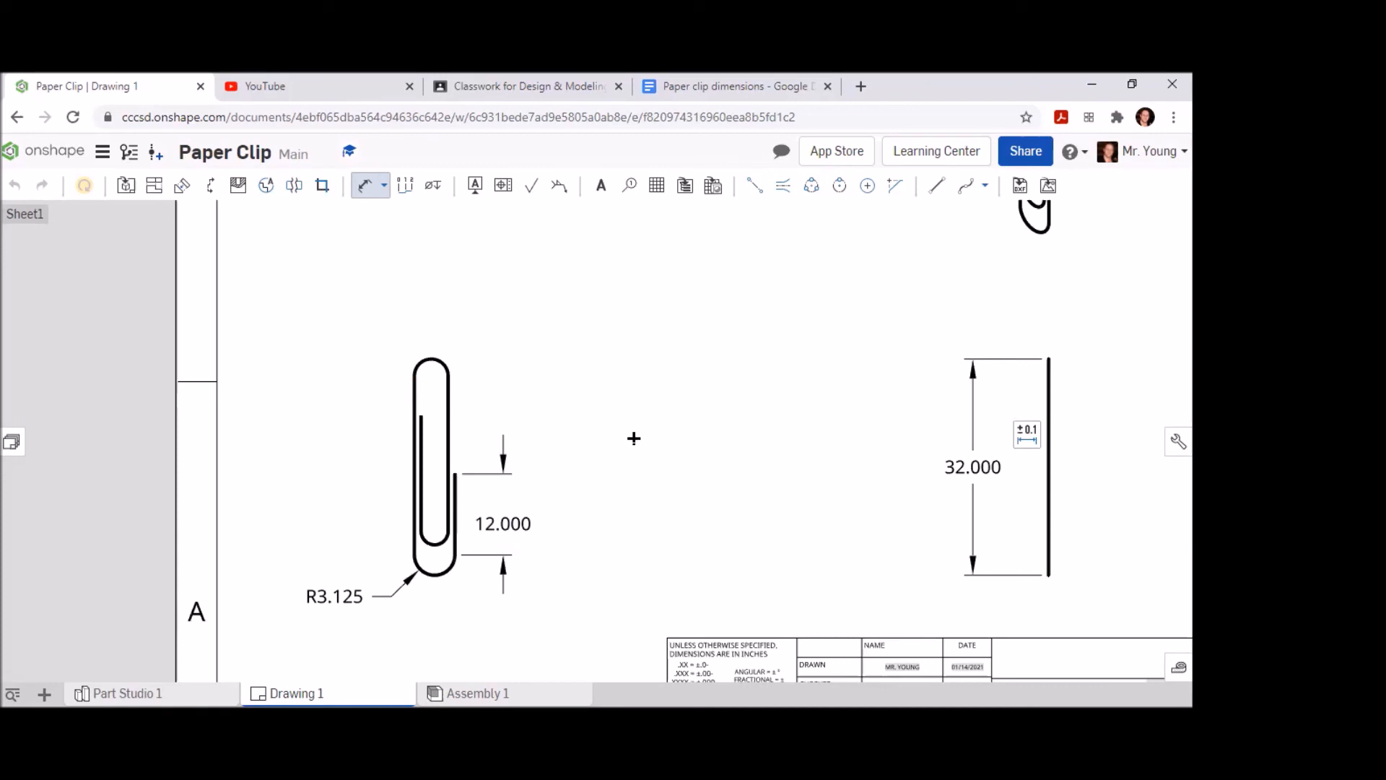
Step: Dimension the upper bend's radius and the length of the right-hand straight segment running down from it in the front view
click(450, 361)
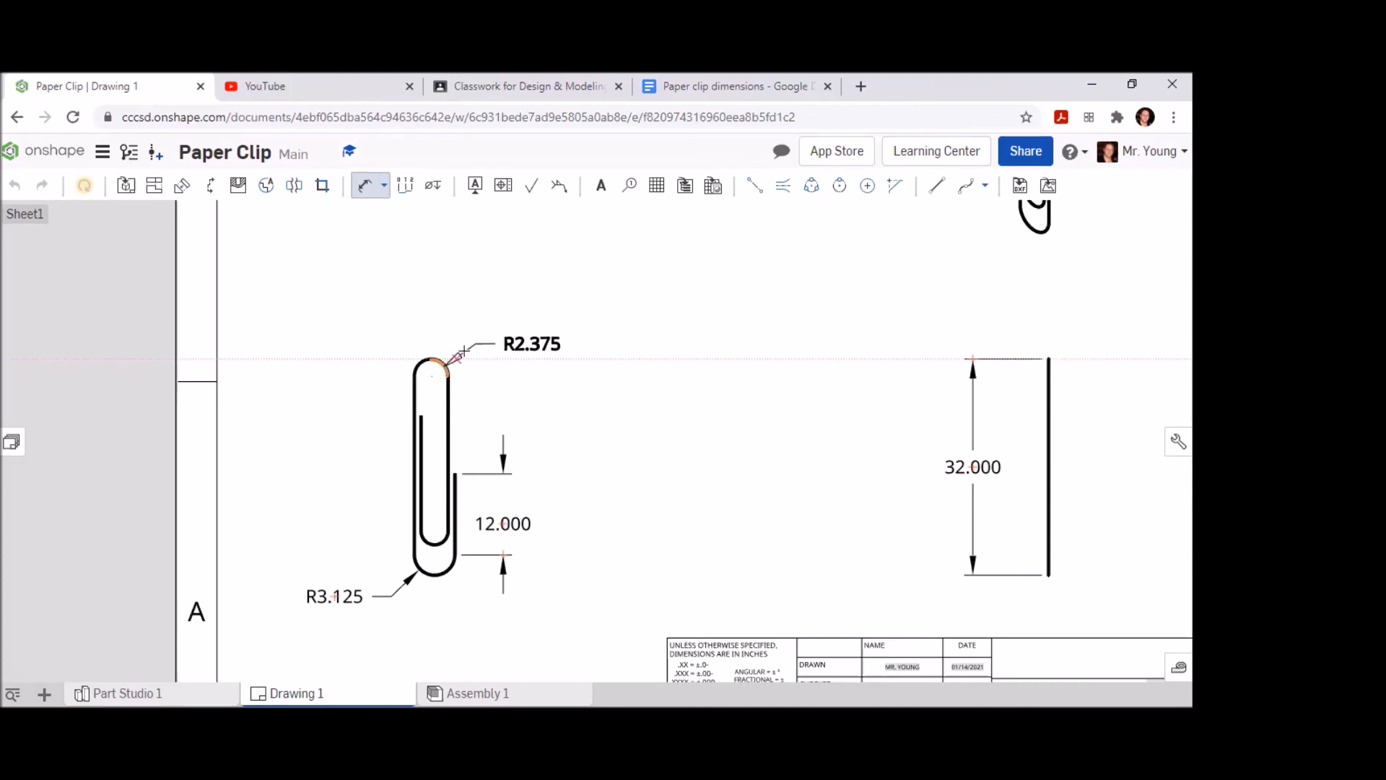
click(531, 339)
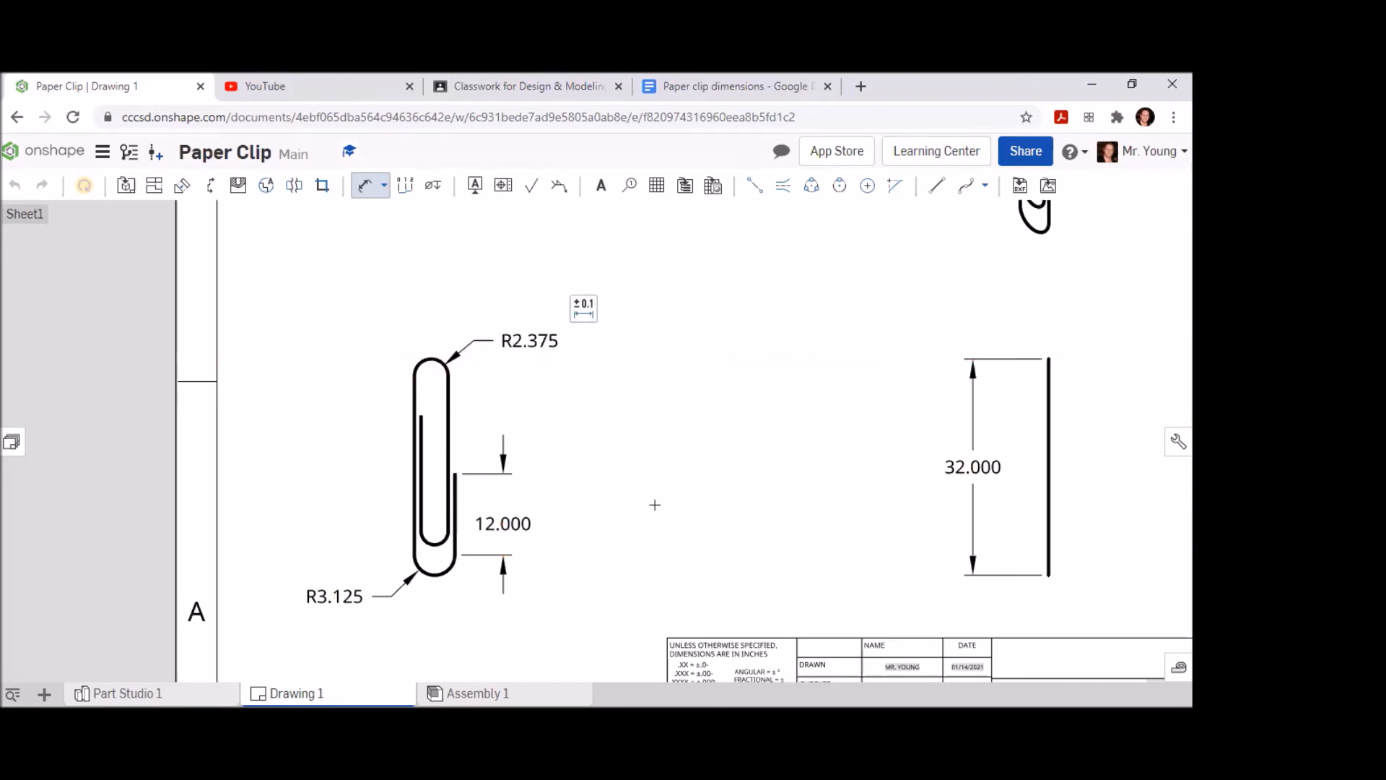
click(447, 411)
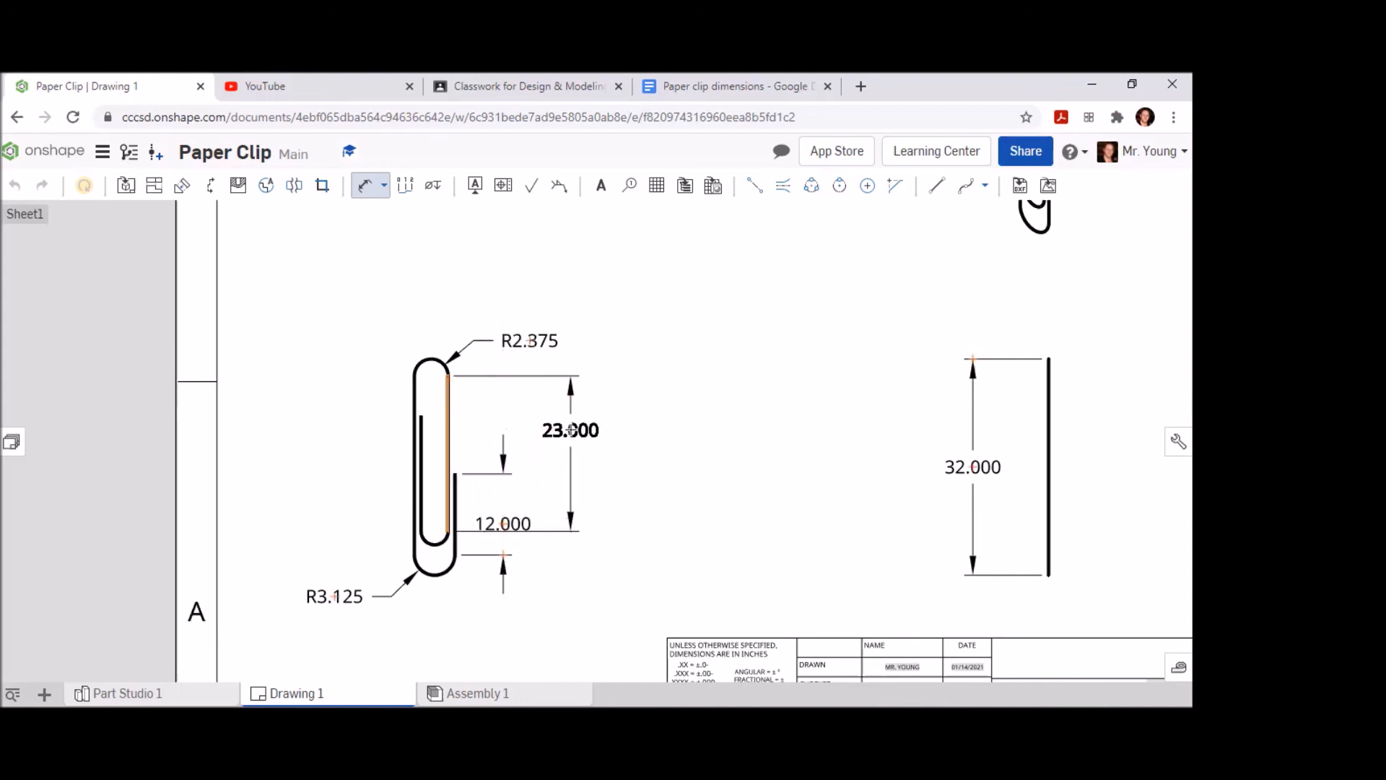
click(571, 430)
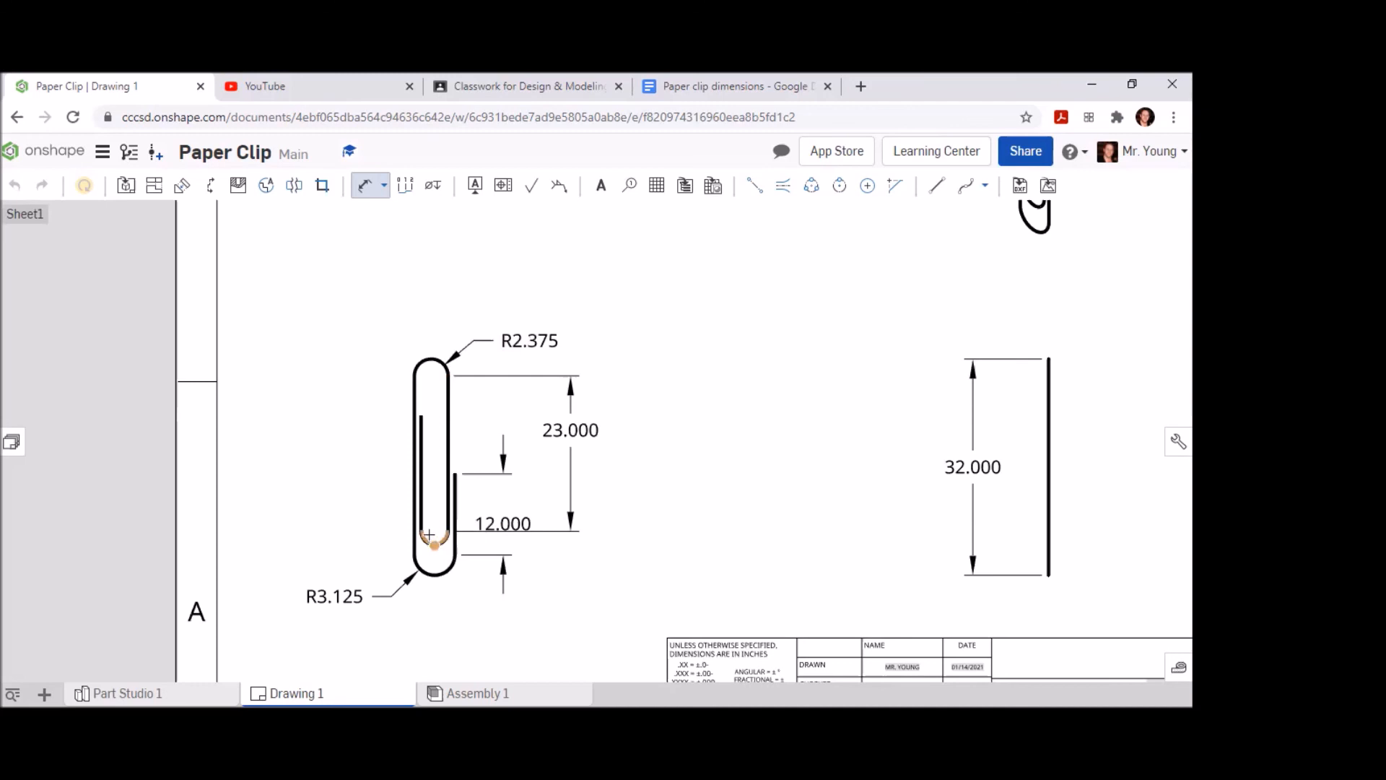
Step: Dimension the inner lower bend's vertical height and the length of the inner left straight segment in the front view
click(434, 531)
click(351, 540)
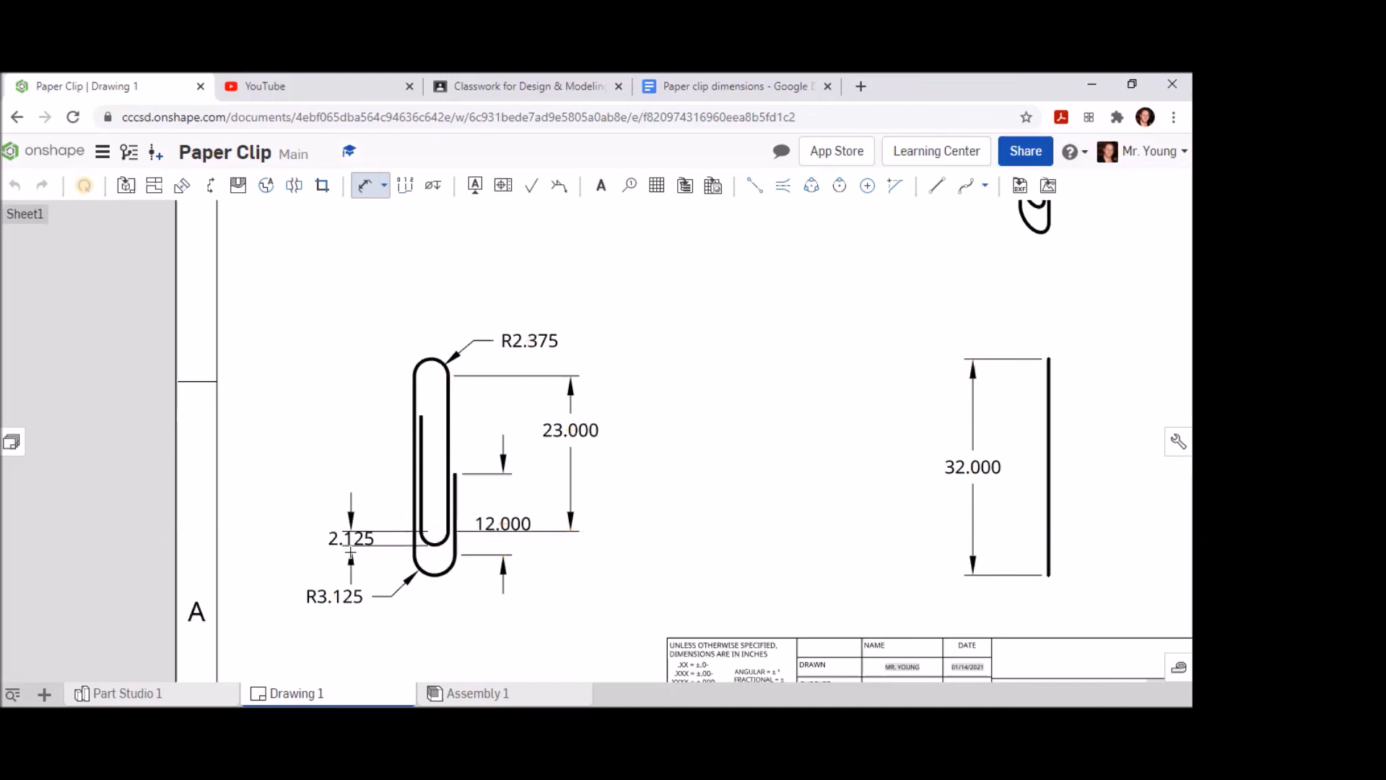
click(423, 462)
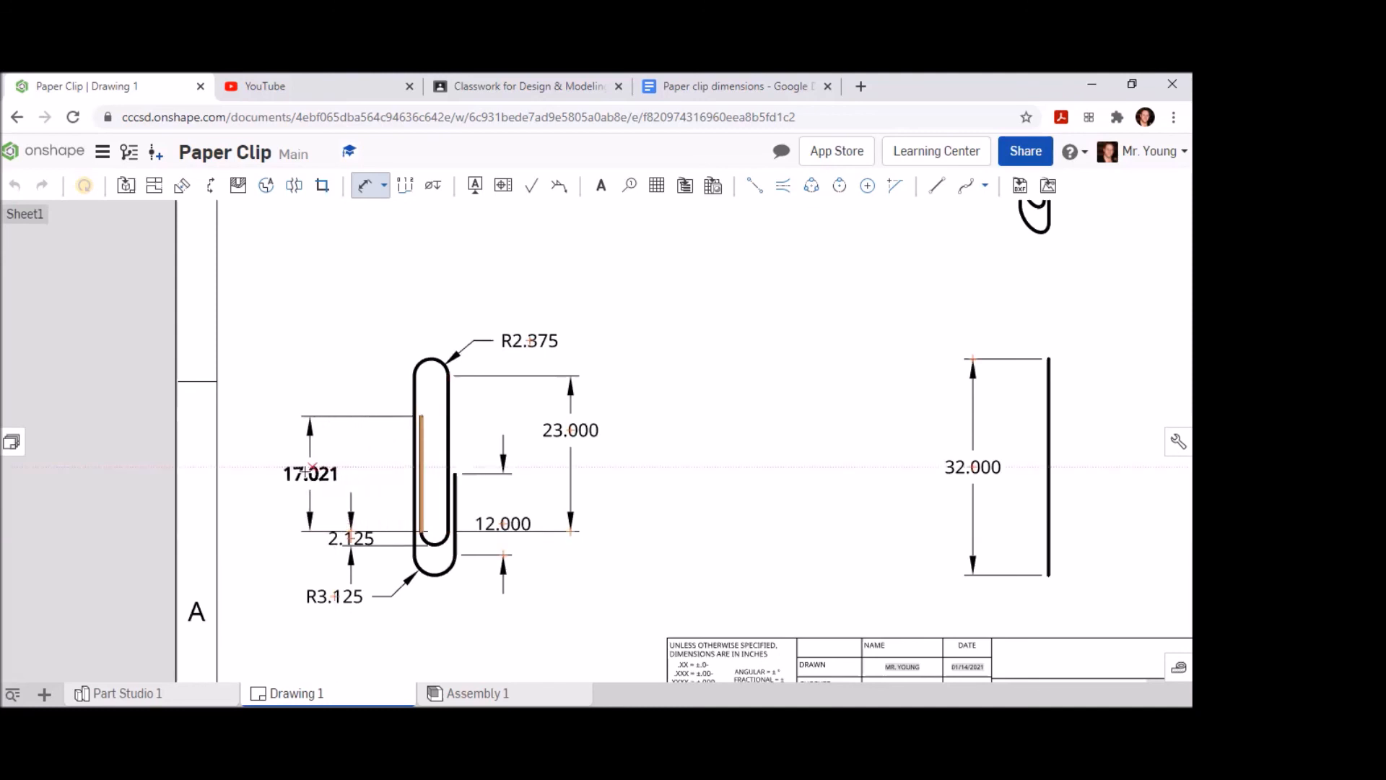
click(300, 468)
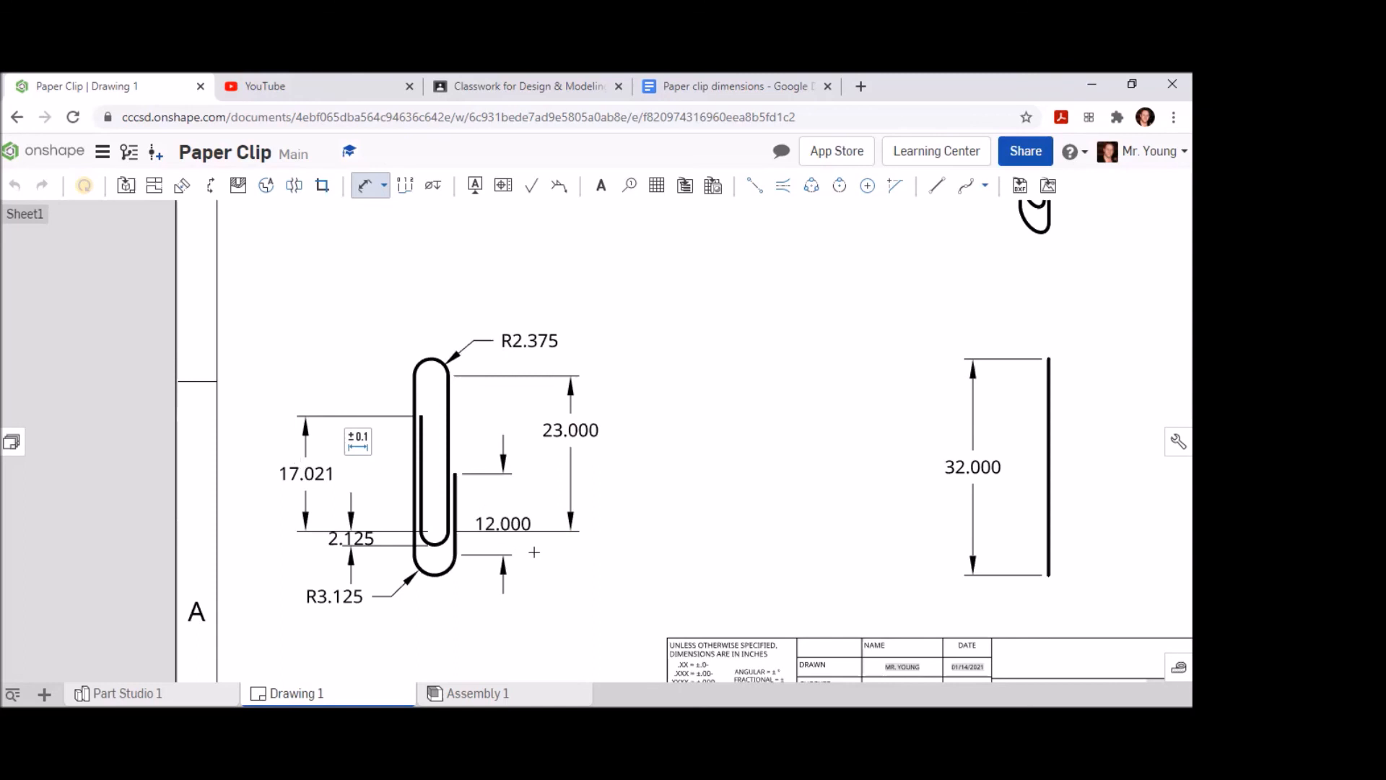
Step: Open the document's share settings and search for the recipient by name
scroll(744, 503, down, 5)
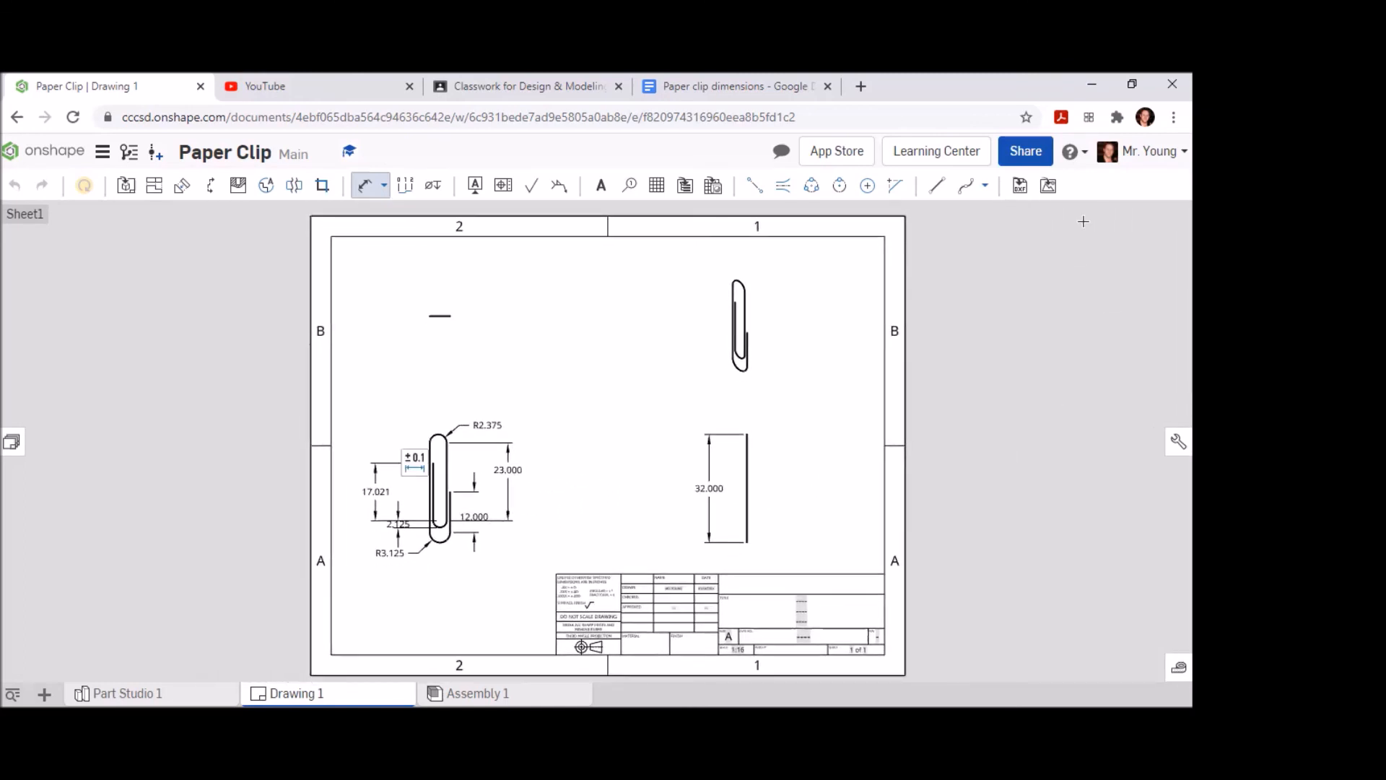
click(1025, 151)
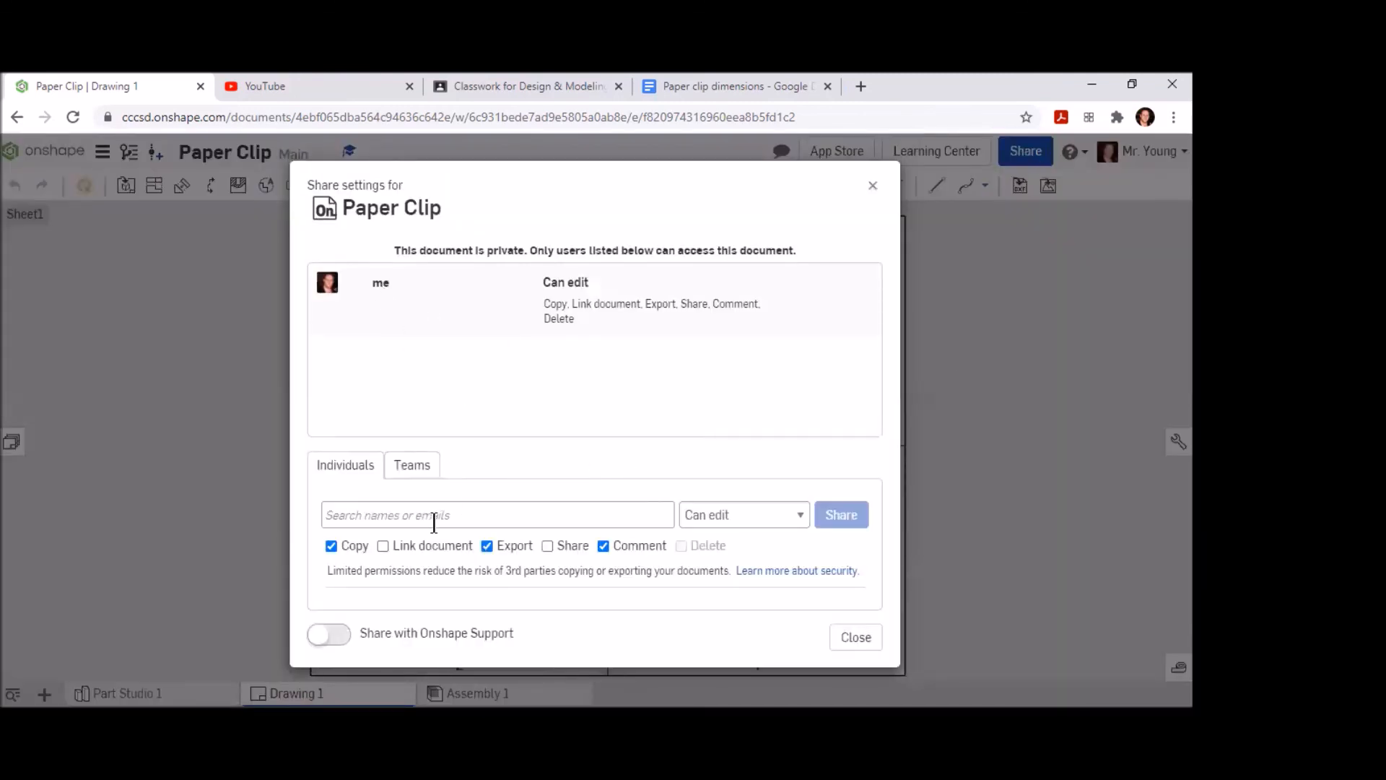
click(434, 514)
text(young)
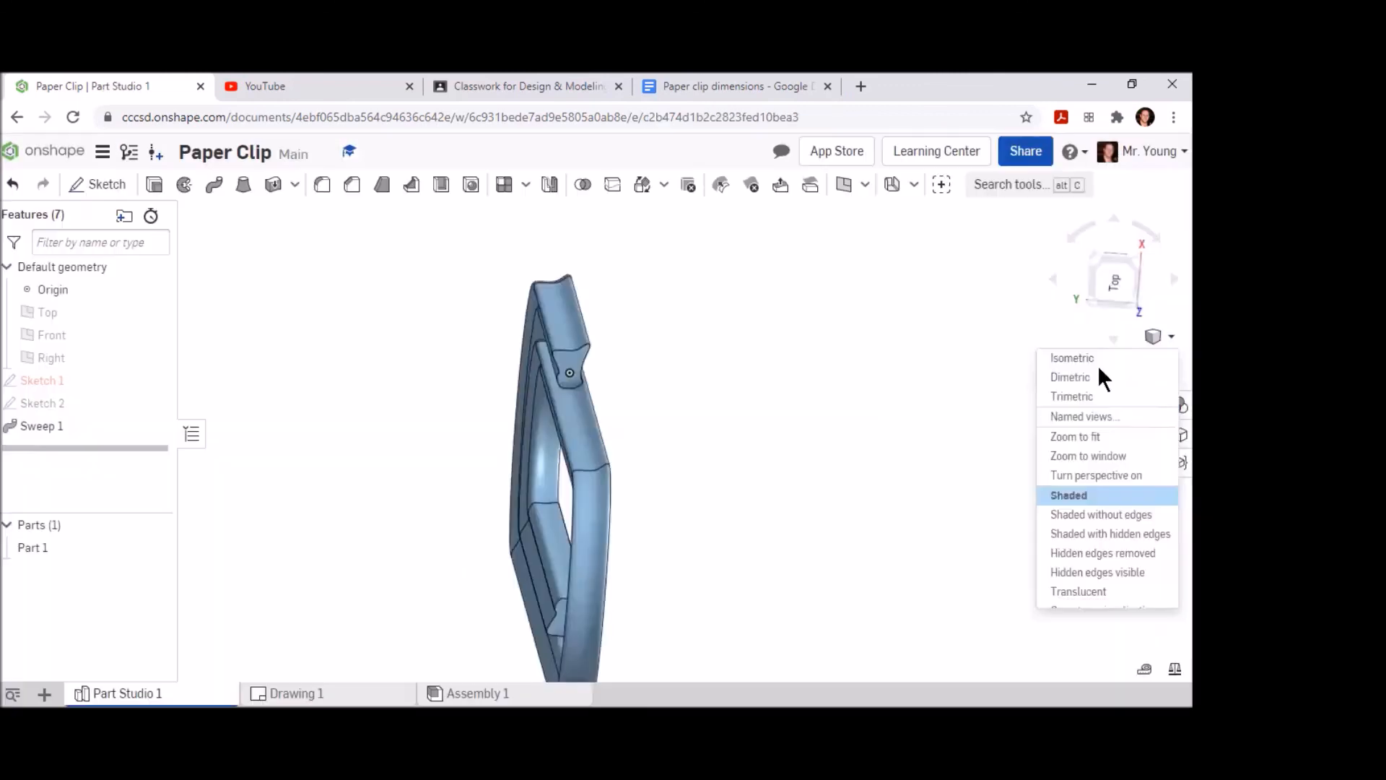
Step: Show the paper clip model in the Part Studio in isometric view
click(1099, 361)
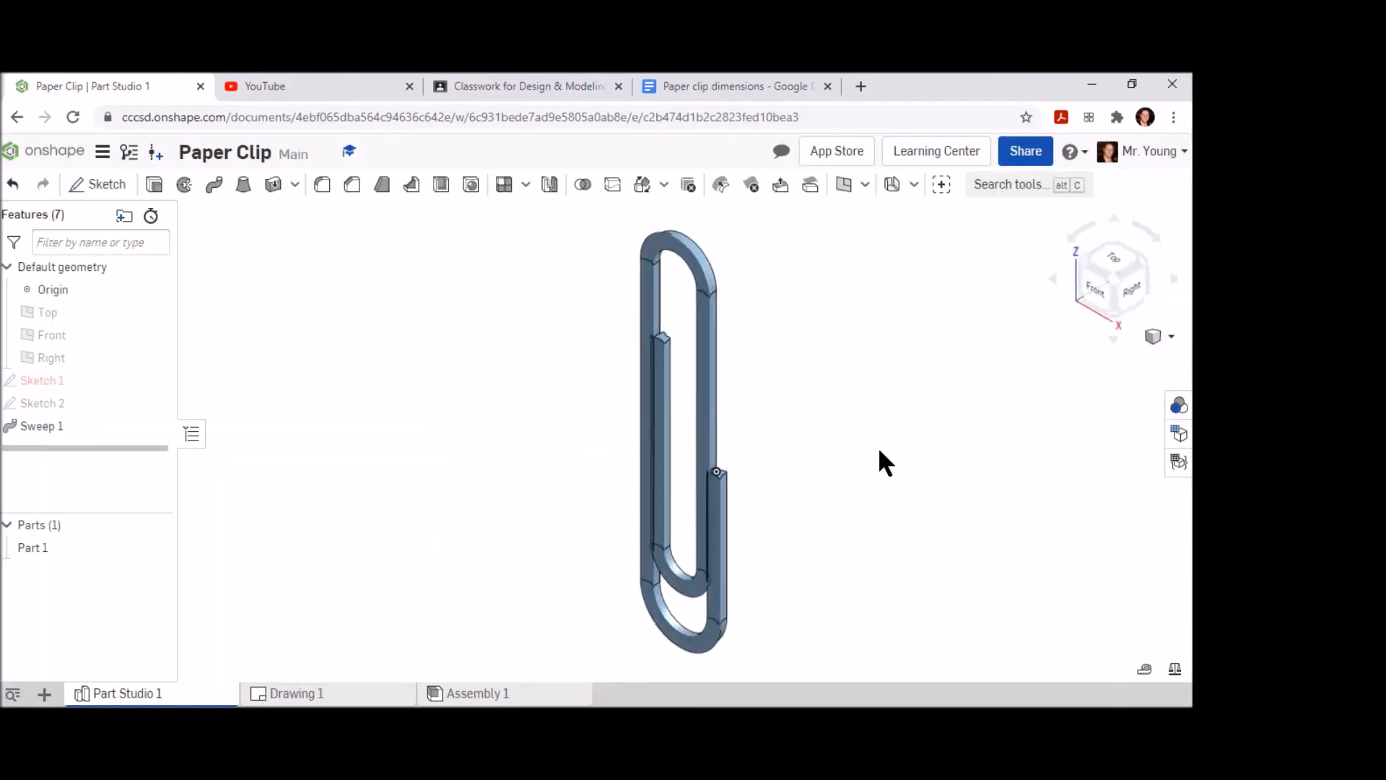